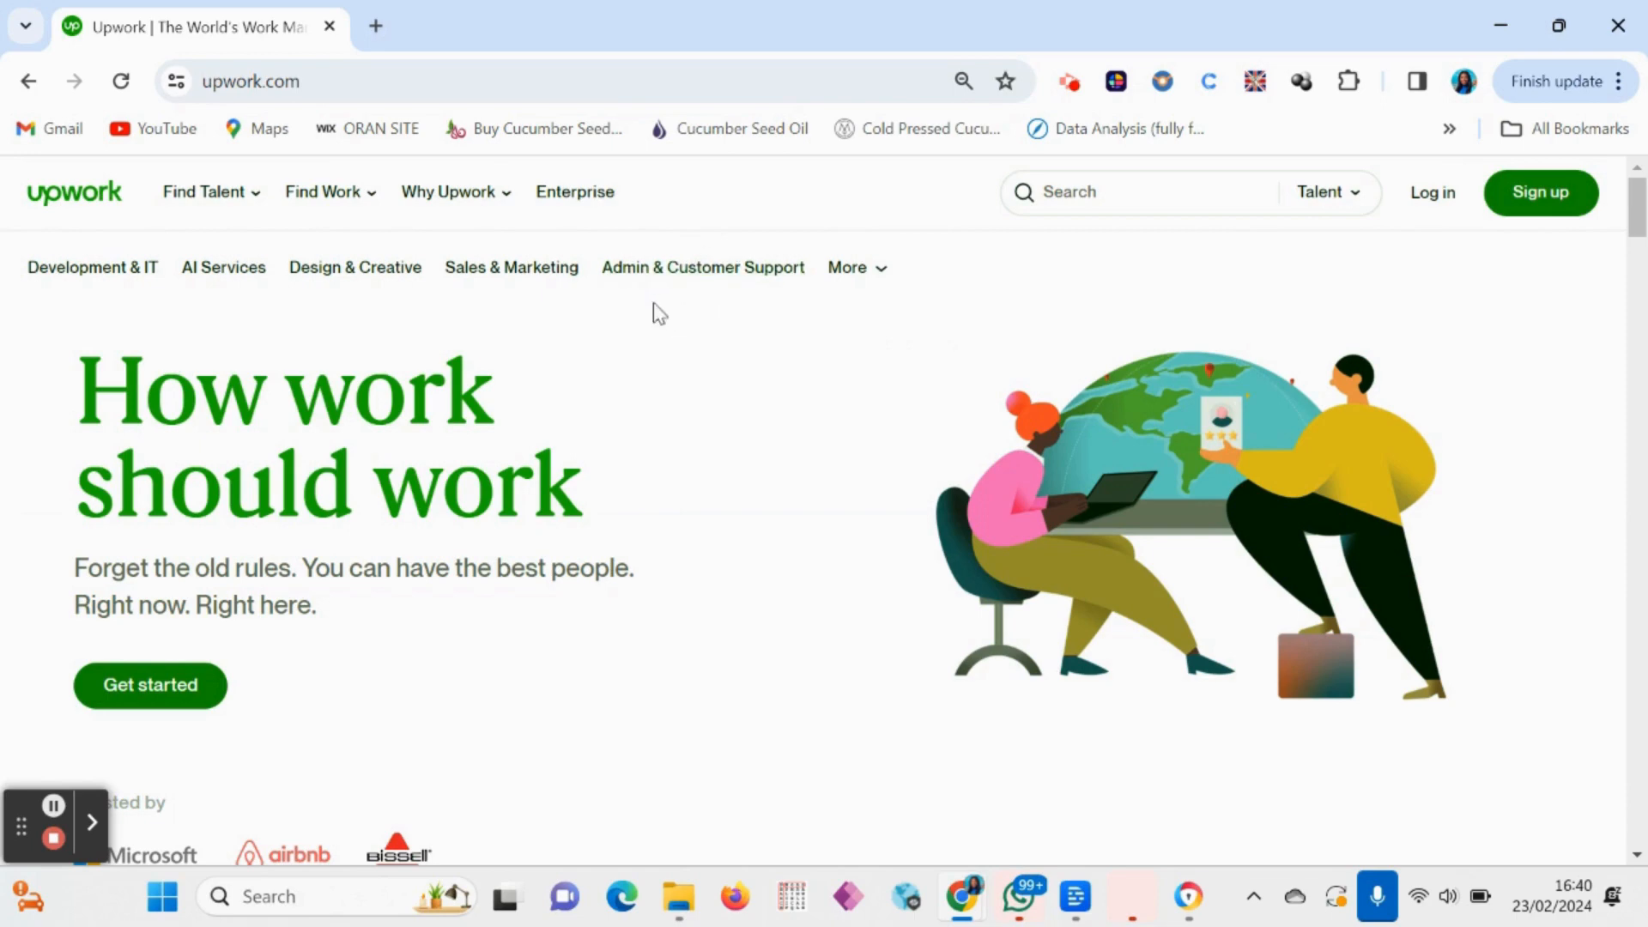
Start signing up for an account as a freelancer looking for work and bring up the registration form
click(1549, 198)
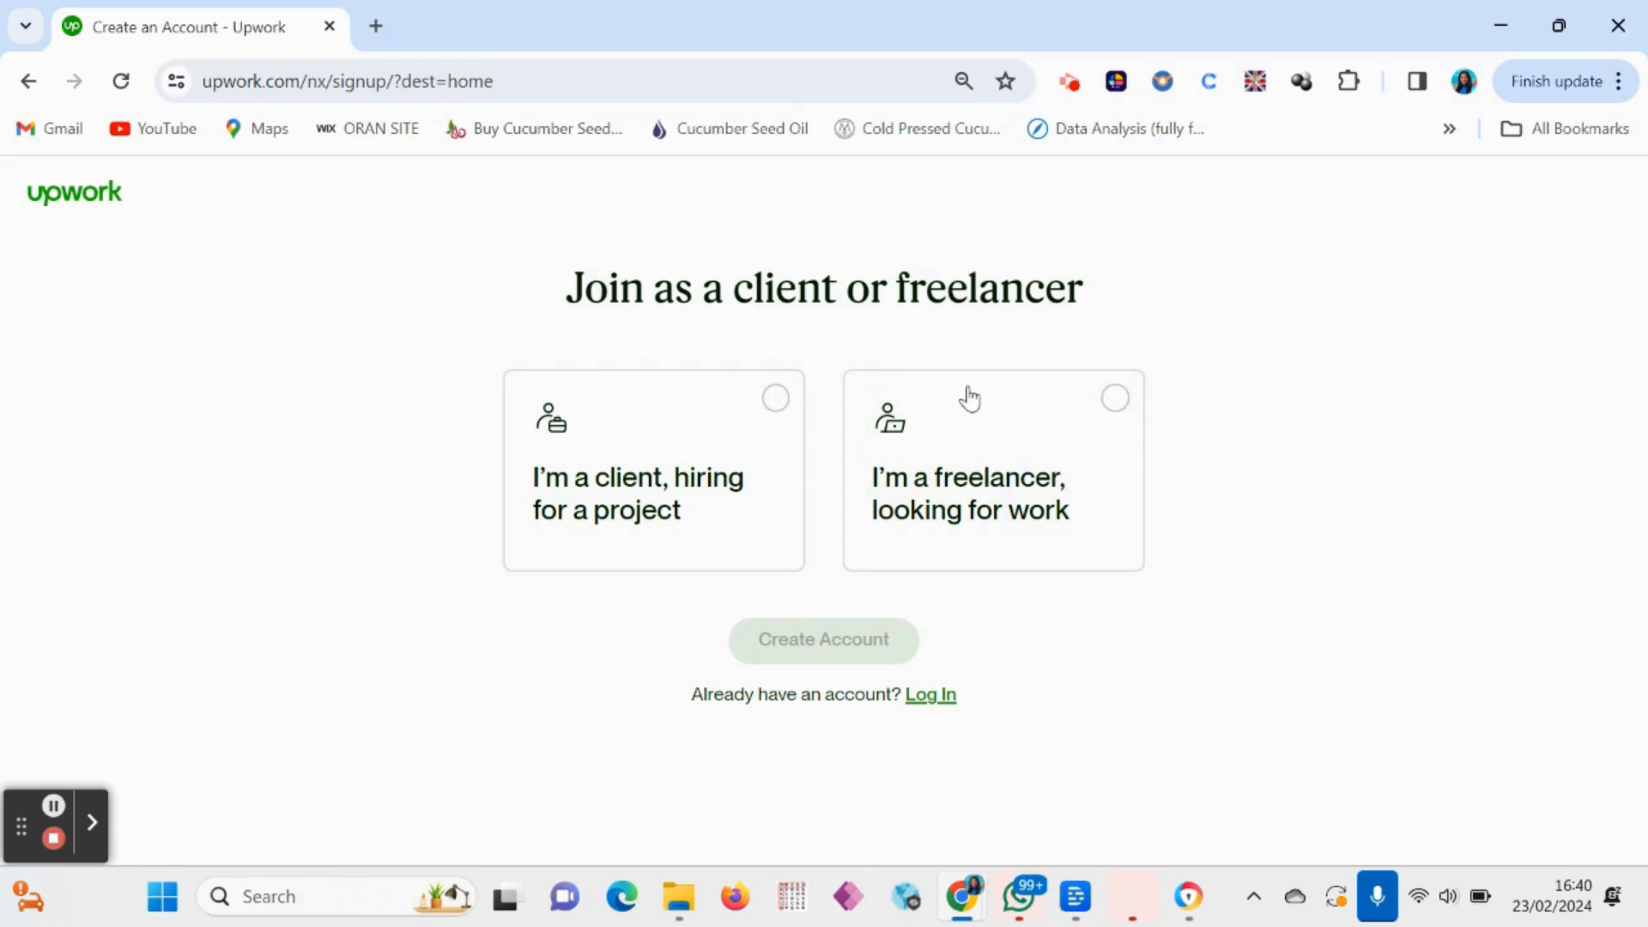
click(1113, 403)
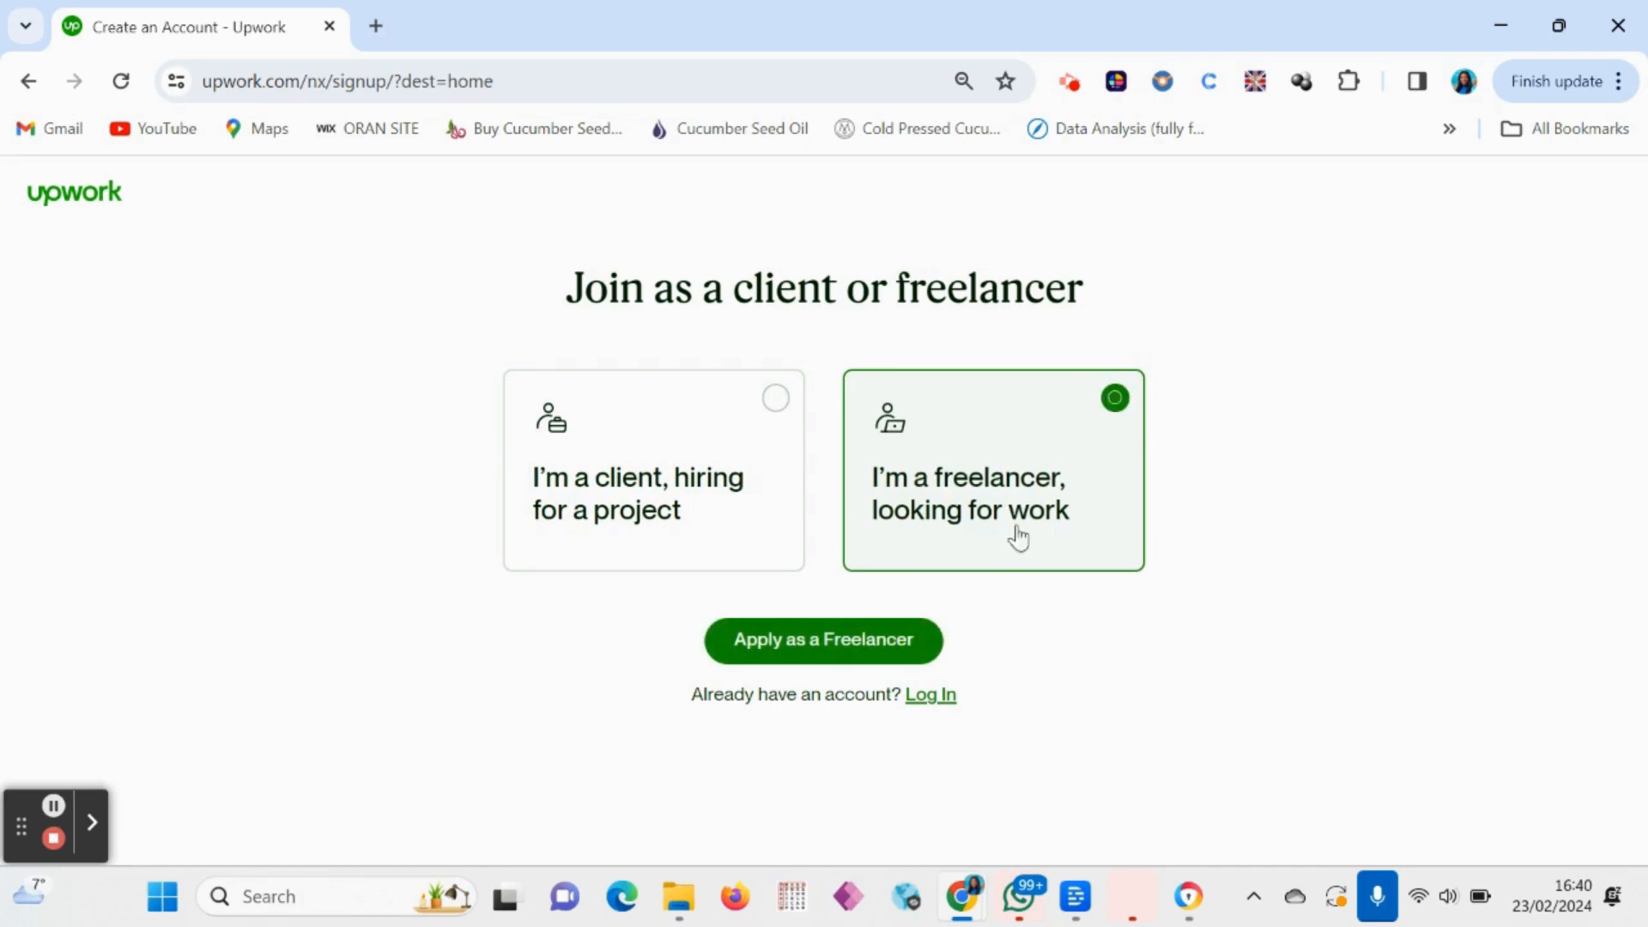
click(840, 649)
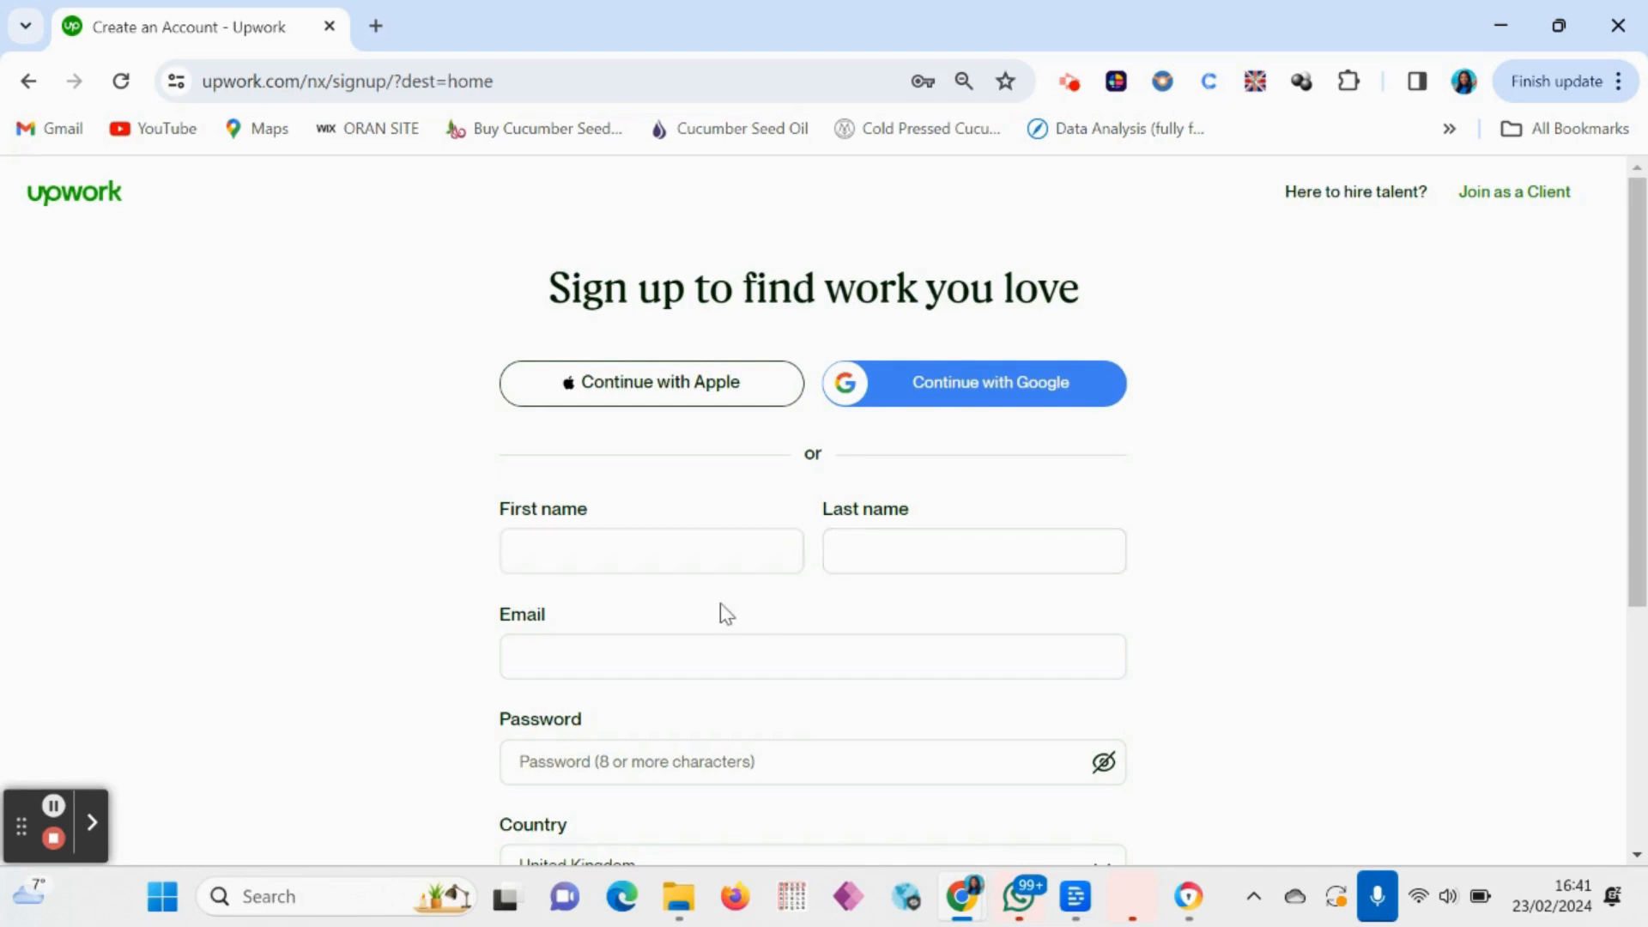
scroll(704, 601, down, 3)
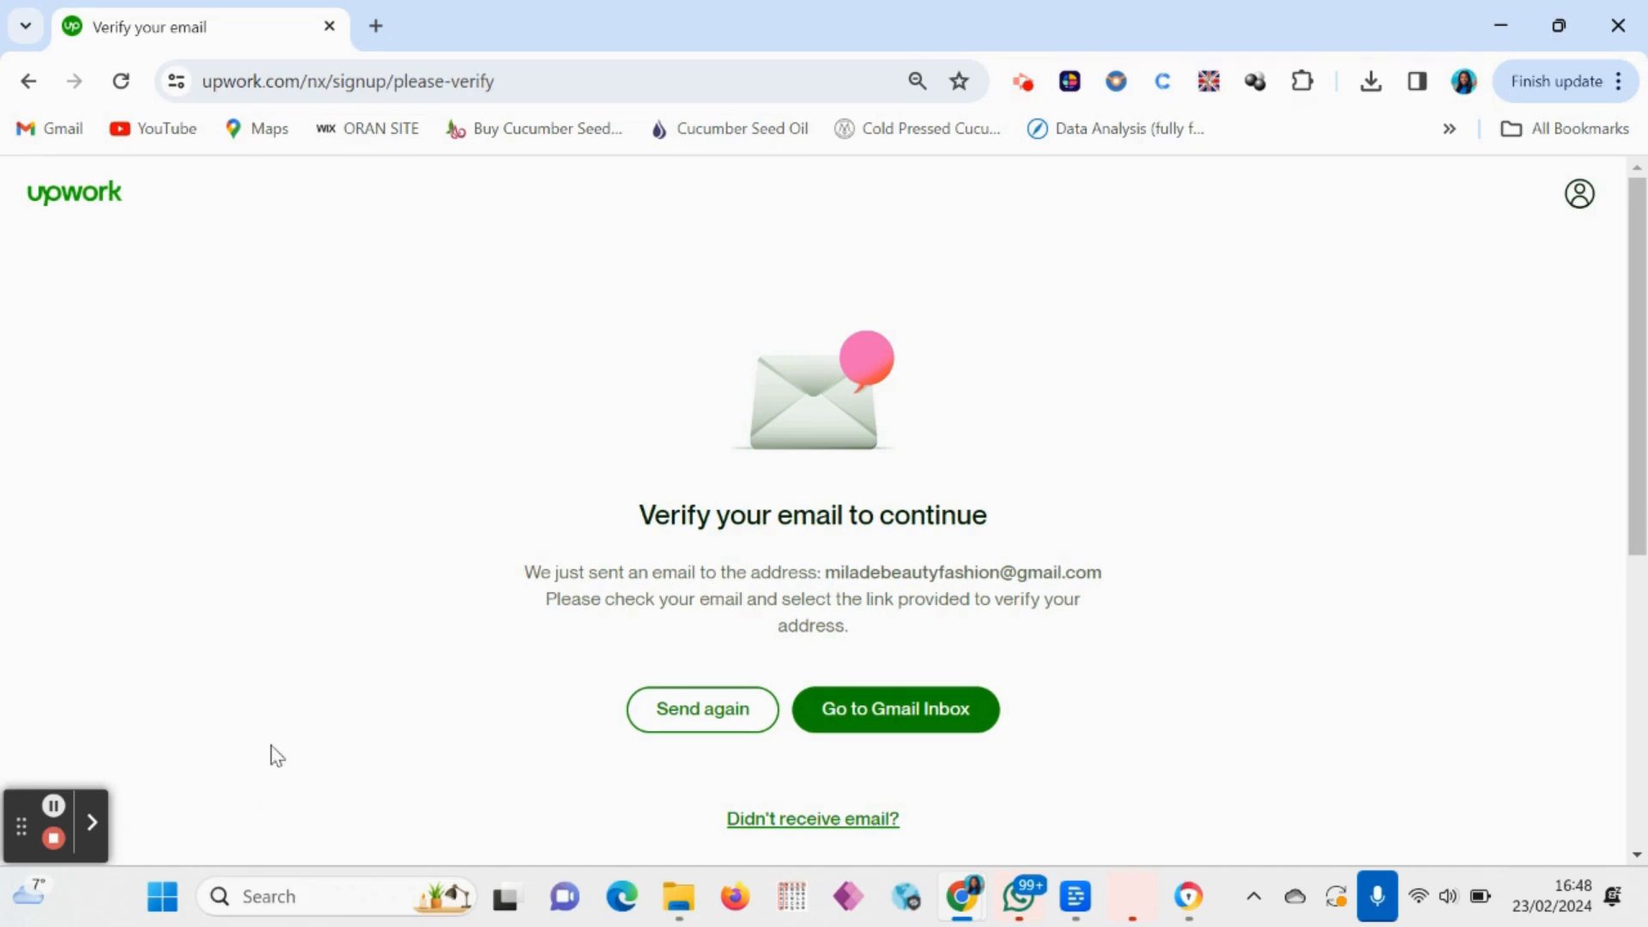
click(53, 805)
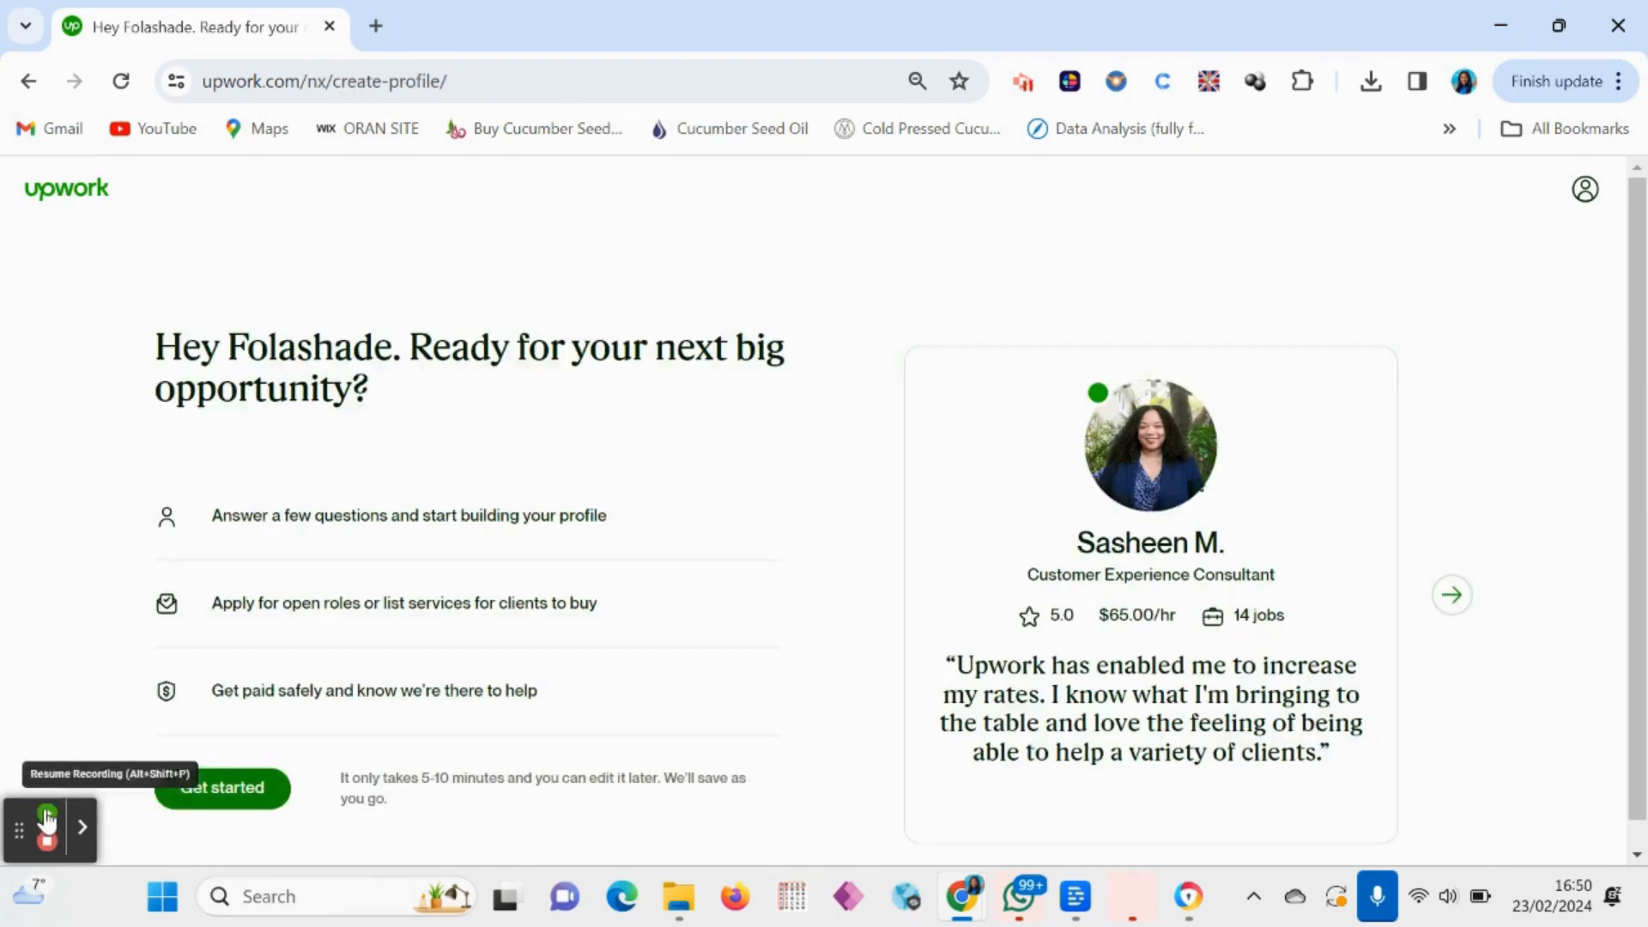
click(47, 817)
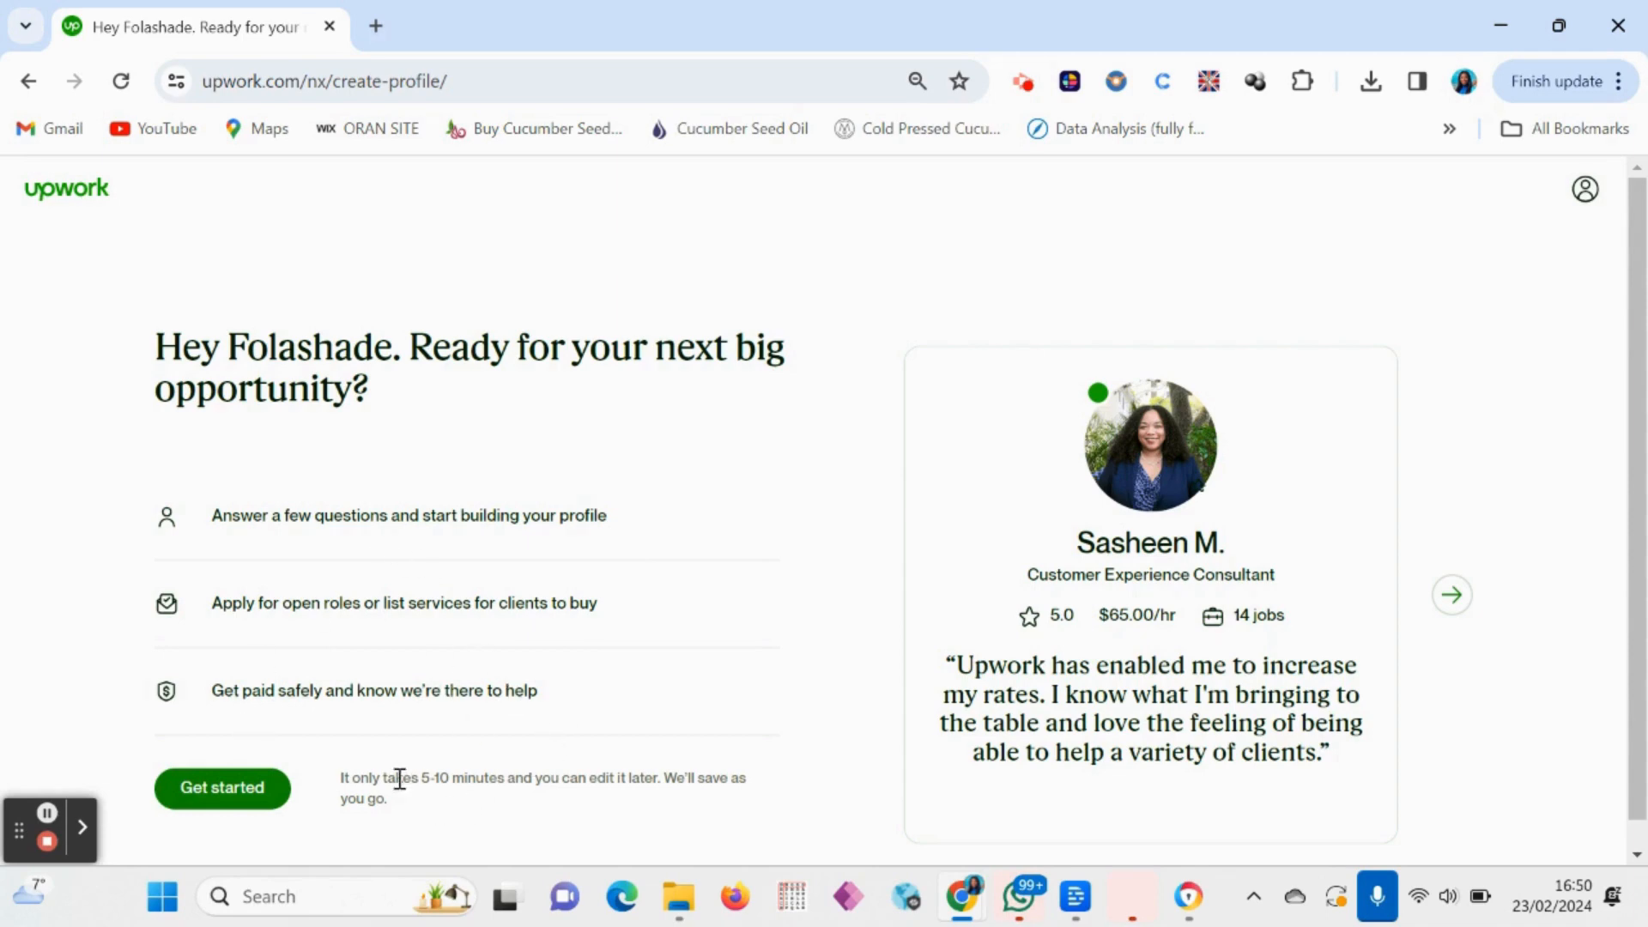
drag(421, 779, 459, 777)
Start building the profile and answer the freelancing experience question with "I am brand new to this"
click(231, 802)
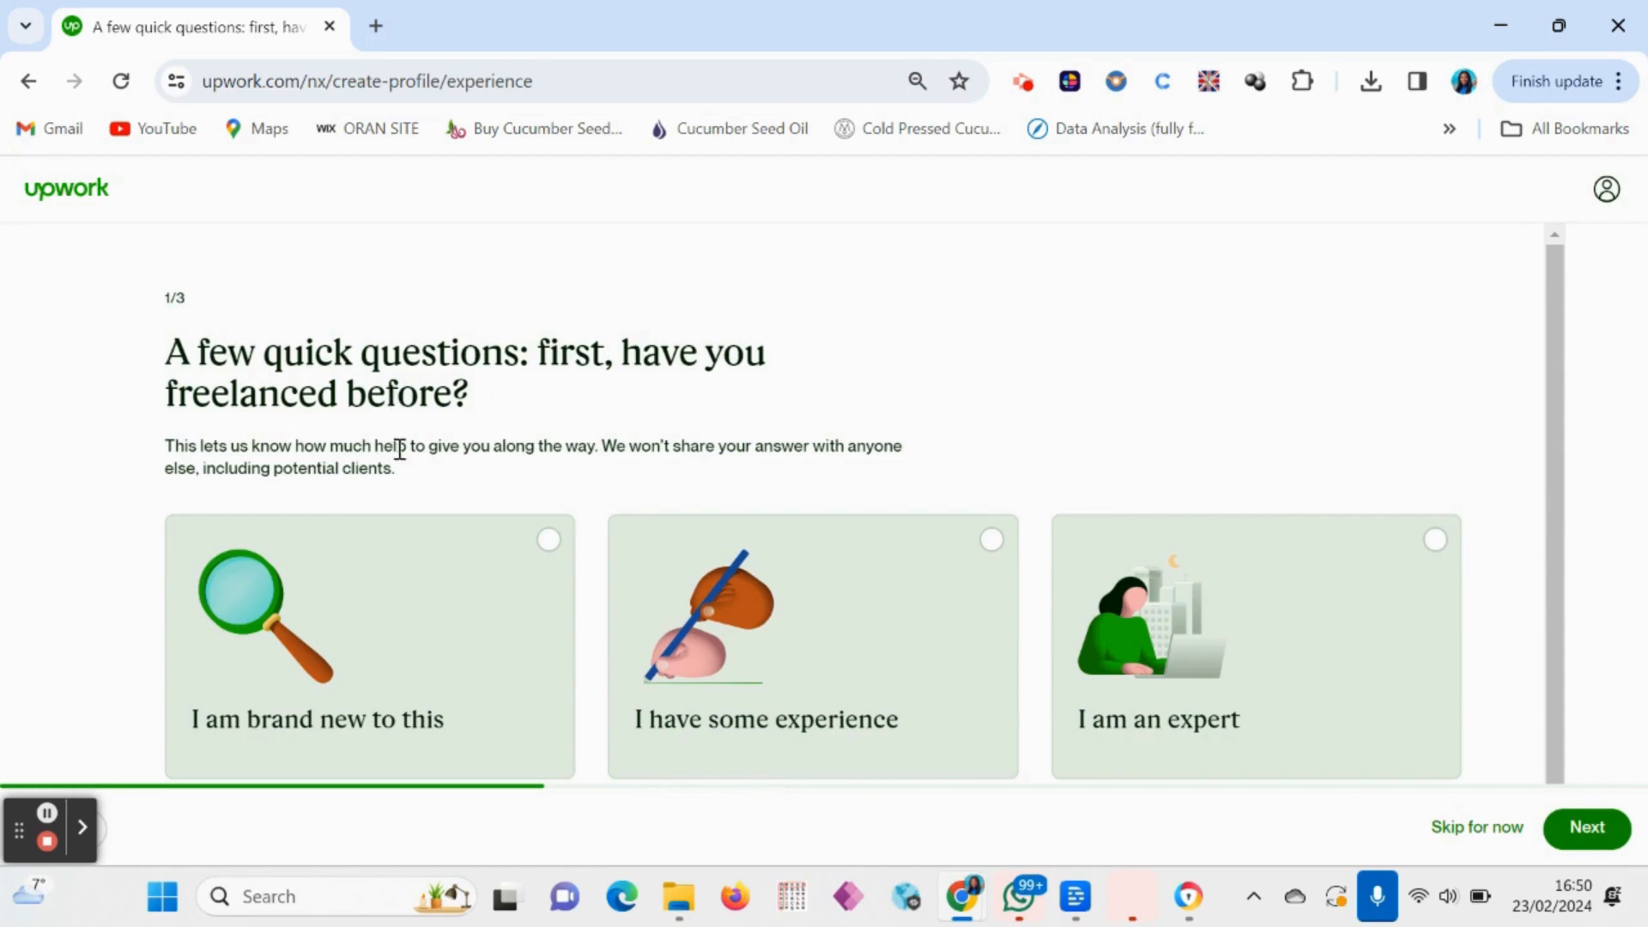
scroll(497, 434, down, 1)
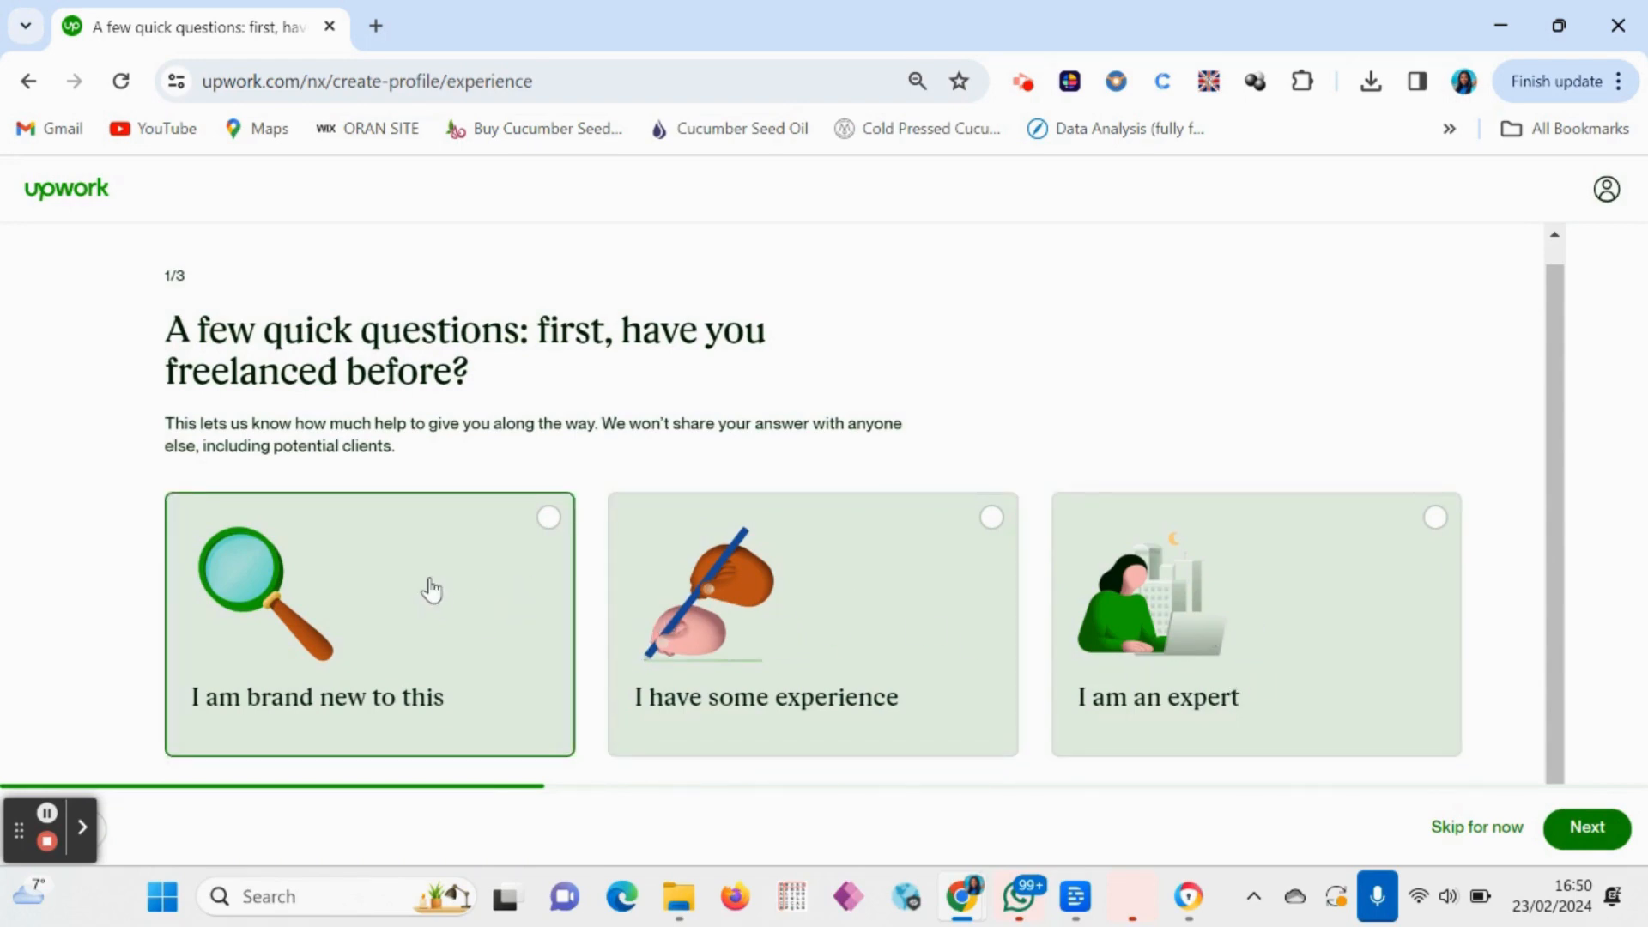
click(546, 525)
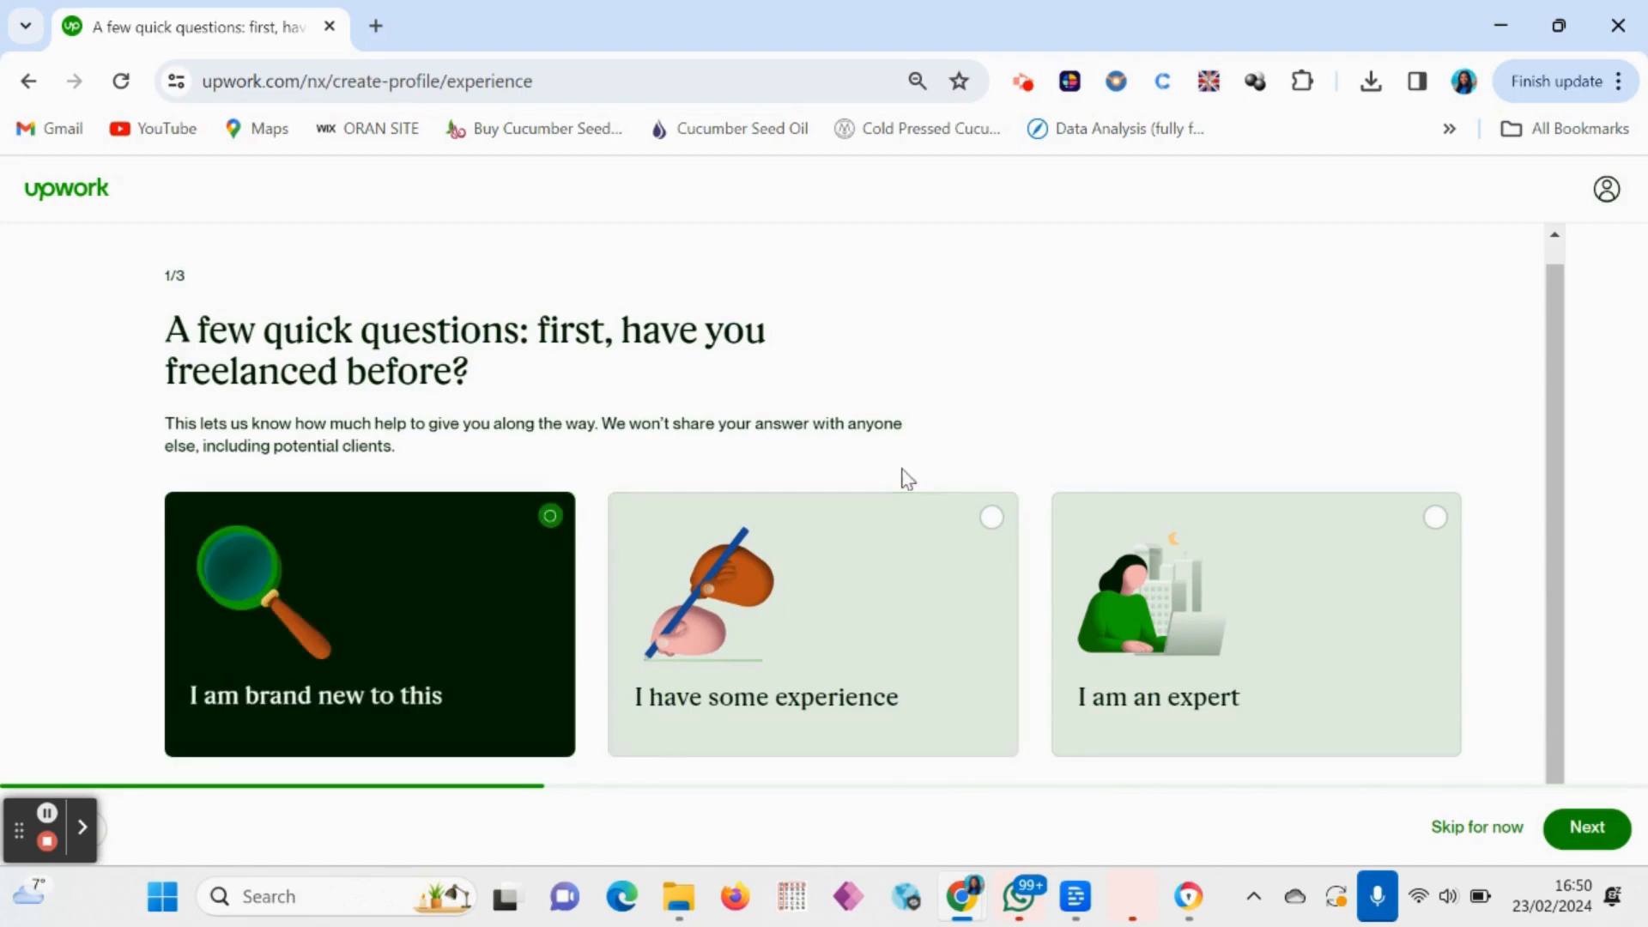
click(1588, 825)
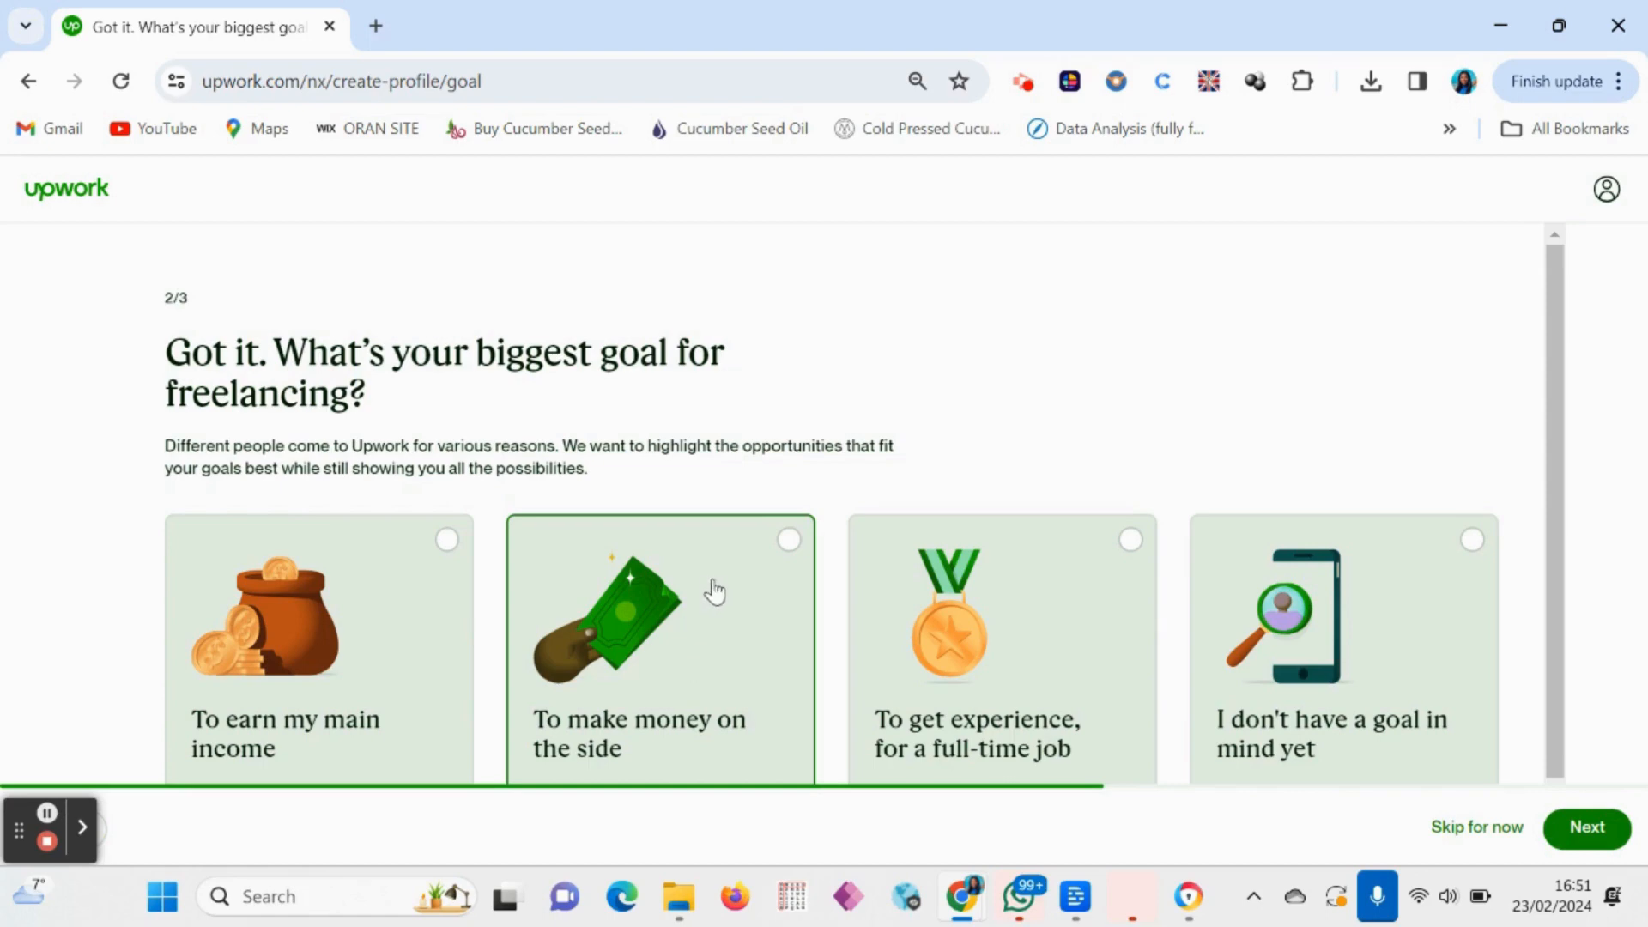
Choose "To earn my main income" as the goal and "I'd like to find opportunities myself" as the work preference
click(435, 550)
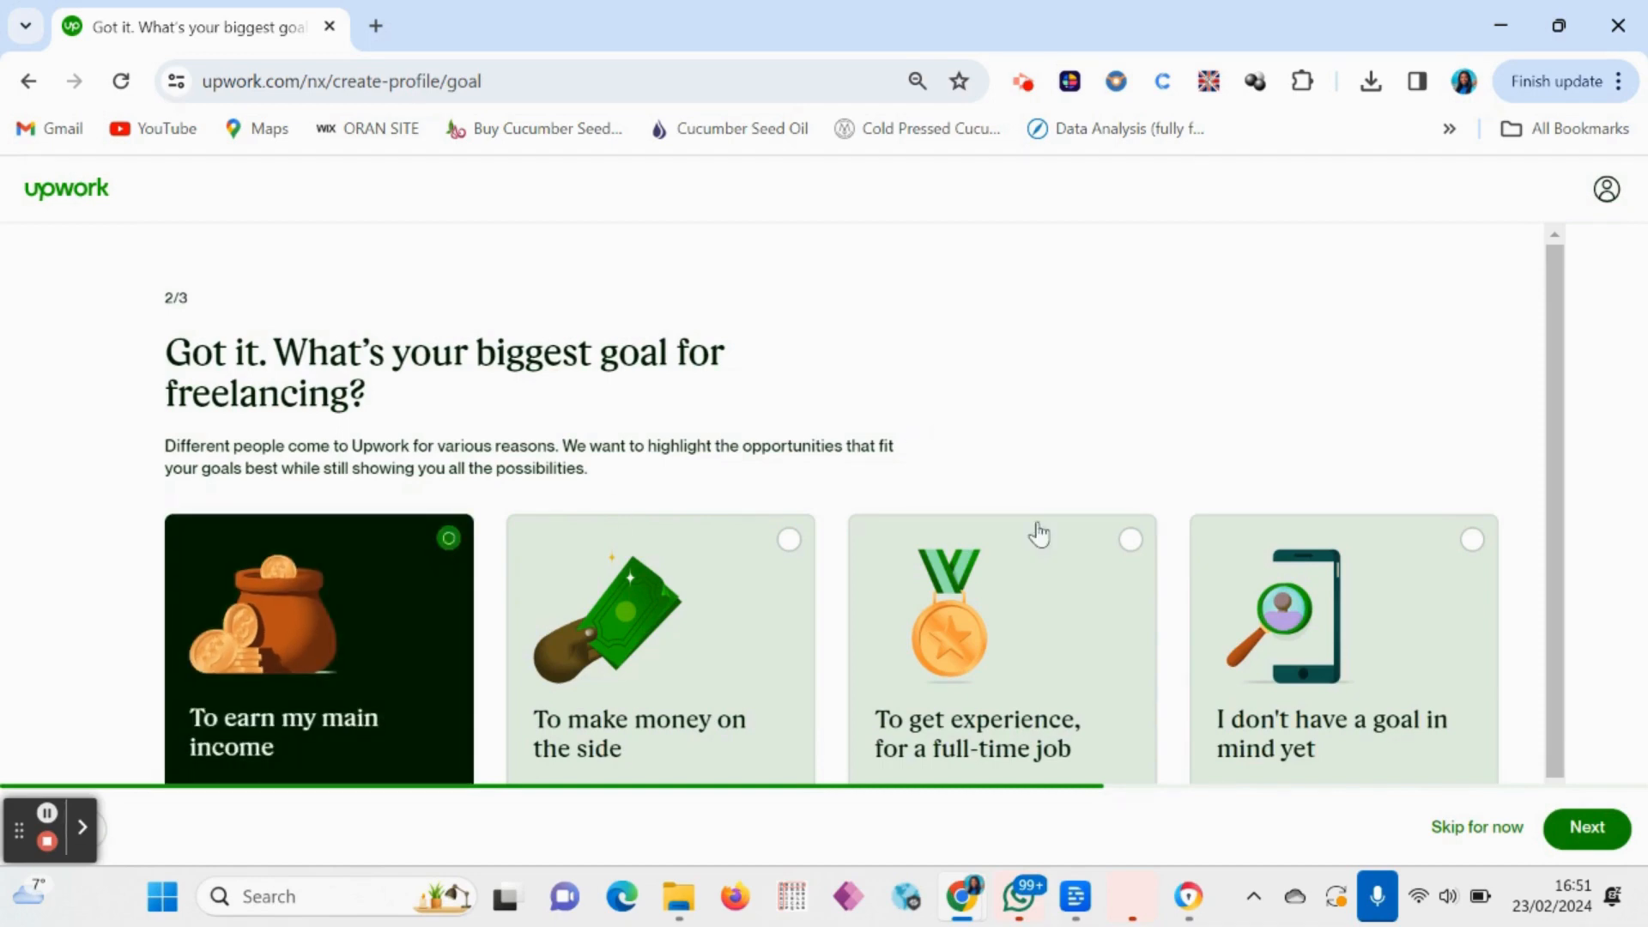
click(1587, 827)
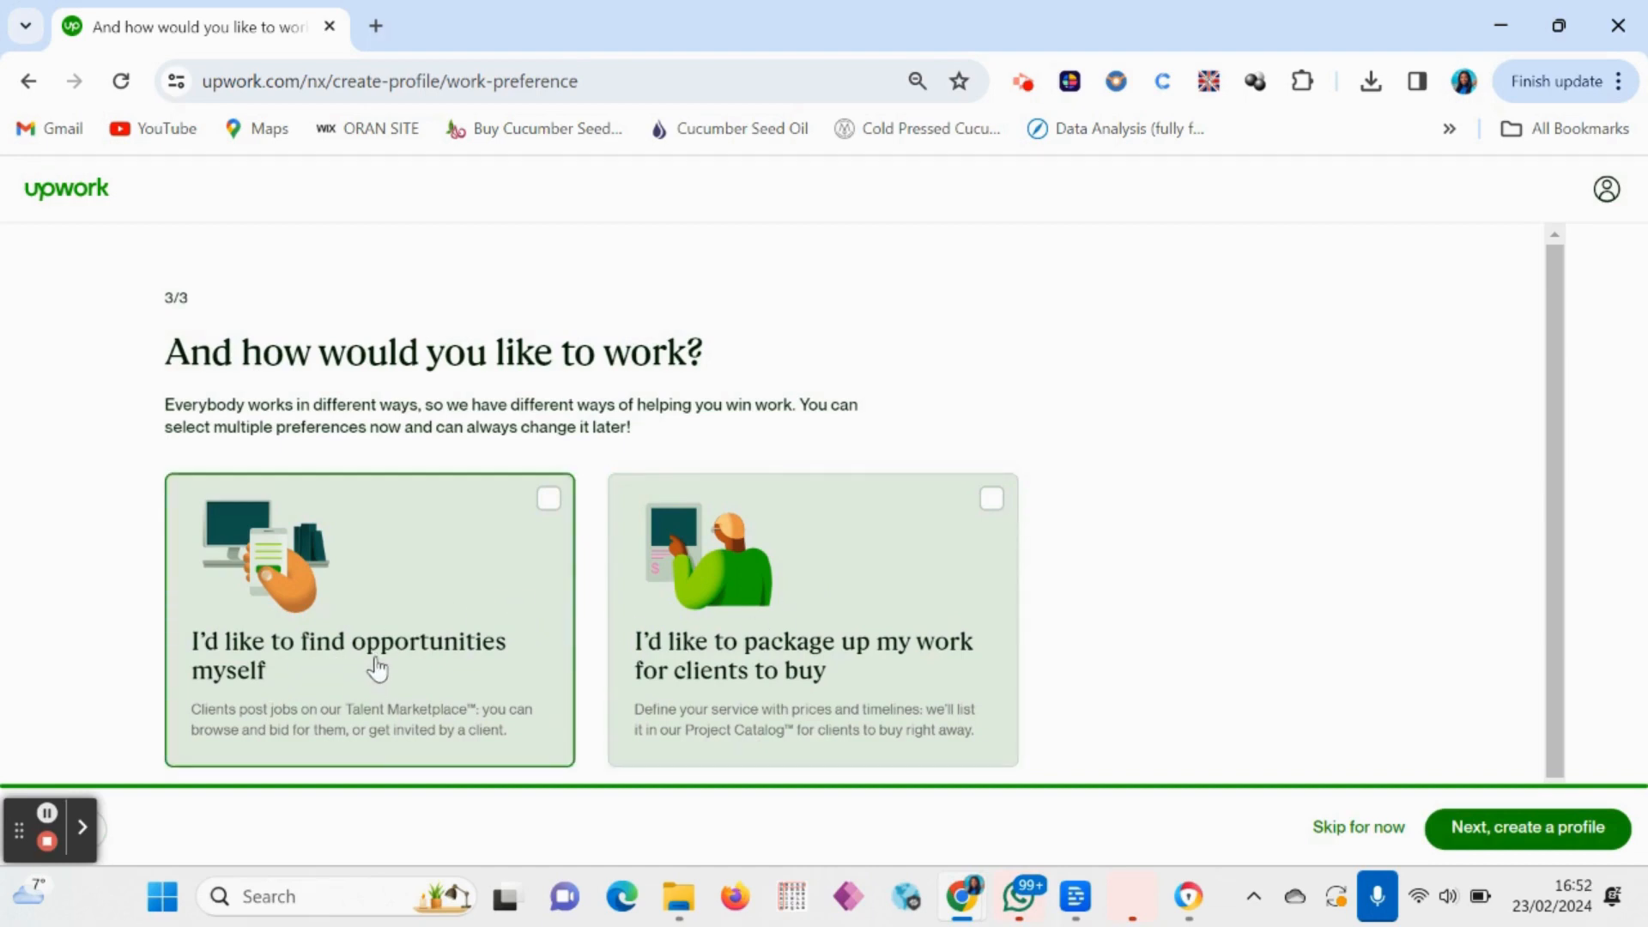
click(443, 616)
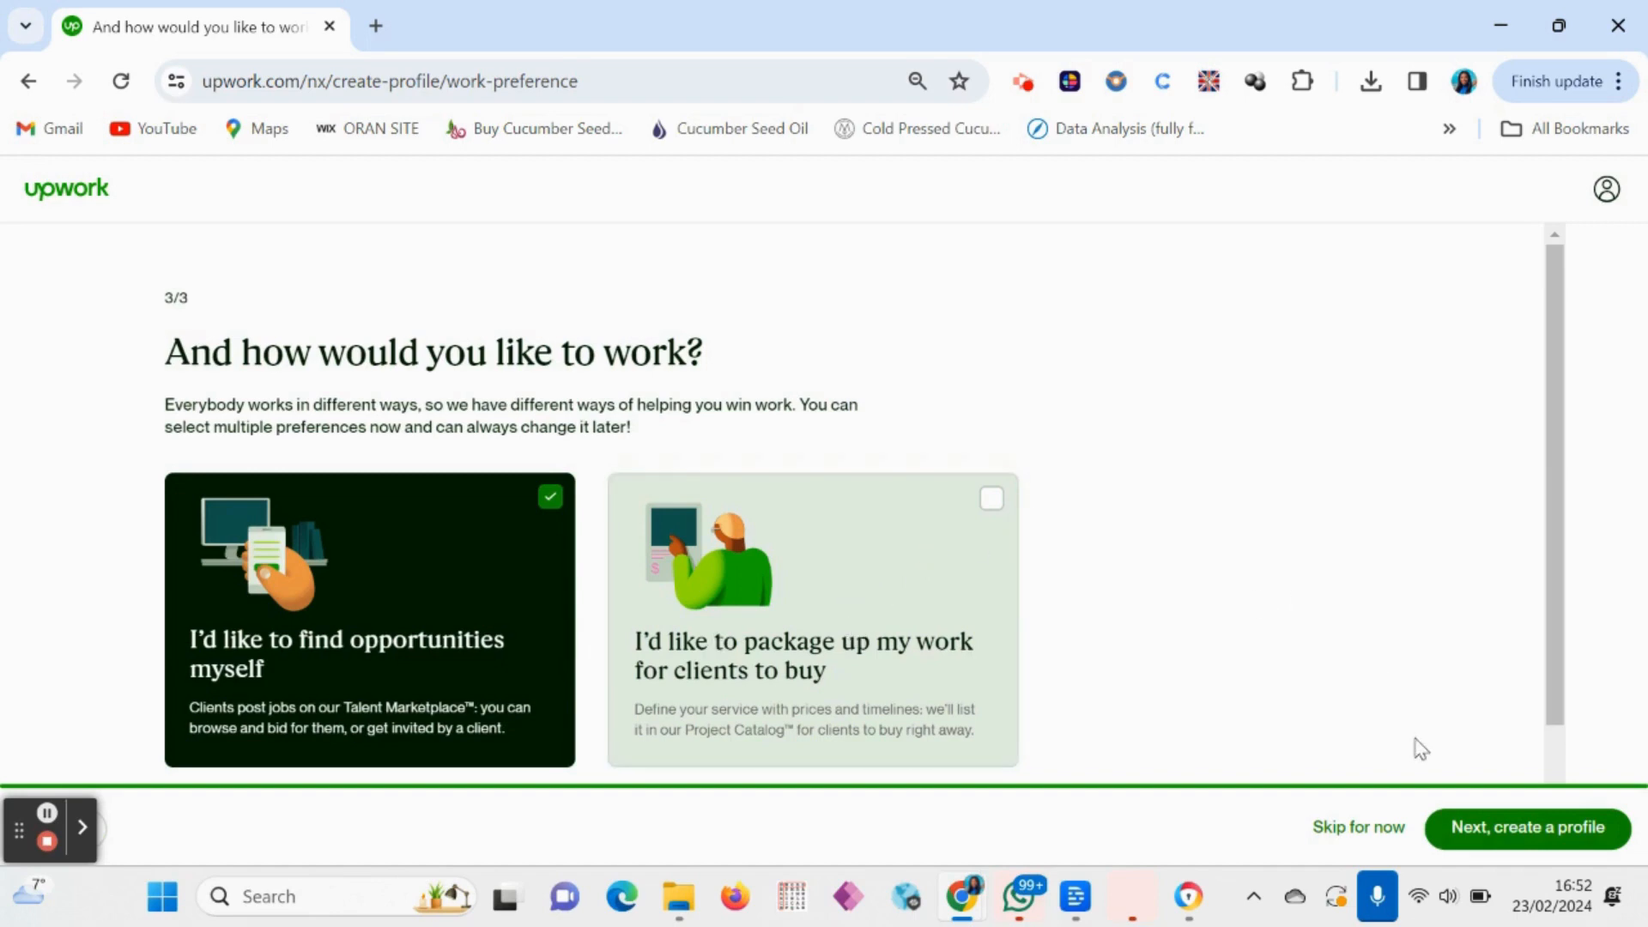
click(1533, 832)
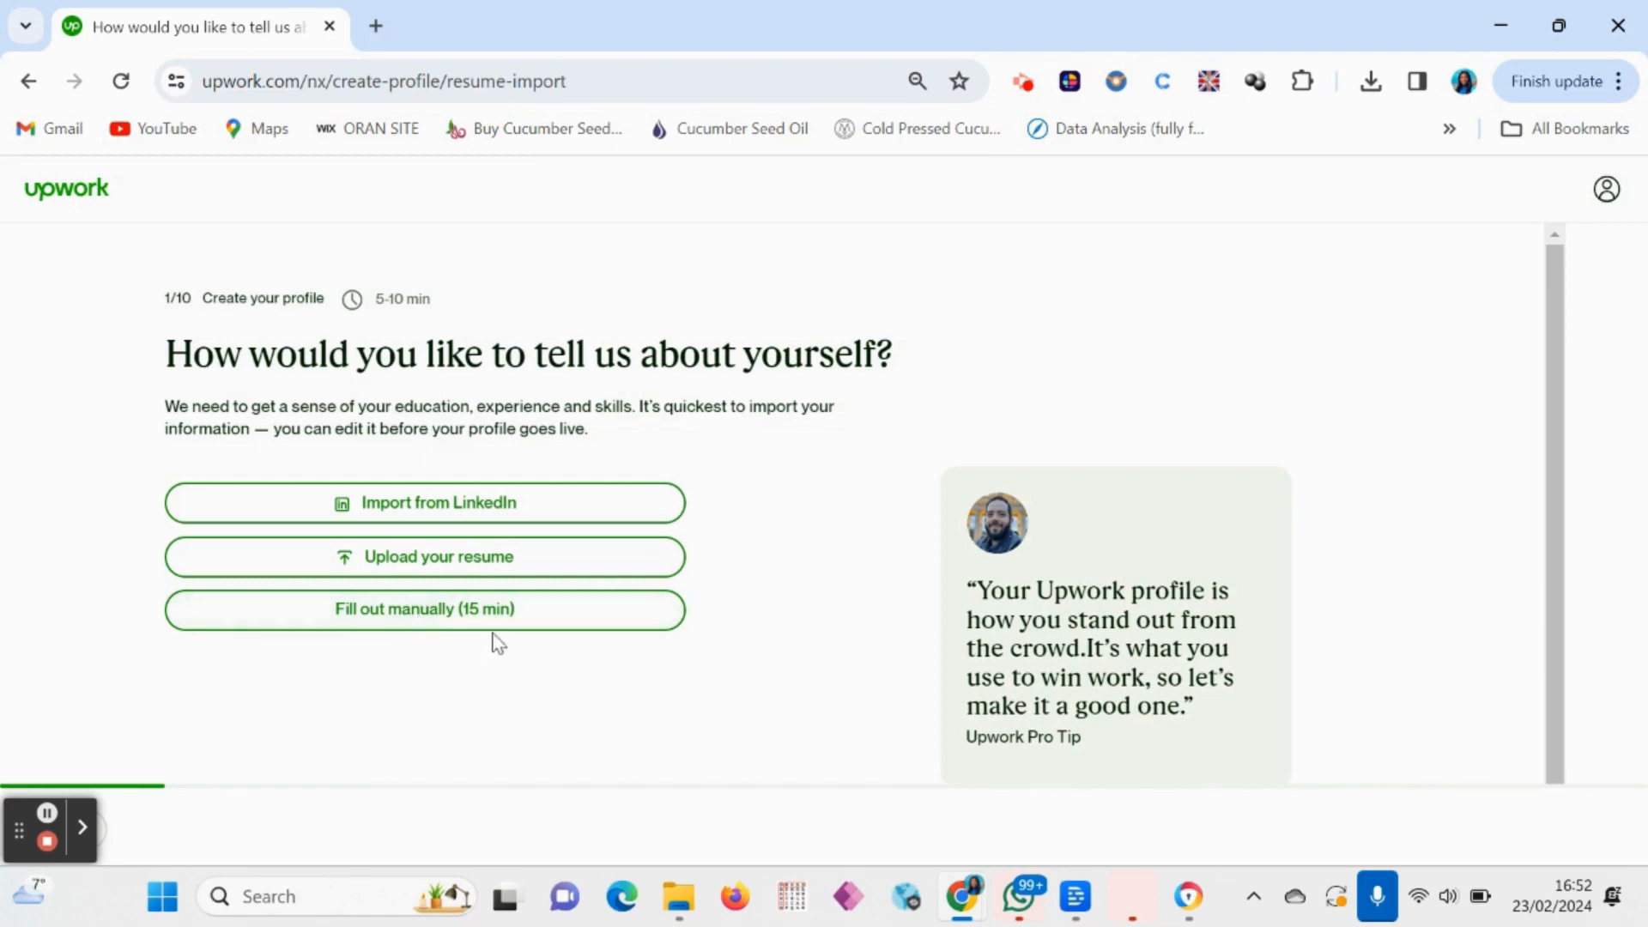
Choose to fill out the profile manually and enter "Data Scientist" as the professional role, continuing to work experience
click(447, 618)
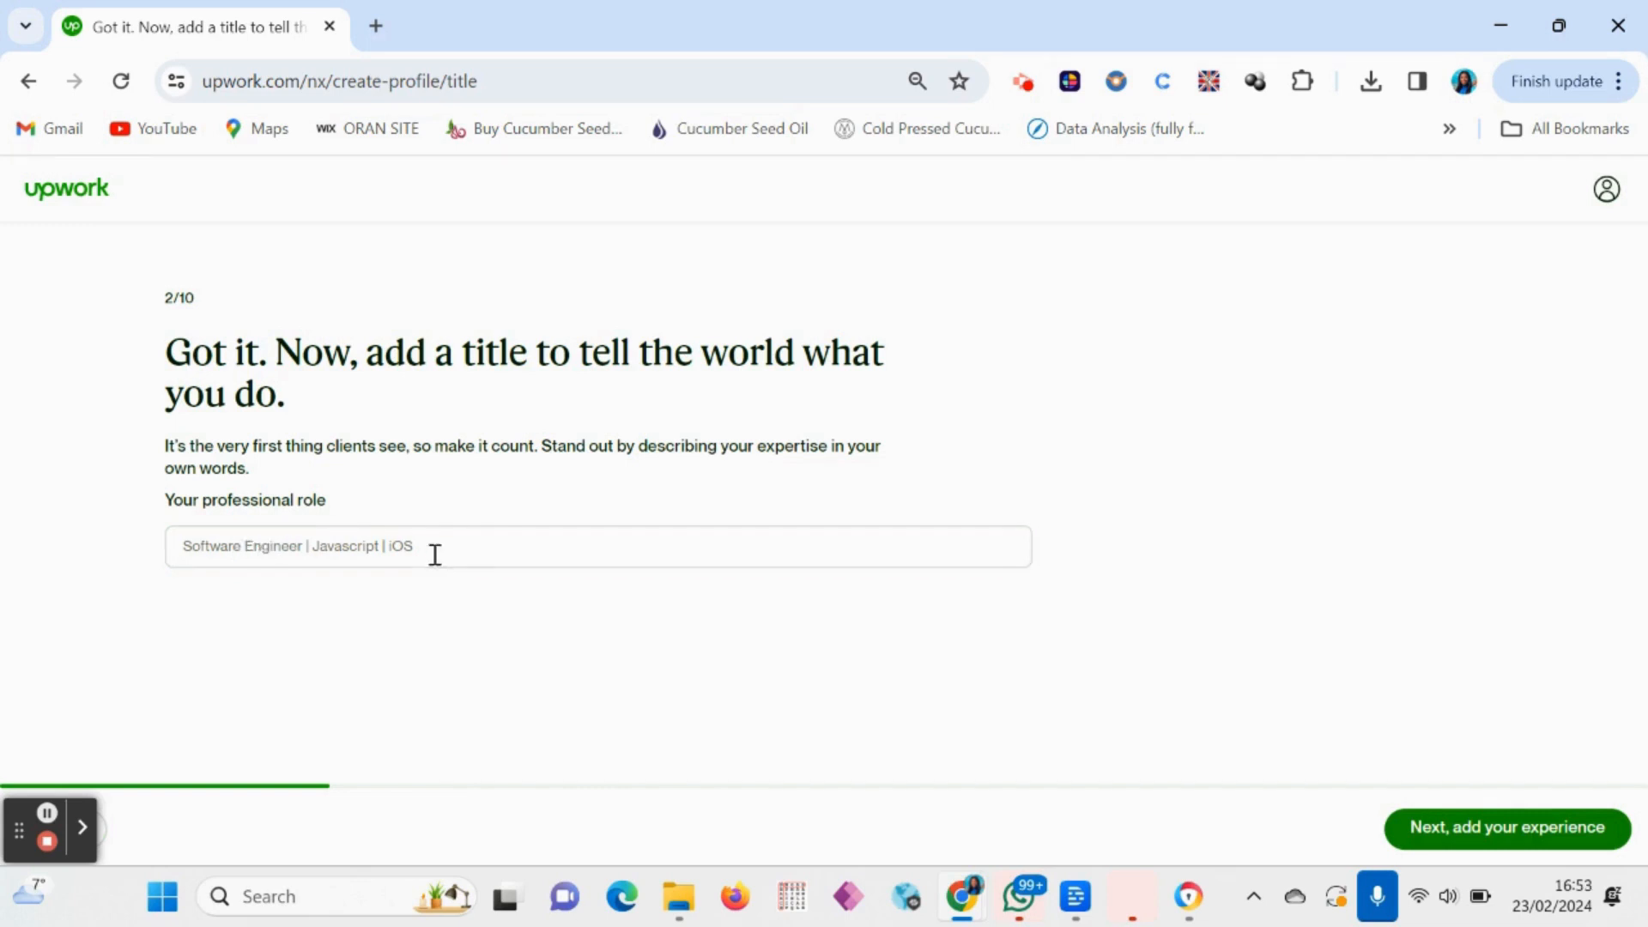
click(301, 546)
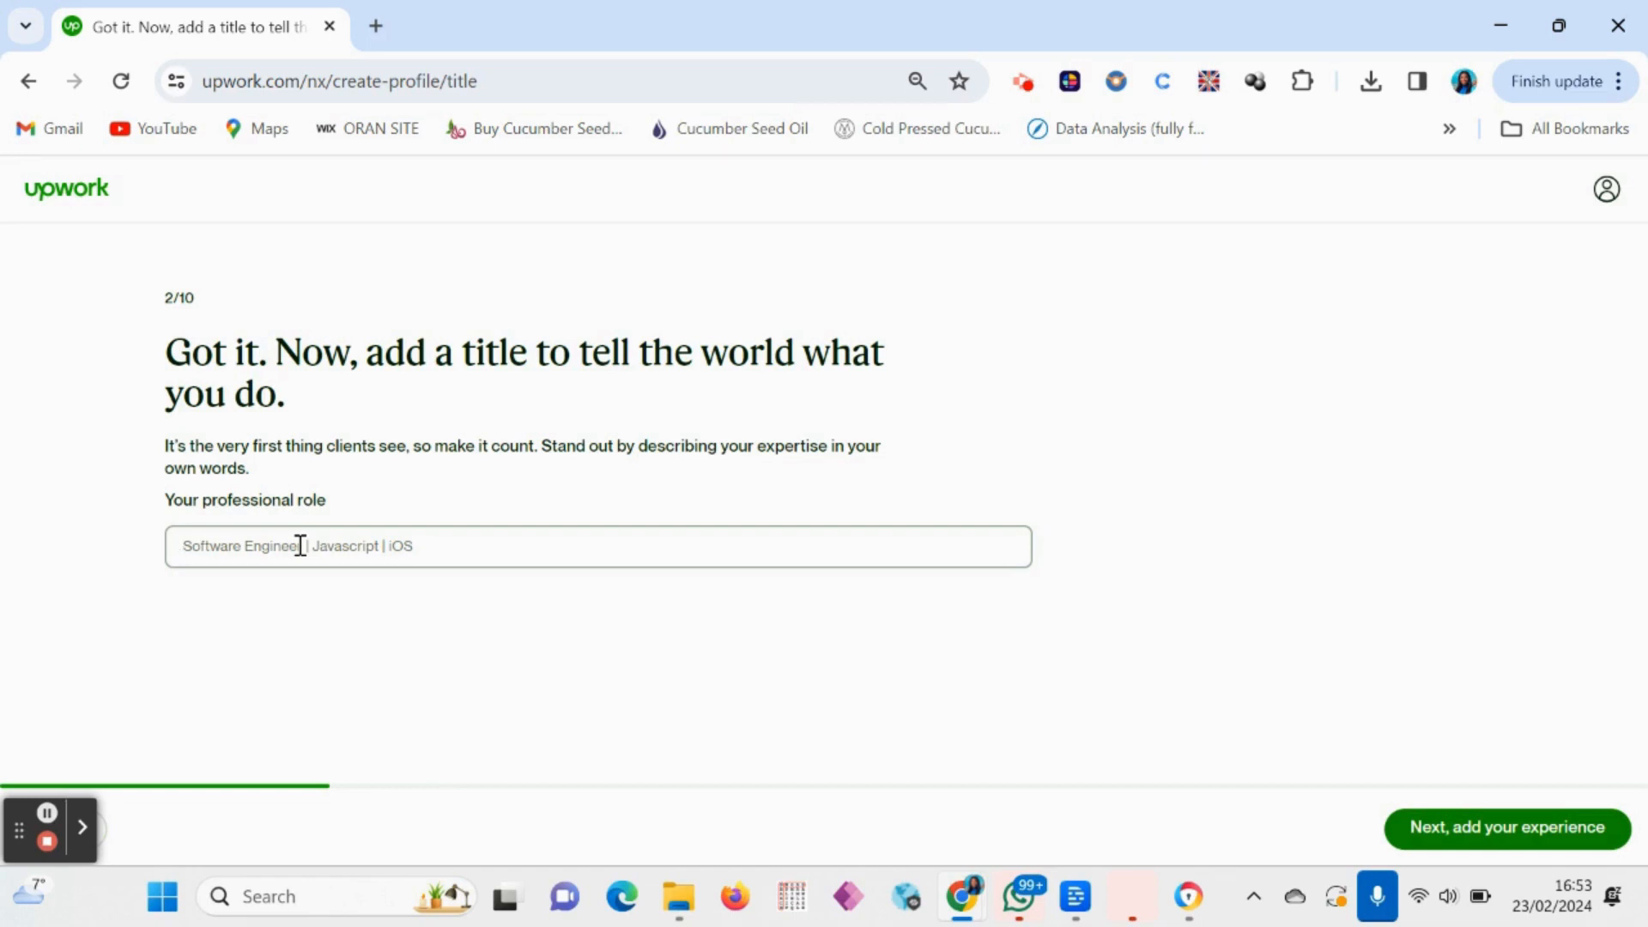
text(Data Scientist)
click(1515, 844)
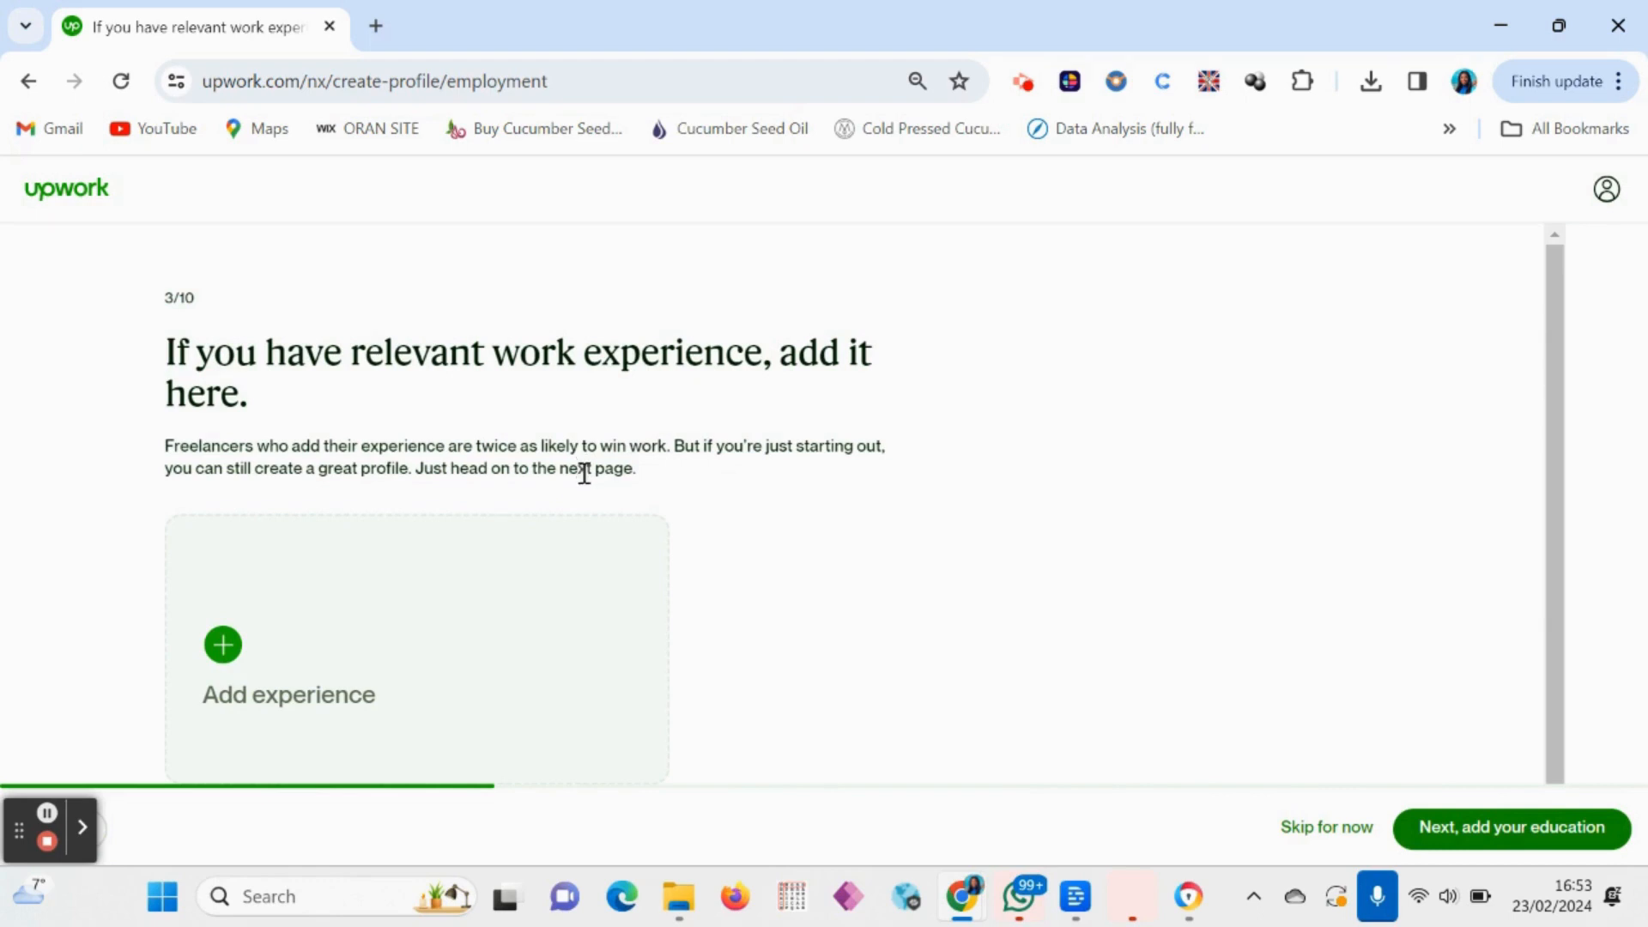
Skip the work experience section and continue to education
scroll(584, 474, down, 1)
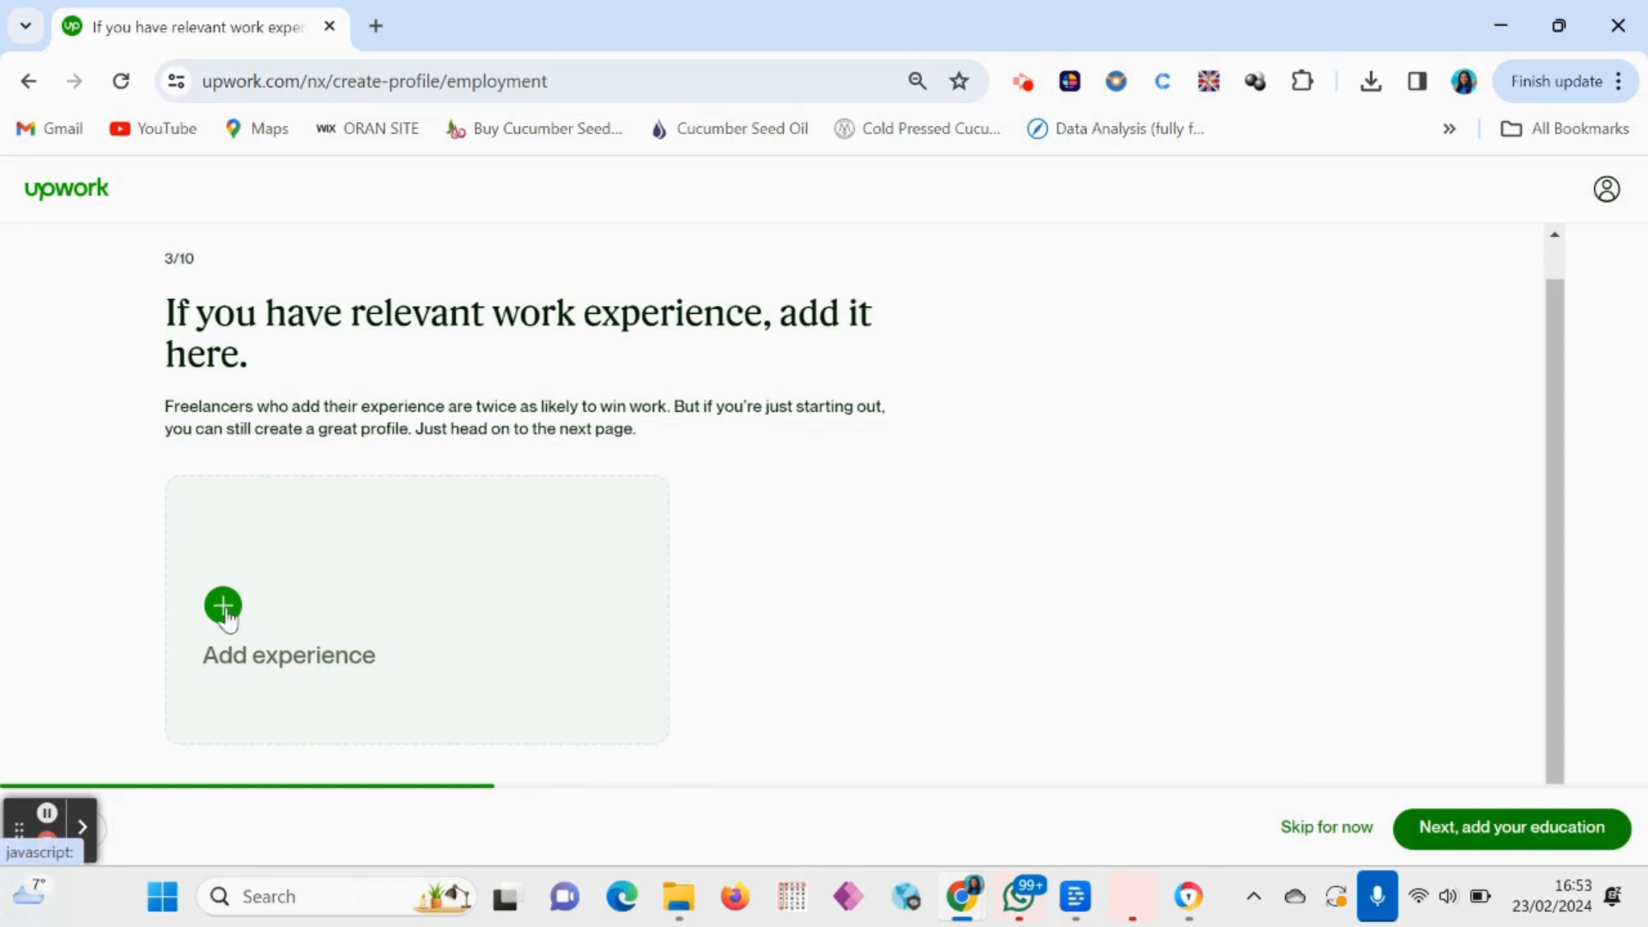
click(1336, 828)
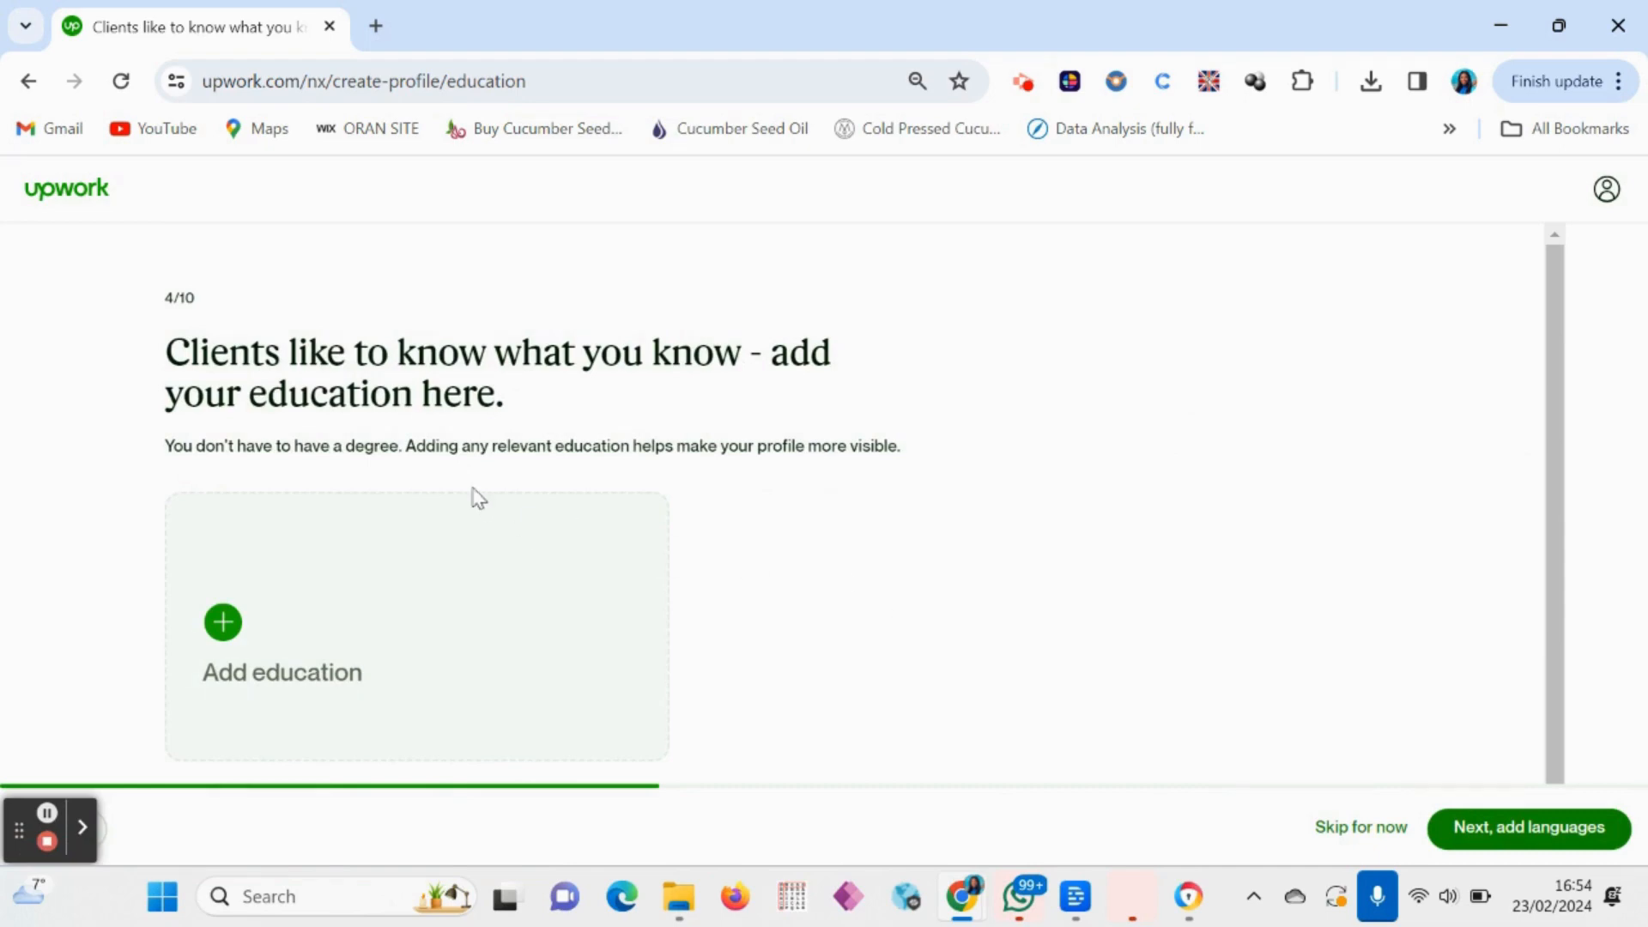
click(198, 449)
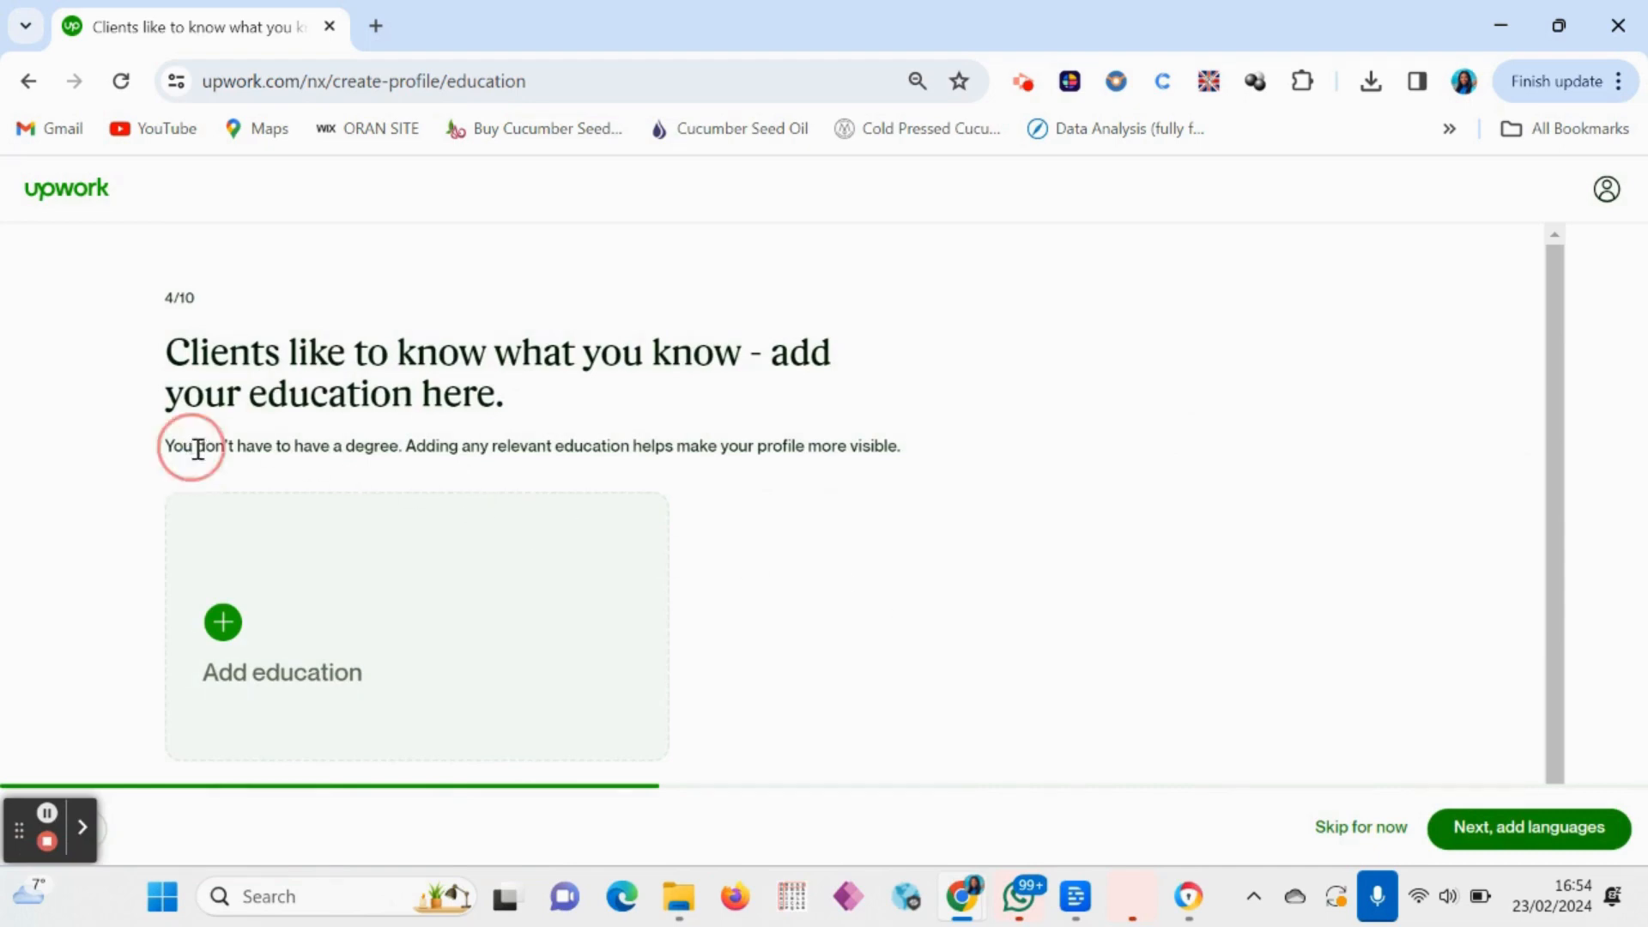
drag(197, 449, 378, 449)
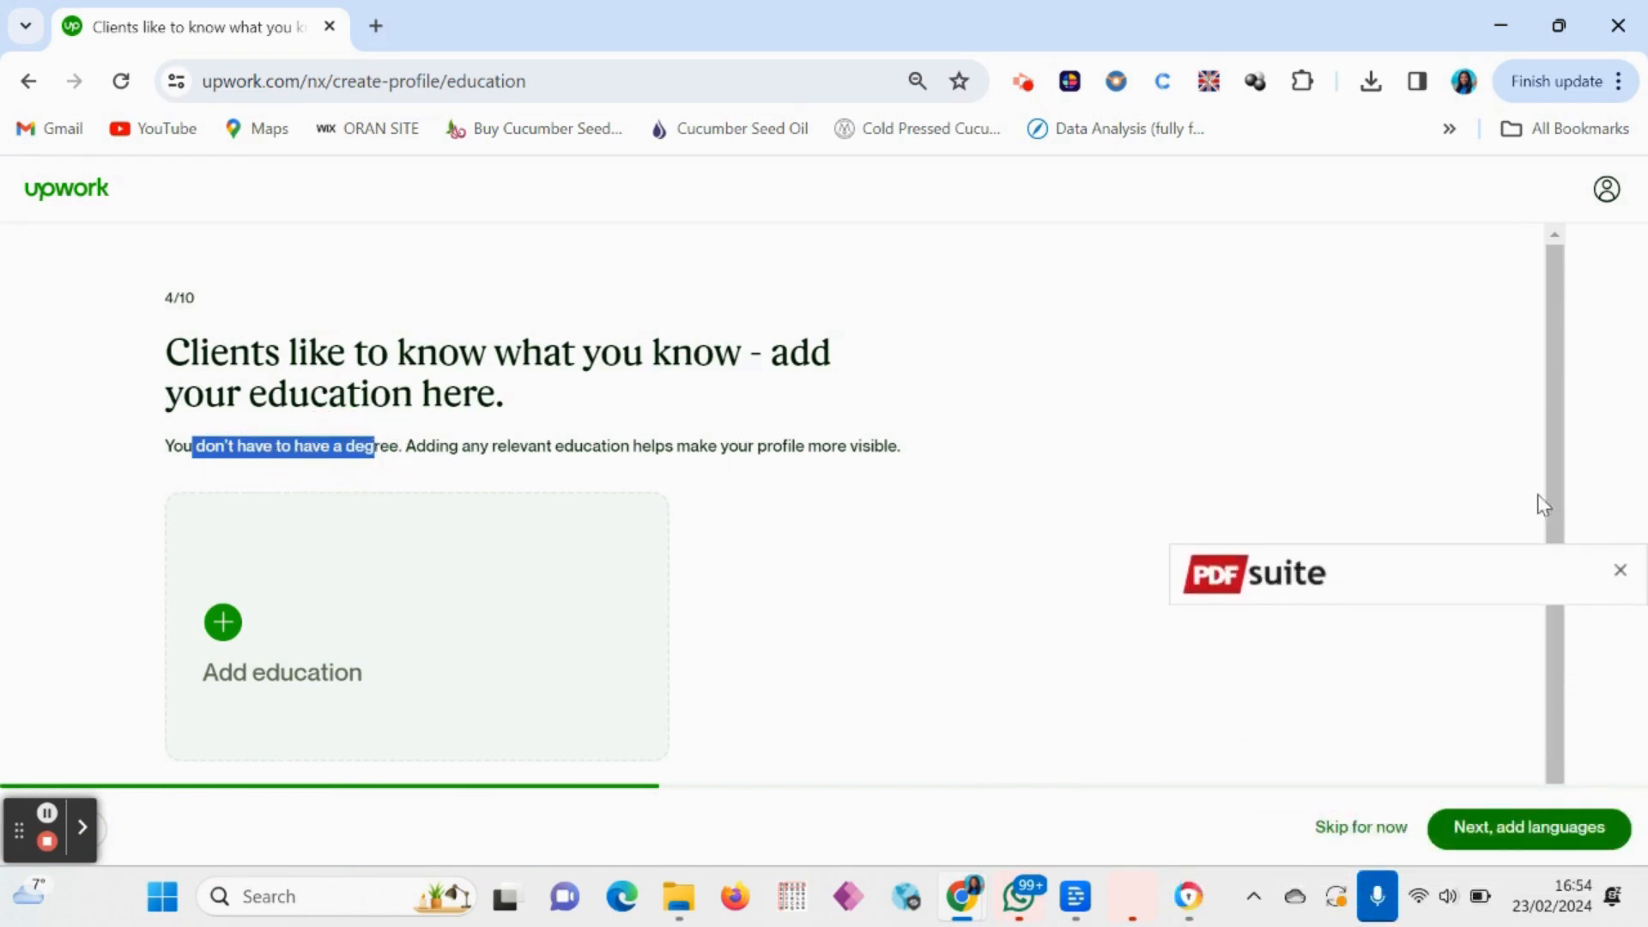
click(1622, 558)
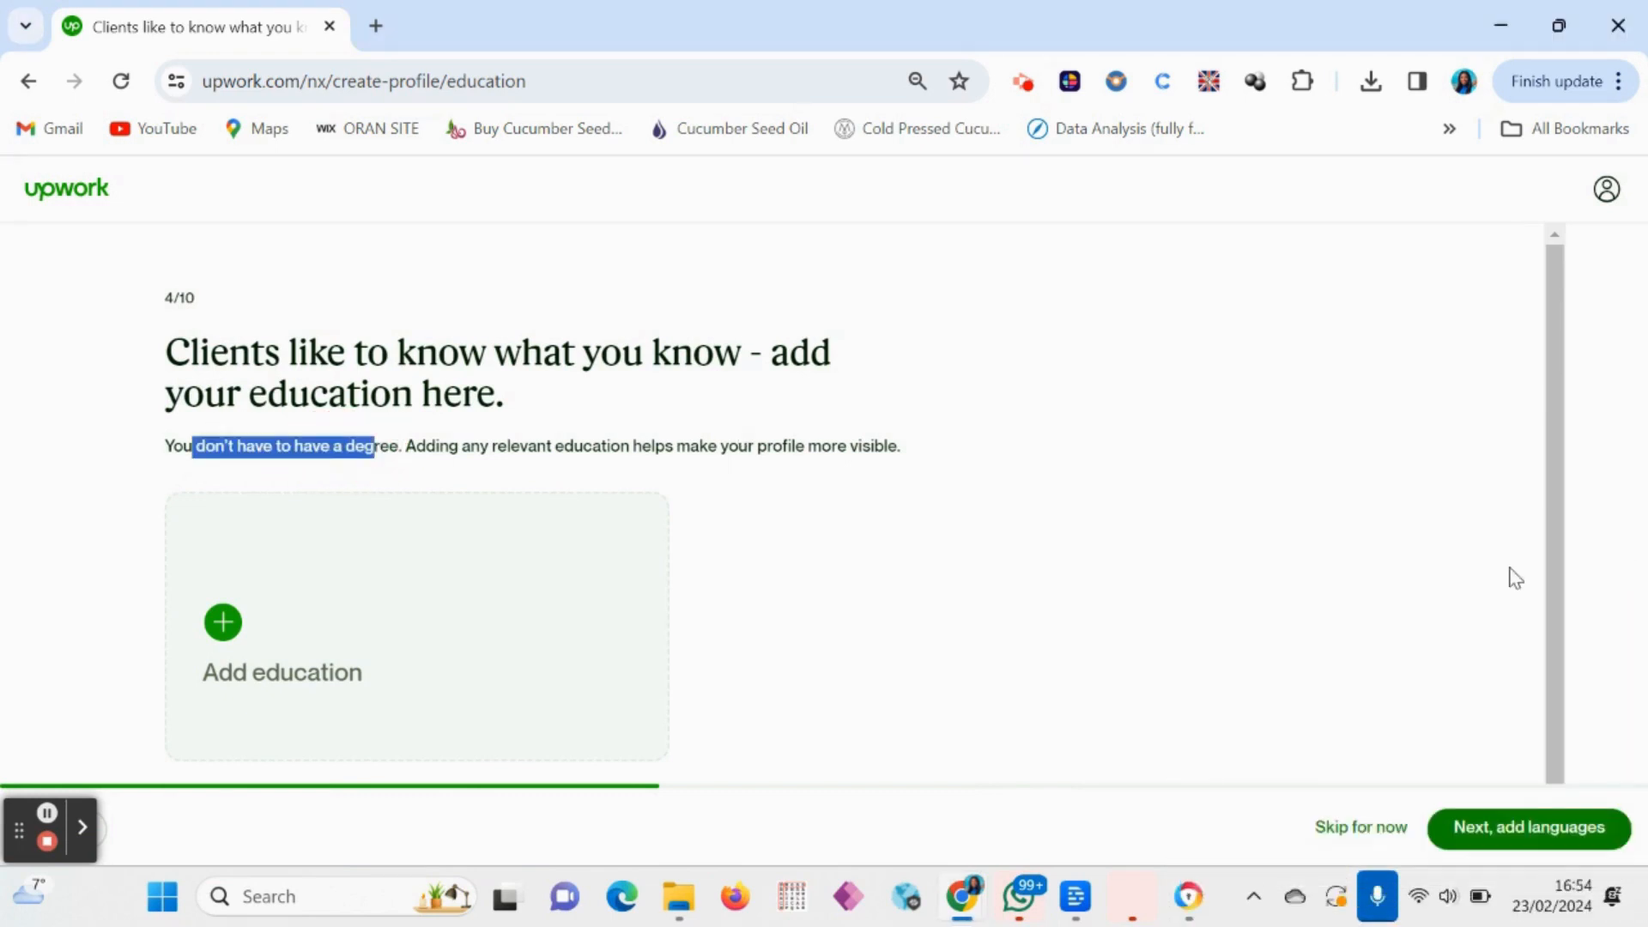
click(447, 473)
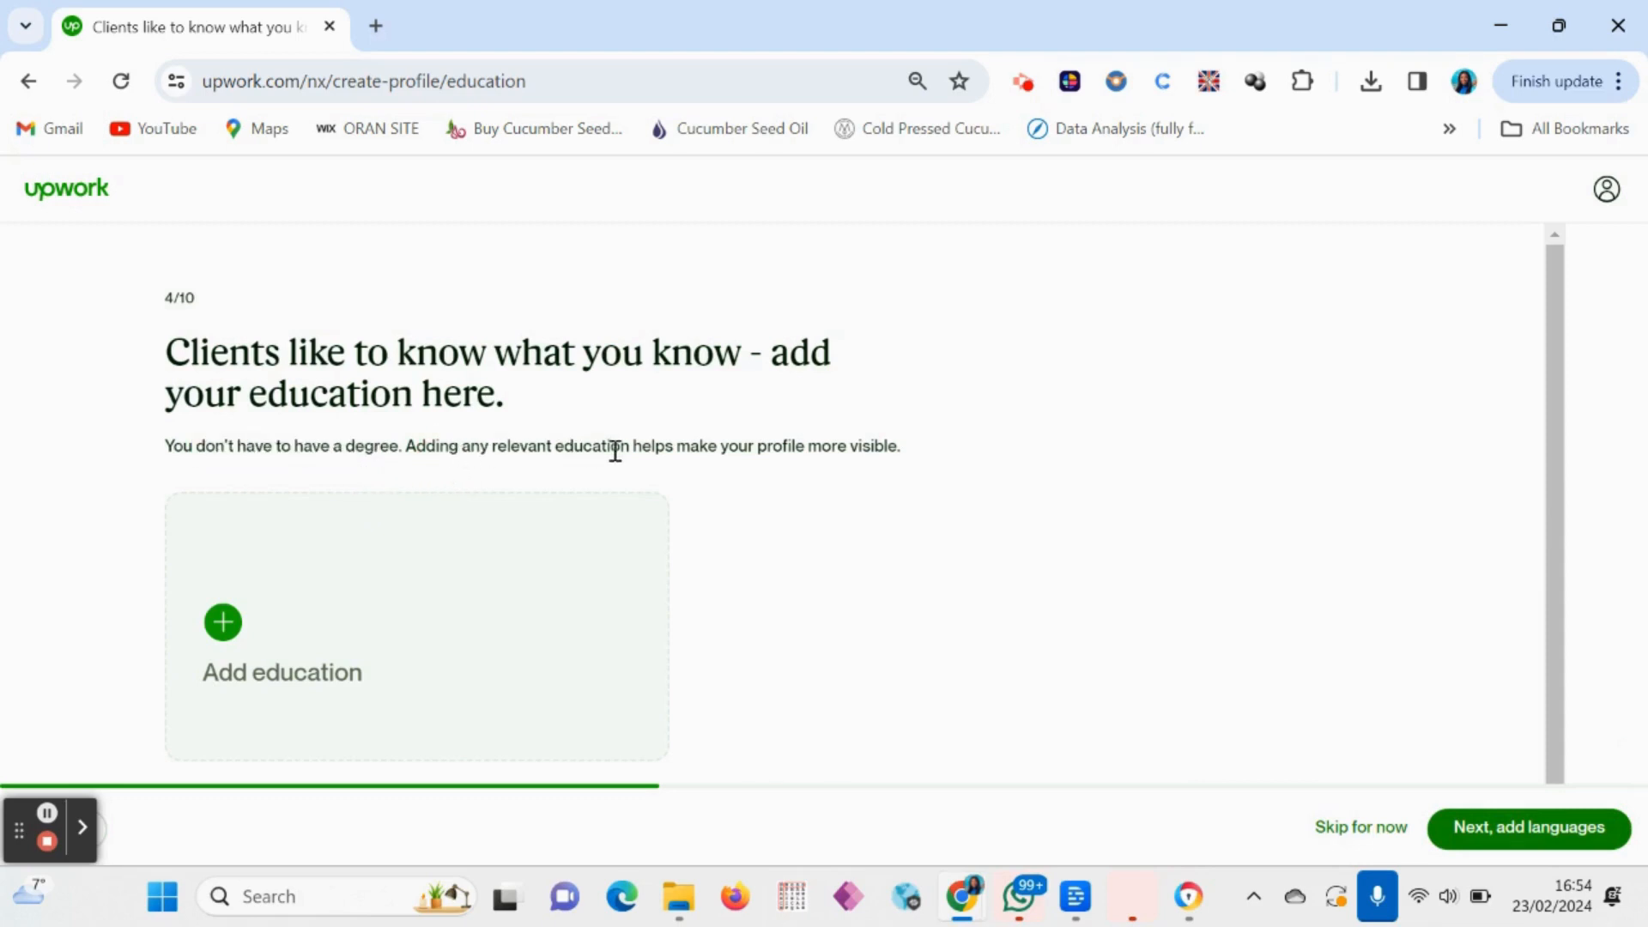
drag(479, 448, 642, 450)
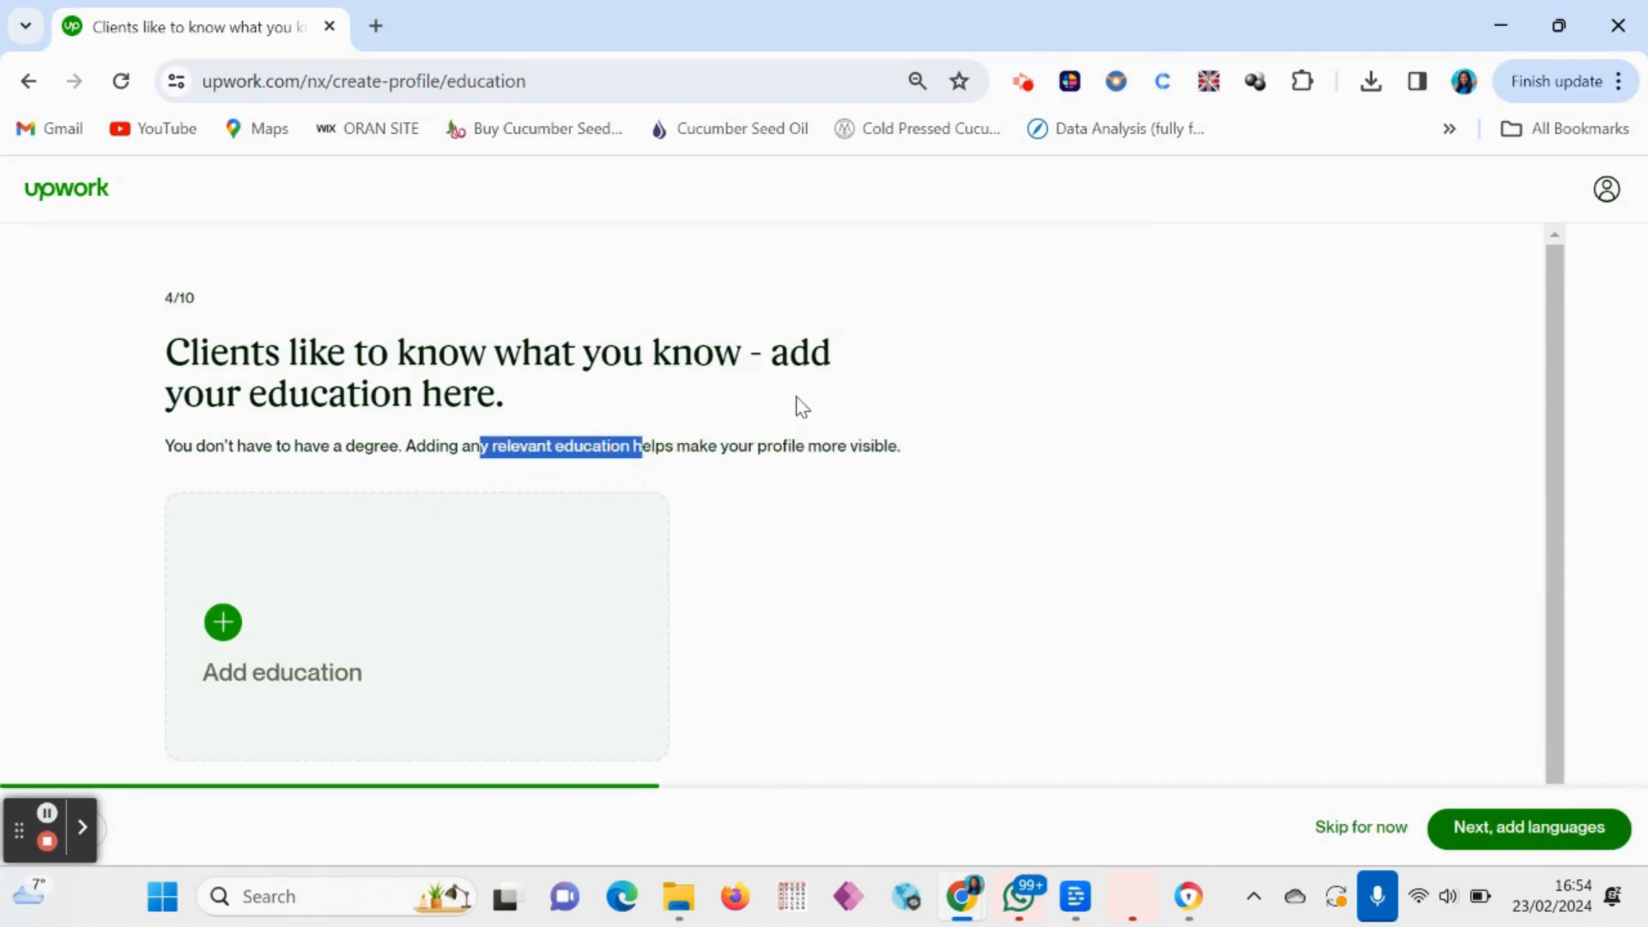
click(799, 407)
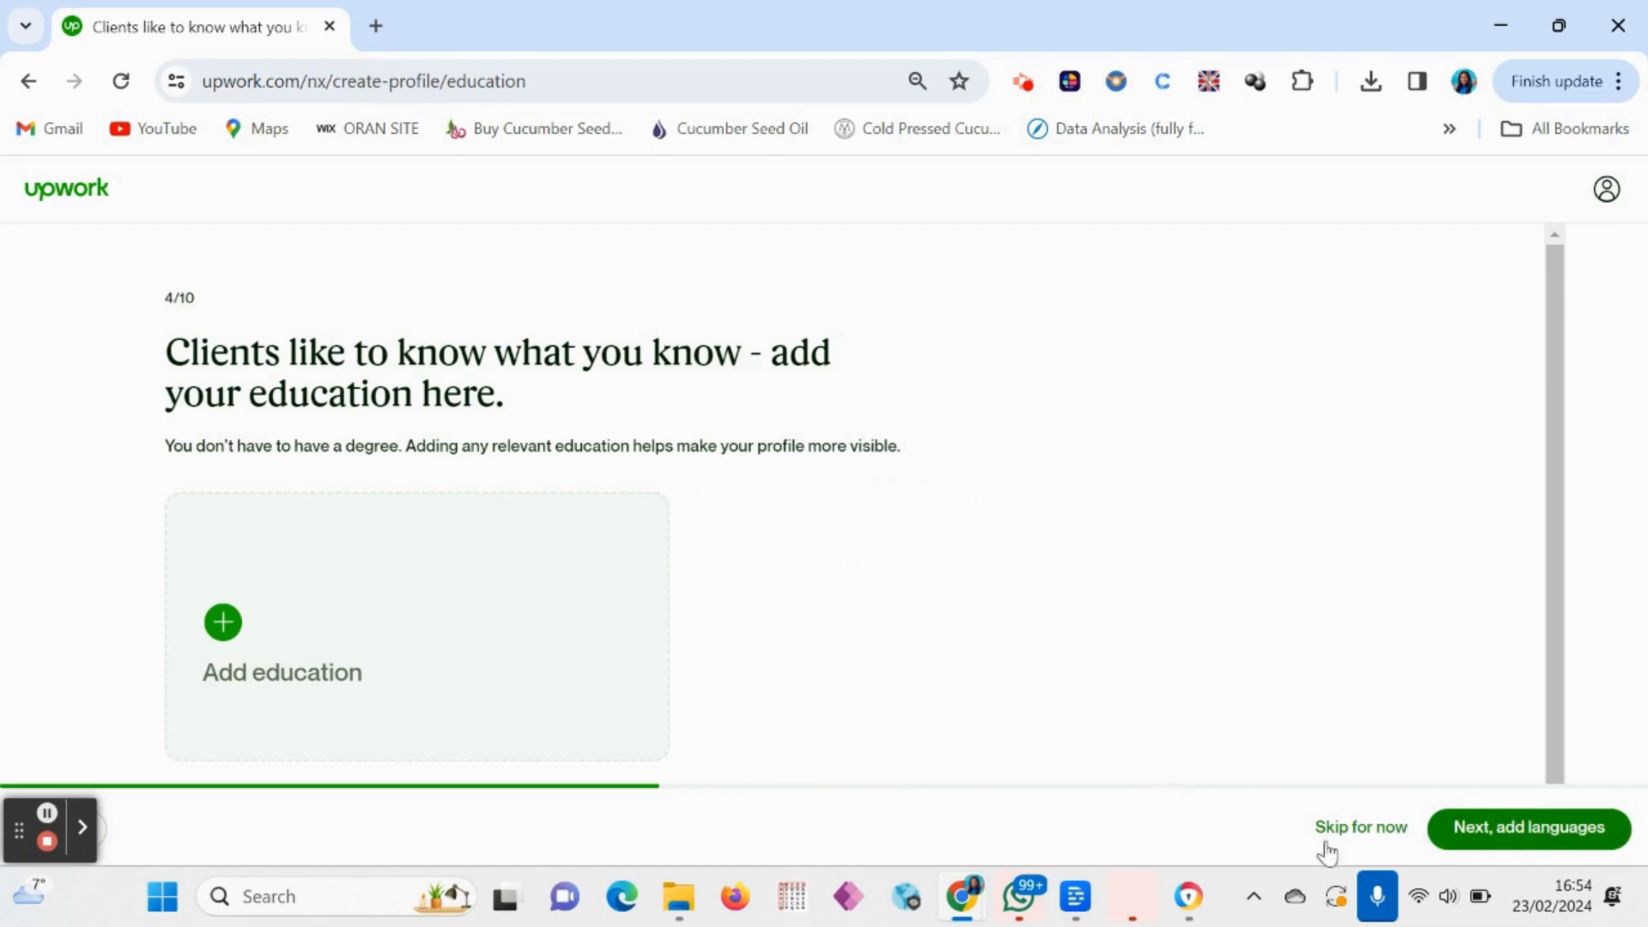
click(49, 824)
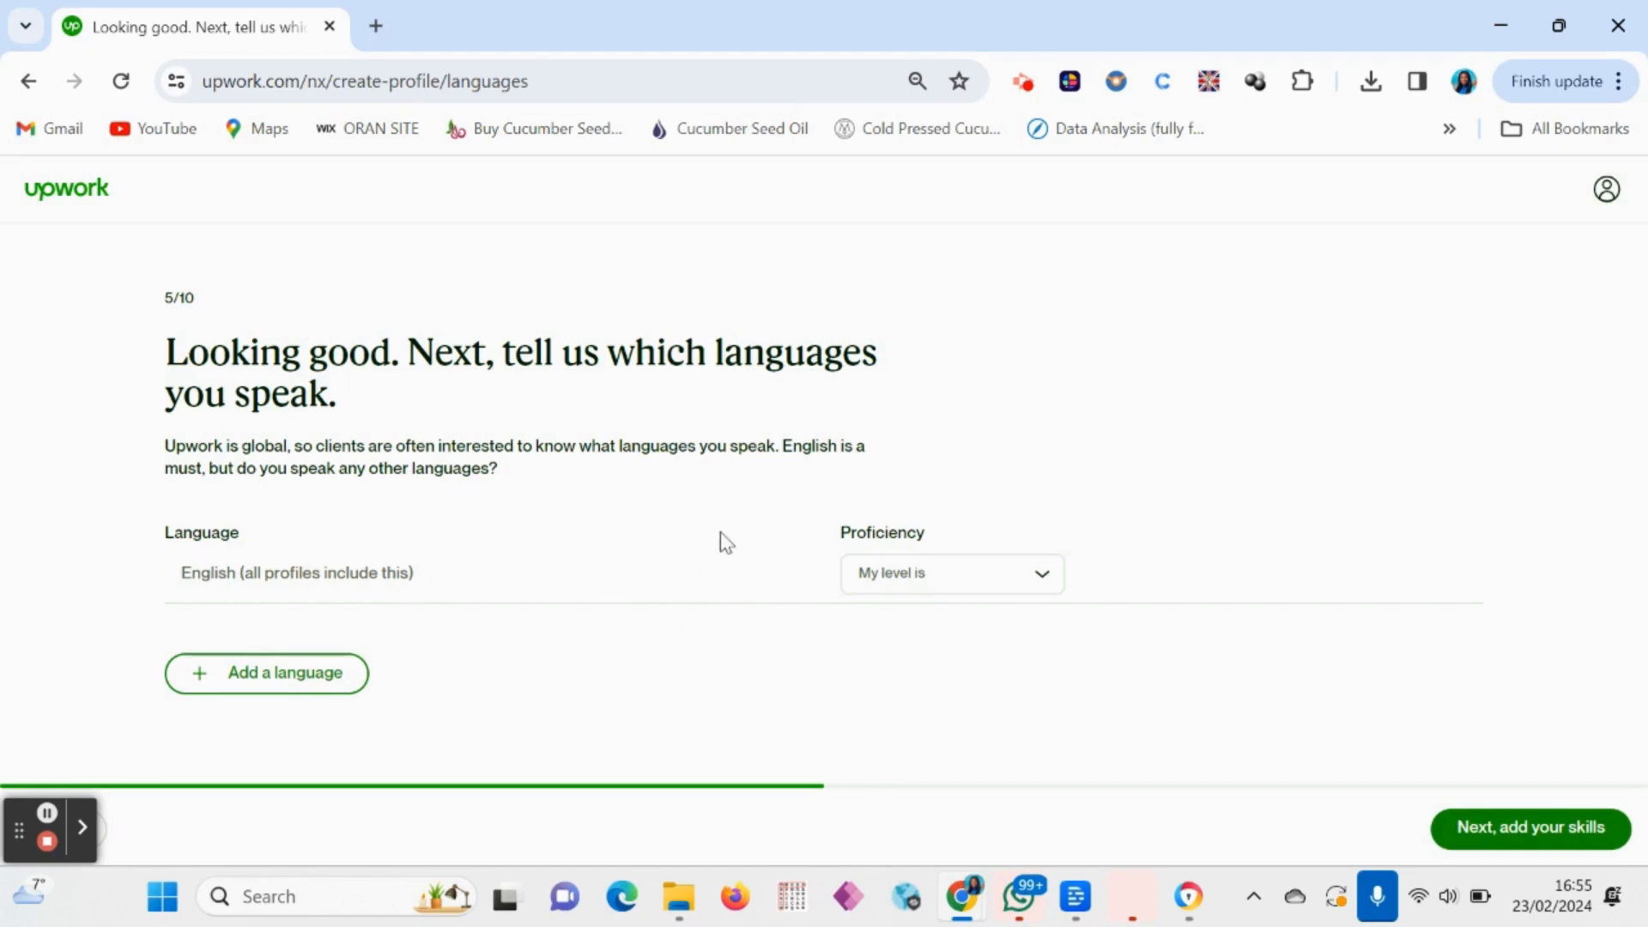
Set the English proficiency to Fluent and continue to the skills section
click(1041, 581)
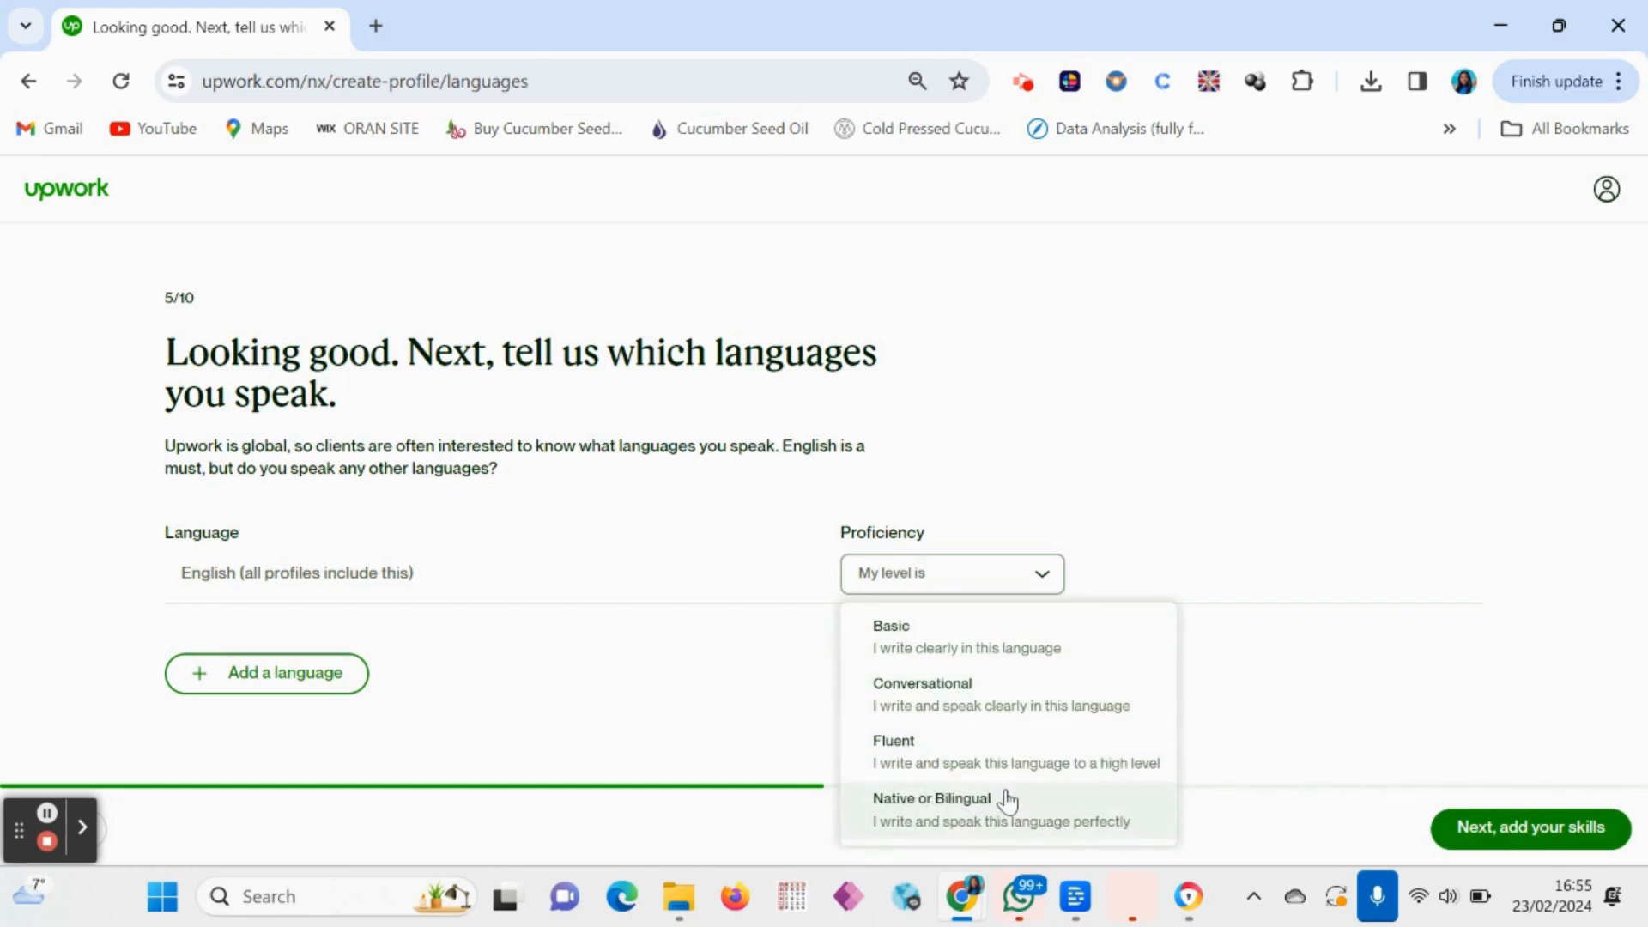
click(945, 766)
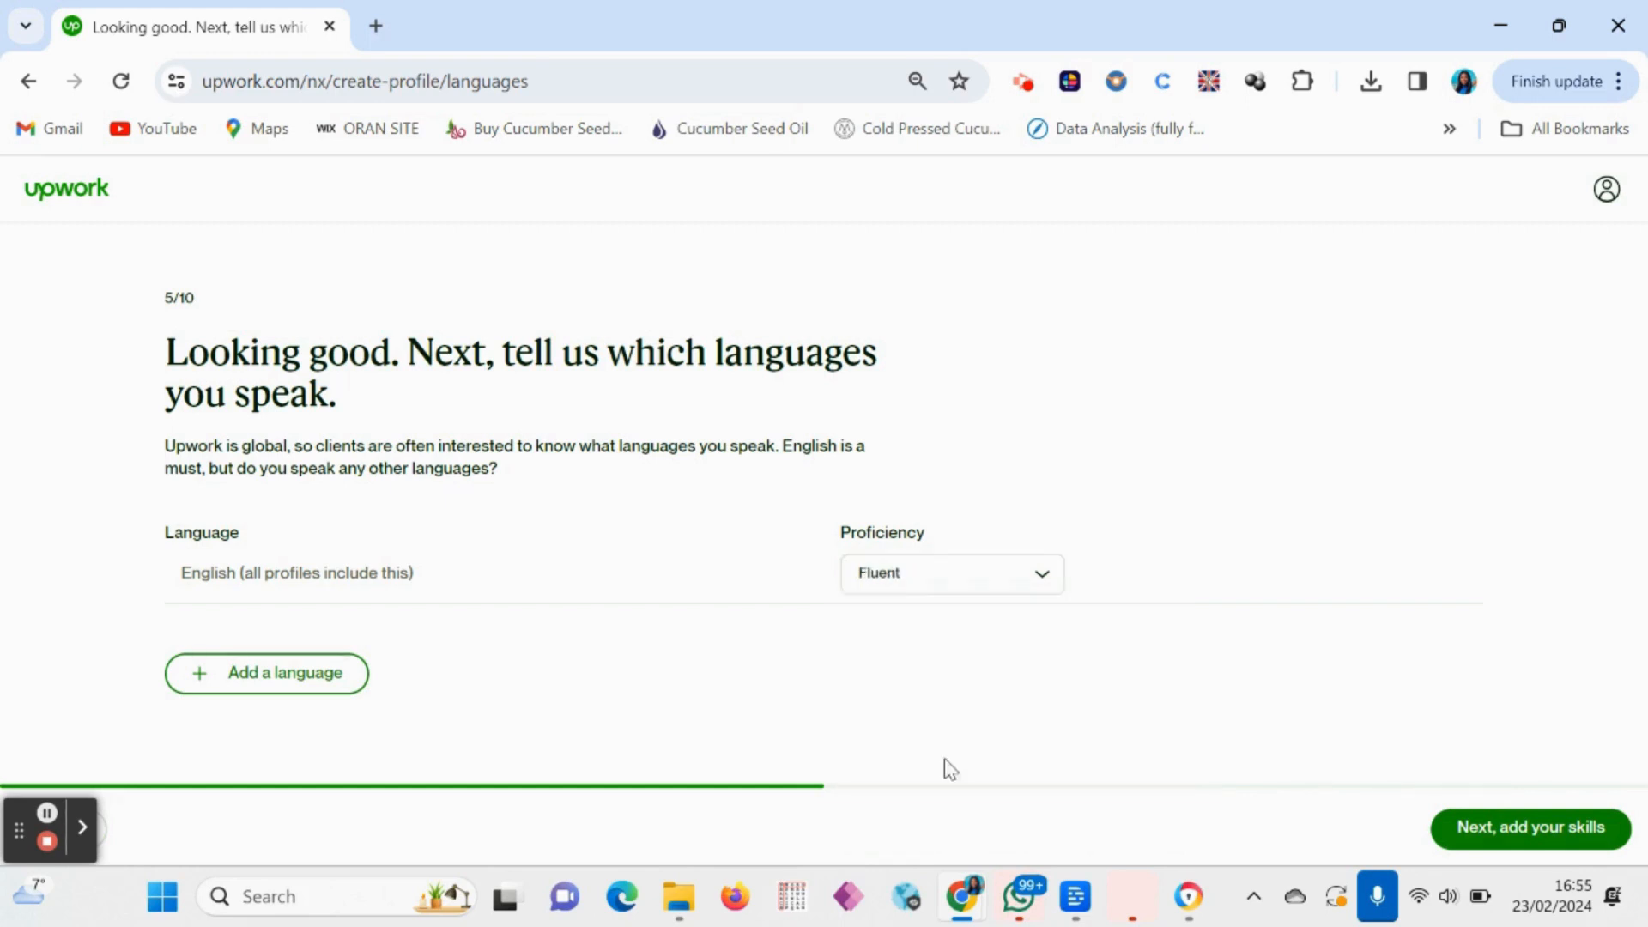
click(1502, 837)
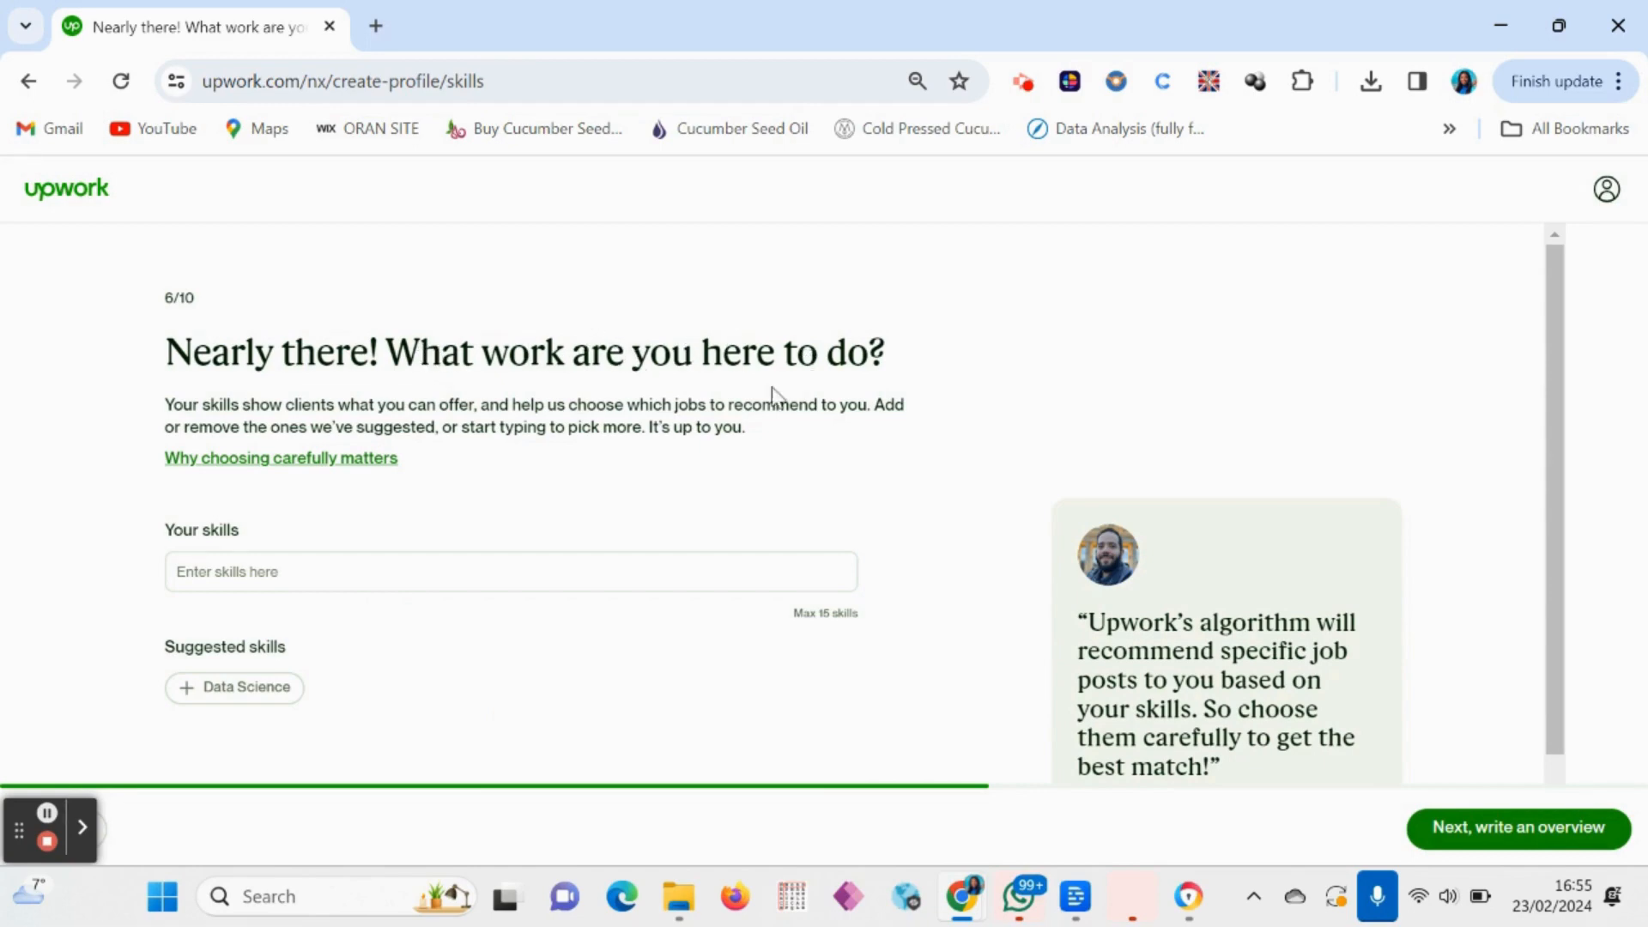
Try to enter Python, SQL and a data-related skill as one comma-separated entry under the profile's skills
click(282, 579)
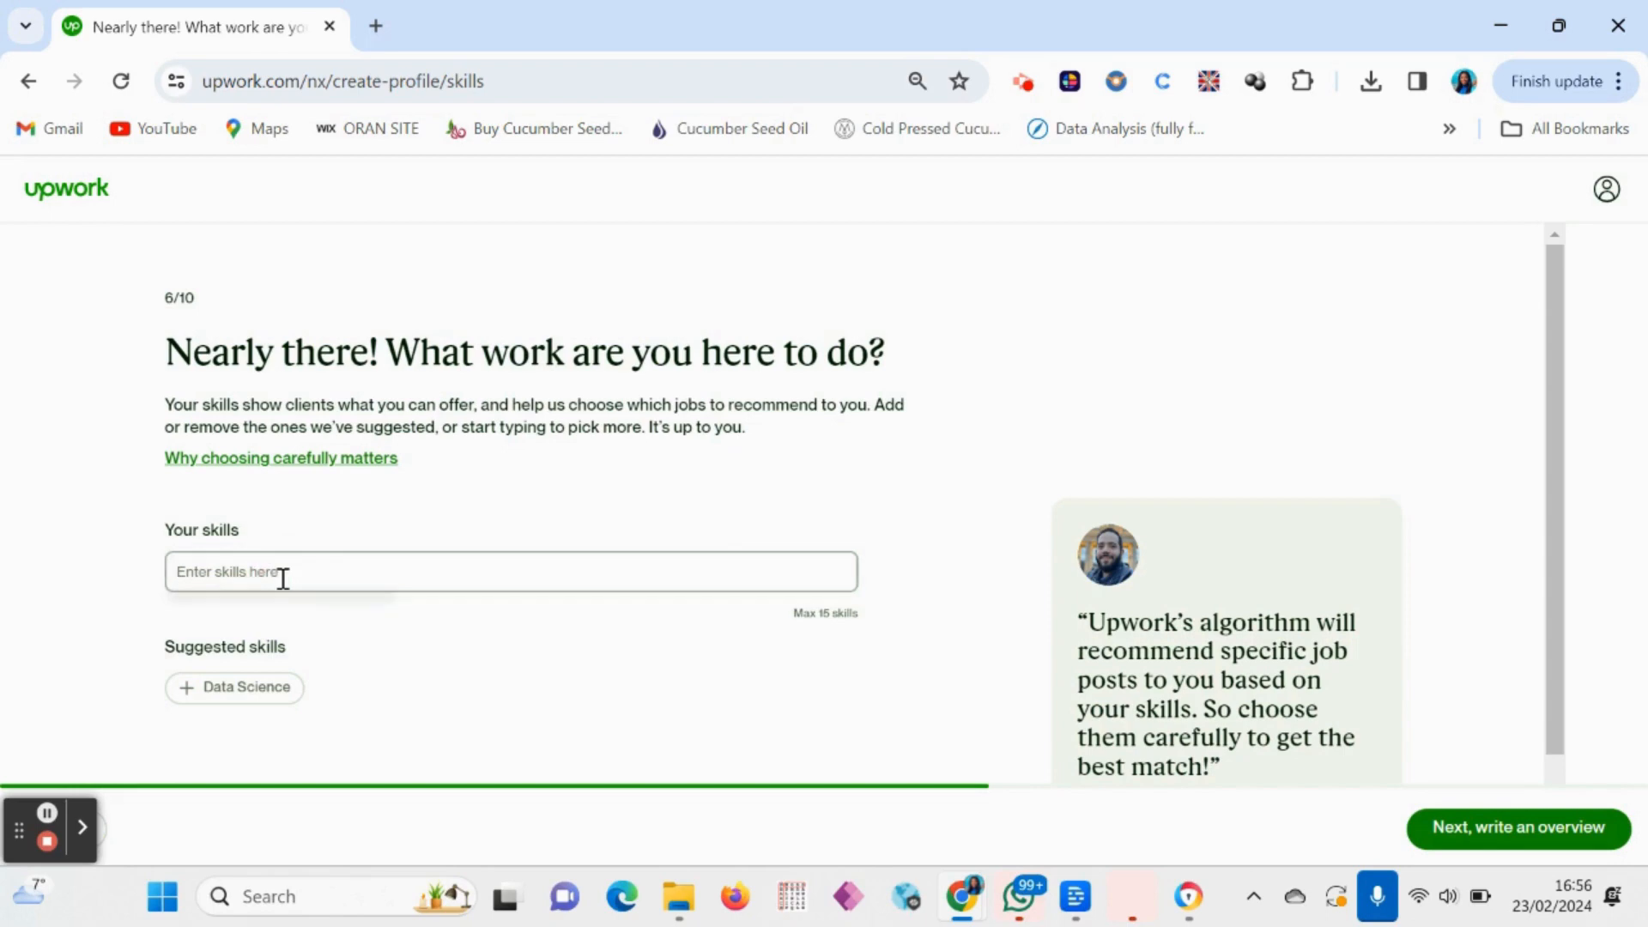
text(Python,)
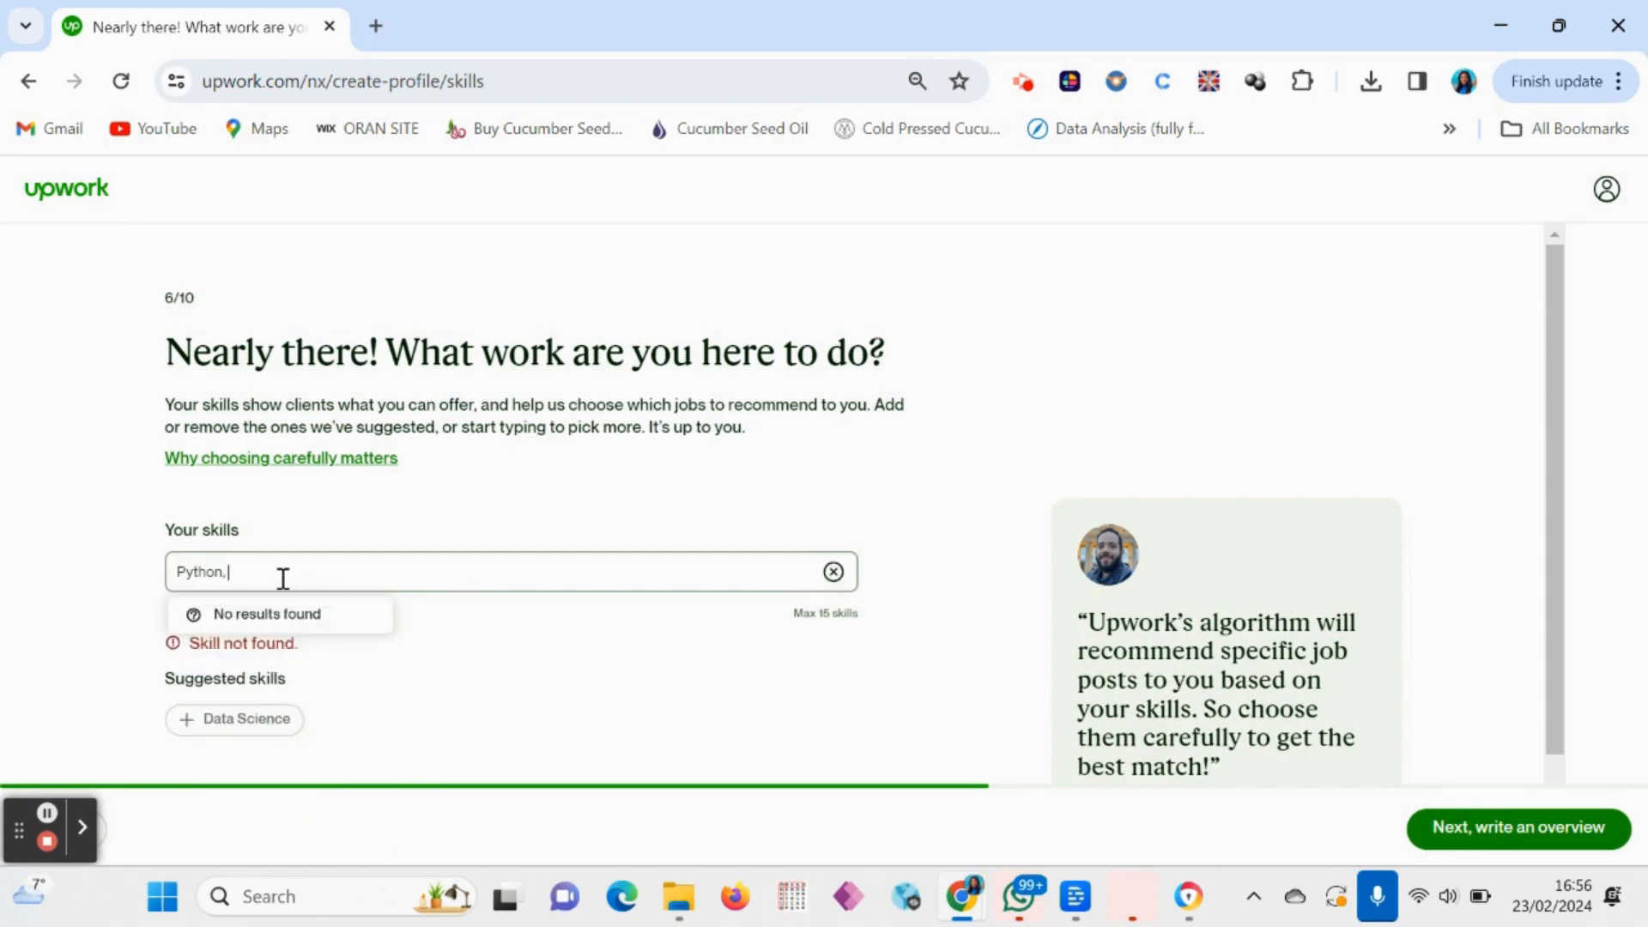
text( SQL)
key(BackSpace)
key(BackSpace)
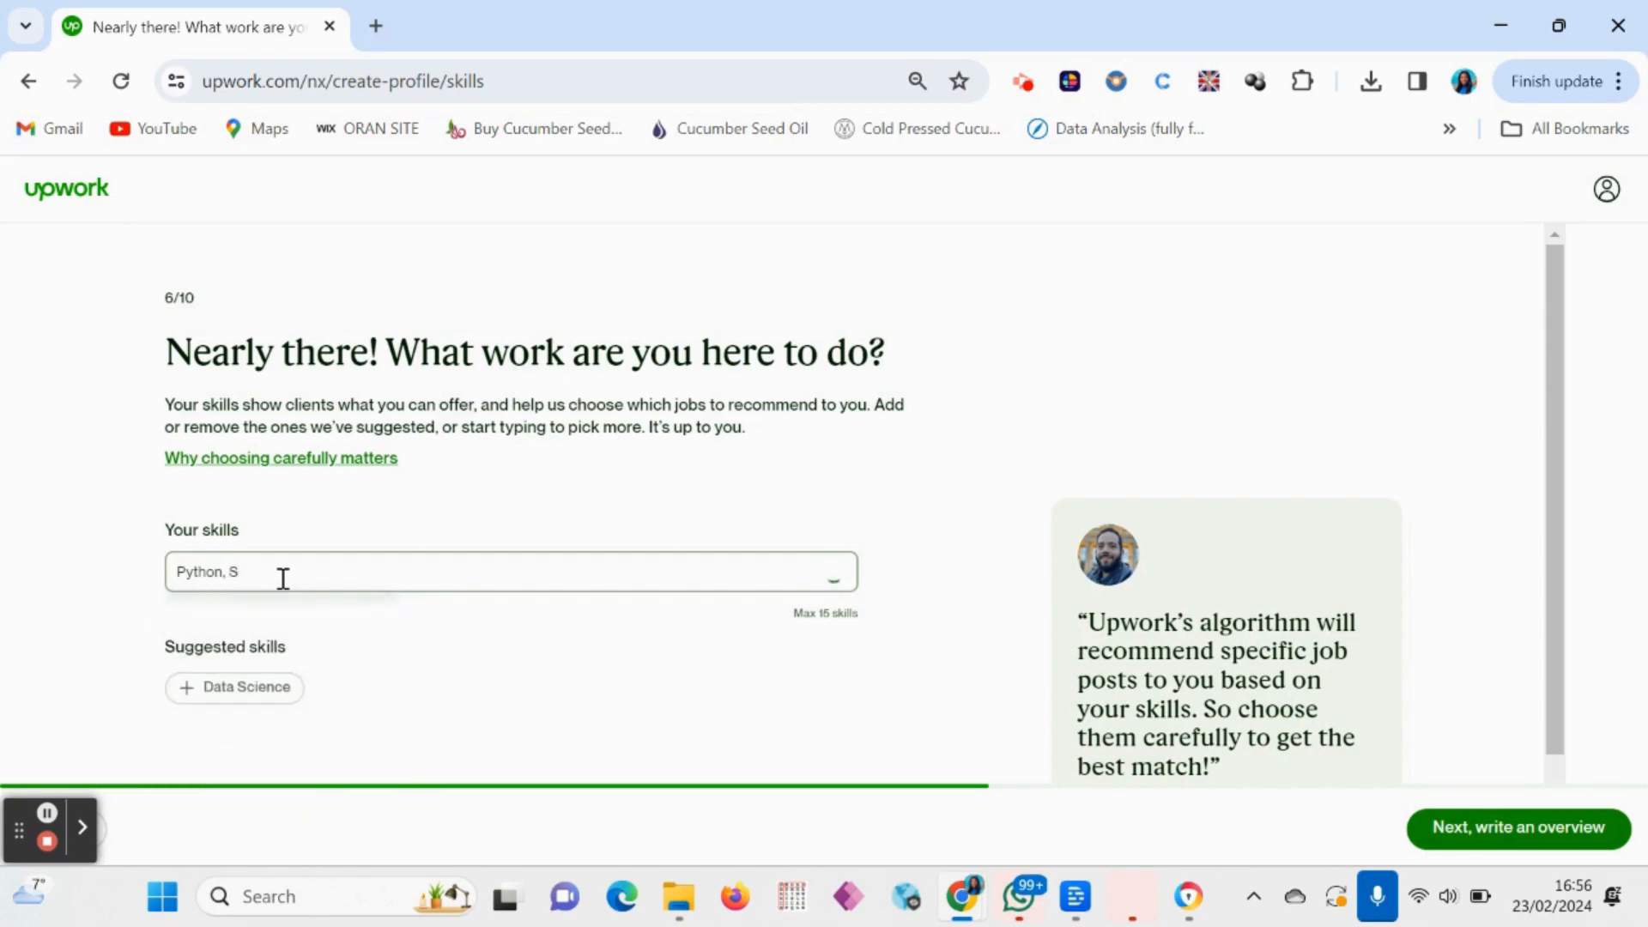
text(tru)
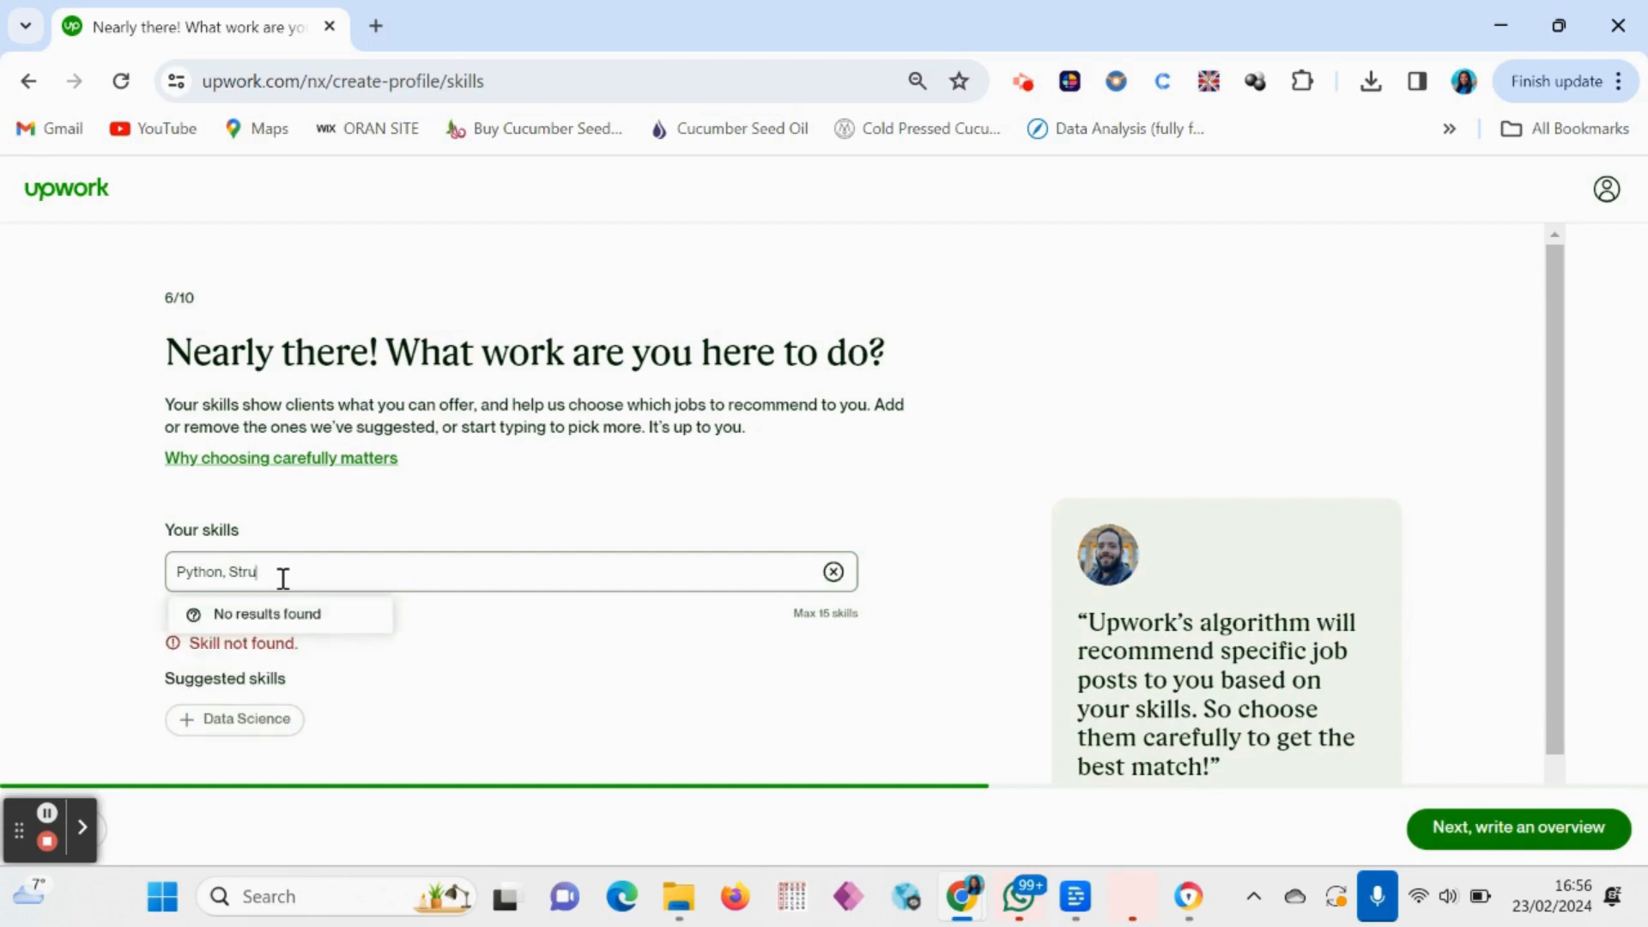
key(BackSpace)
key(BackSpace)
key(BackSpace)
key(BackSpace)
text(S)
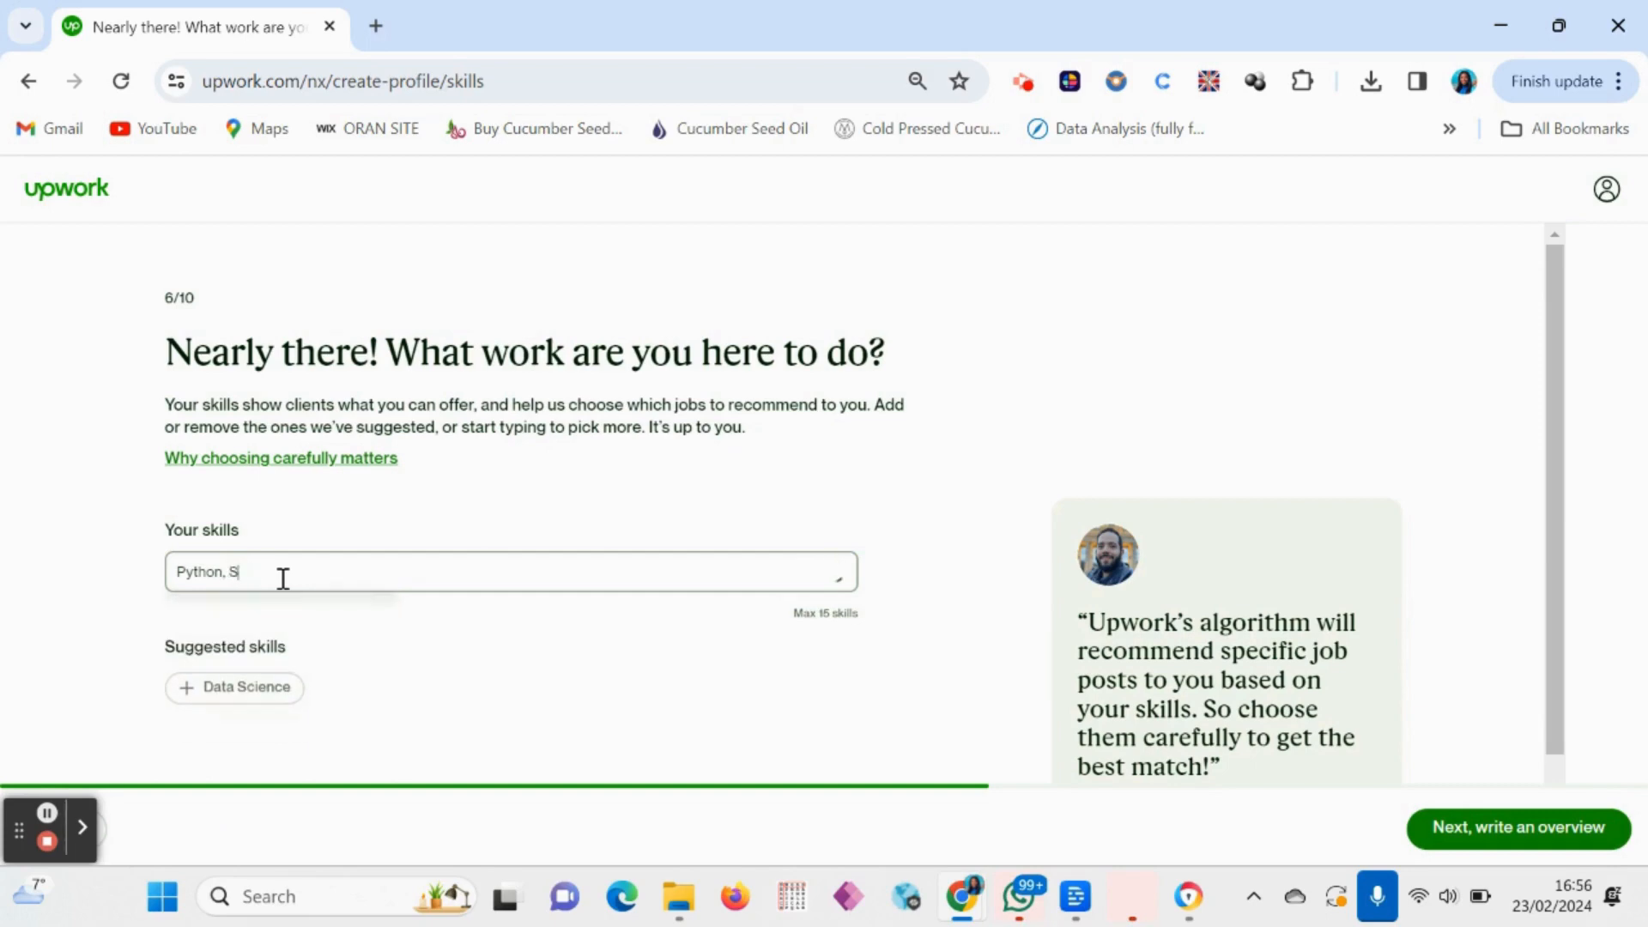
text(QL)
key(BackSpace)
key(BackSpace)
key(BackSpace)
text(dat)
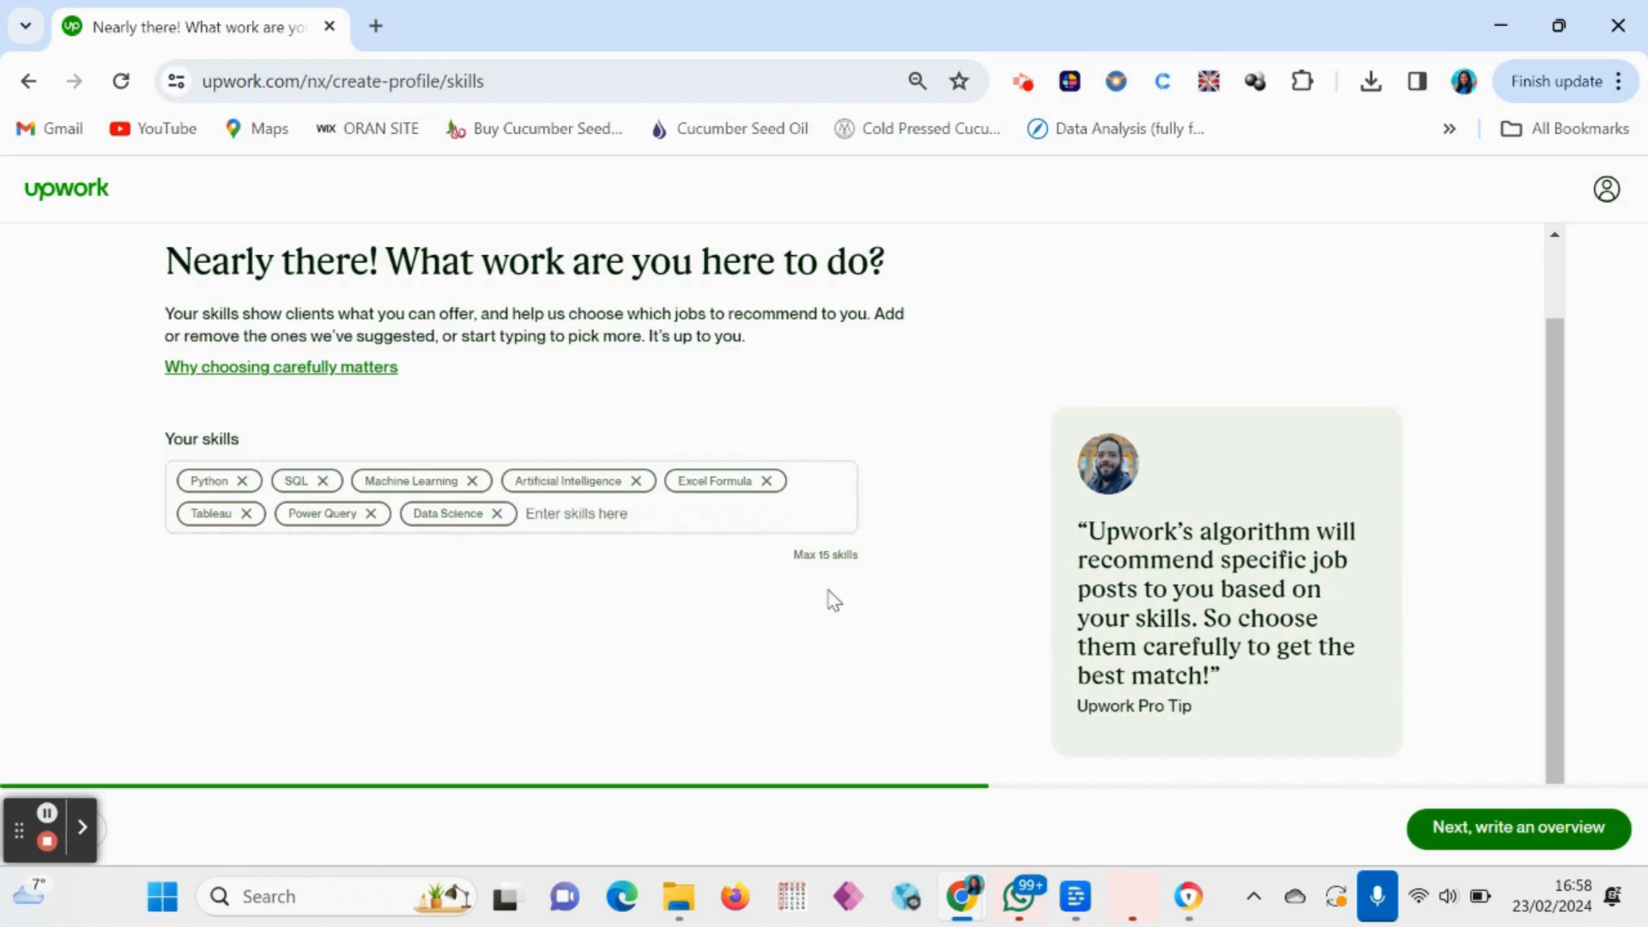
Continue from the skills section to the profile overview and review the sample freelancer's bio
click(1506, 829)
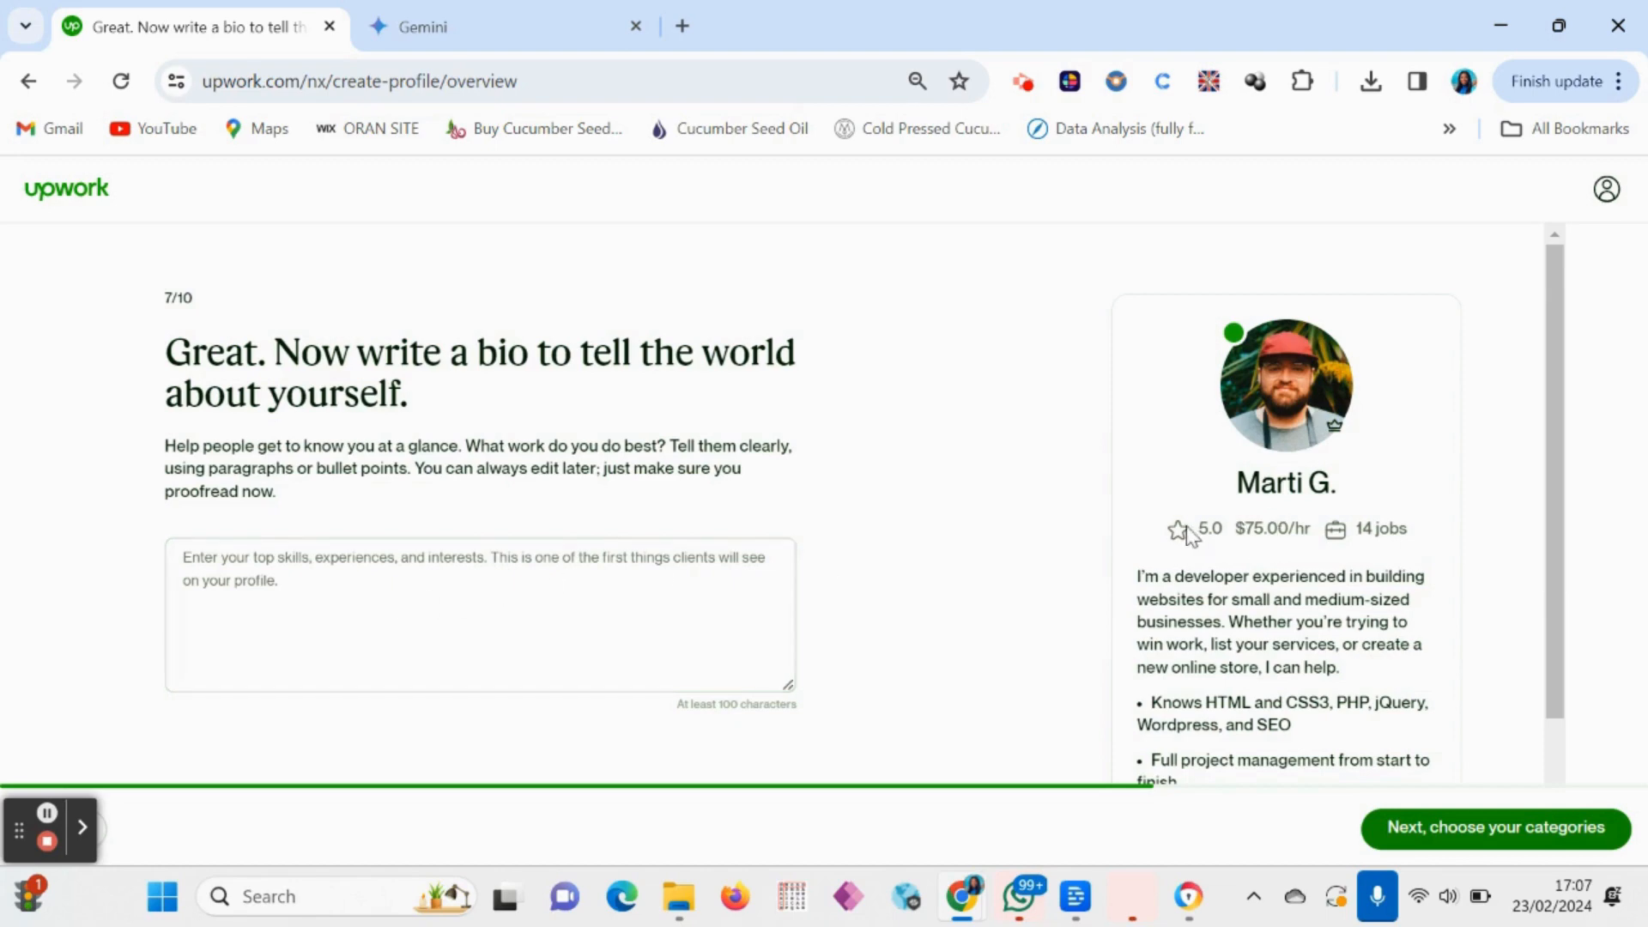
scroll(1244, 540, down, 2)
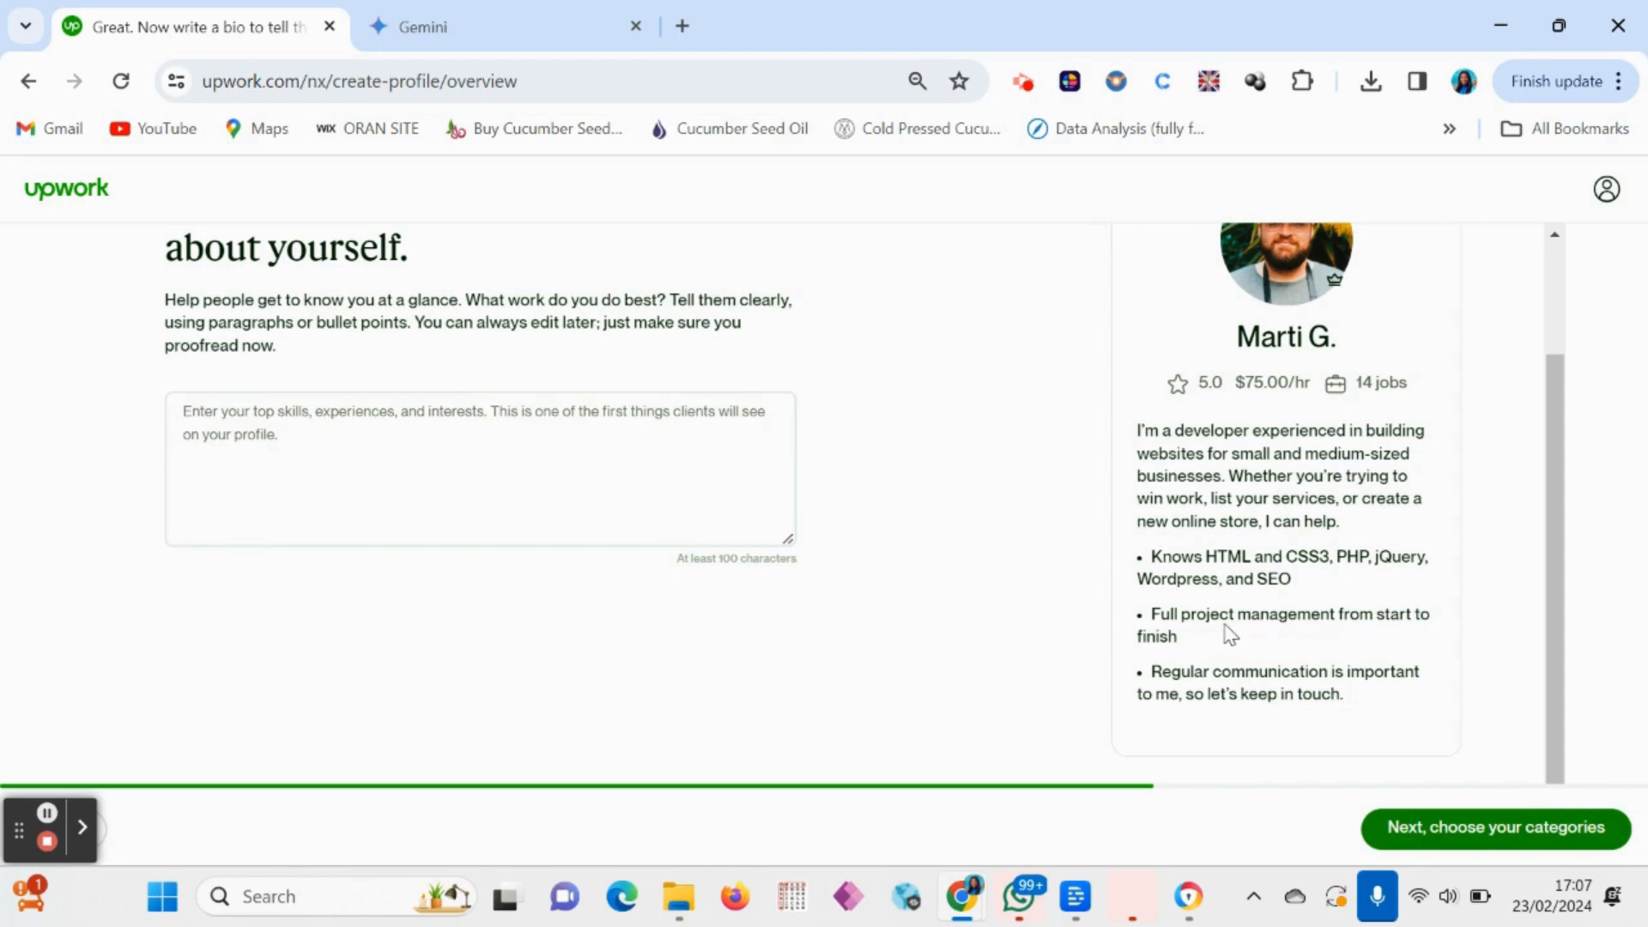
scroll(563, 523, up, 2)
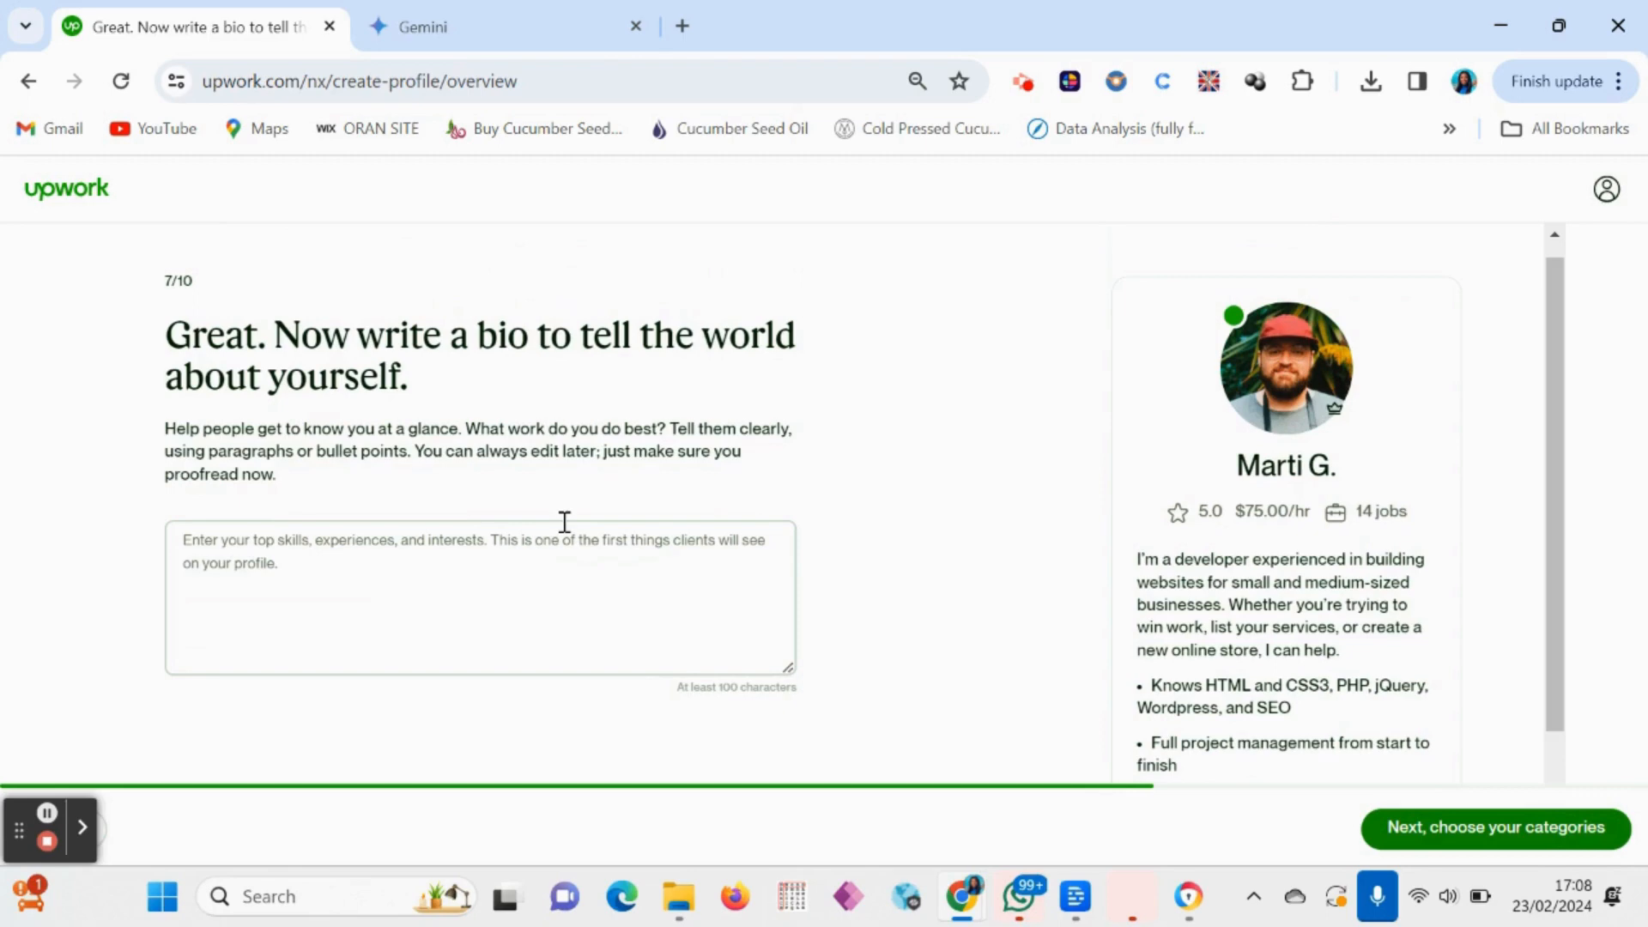
Switch to Gemini and submit the prepared prompt for an Upwork data scientist bio, ignoring the writing corrections suggested for "scientist", "i" and "upwork"
click(483, 31)
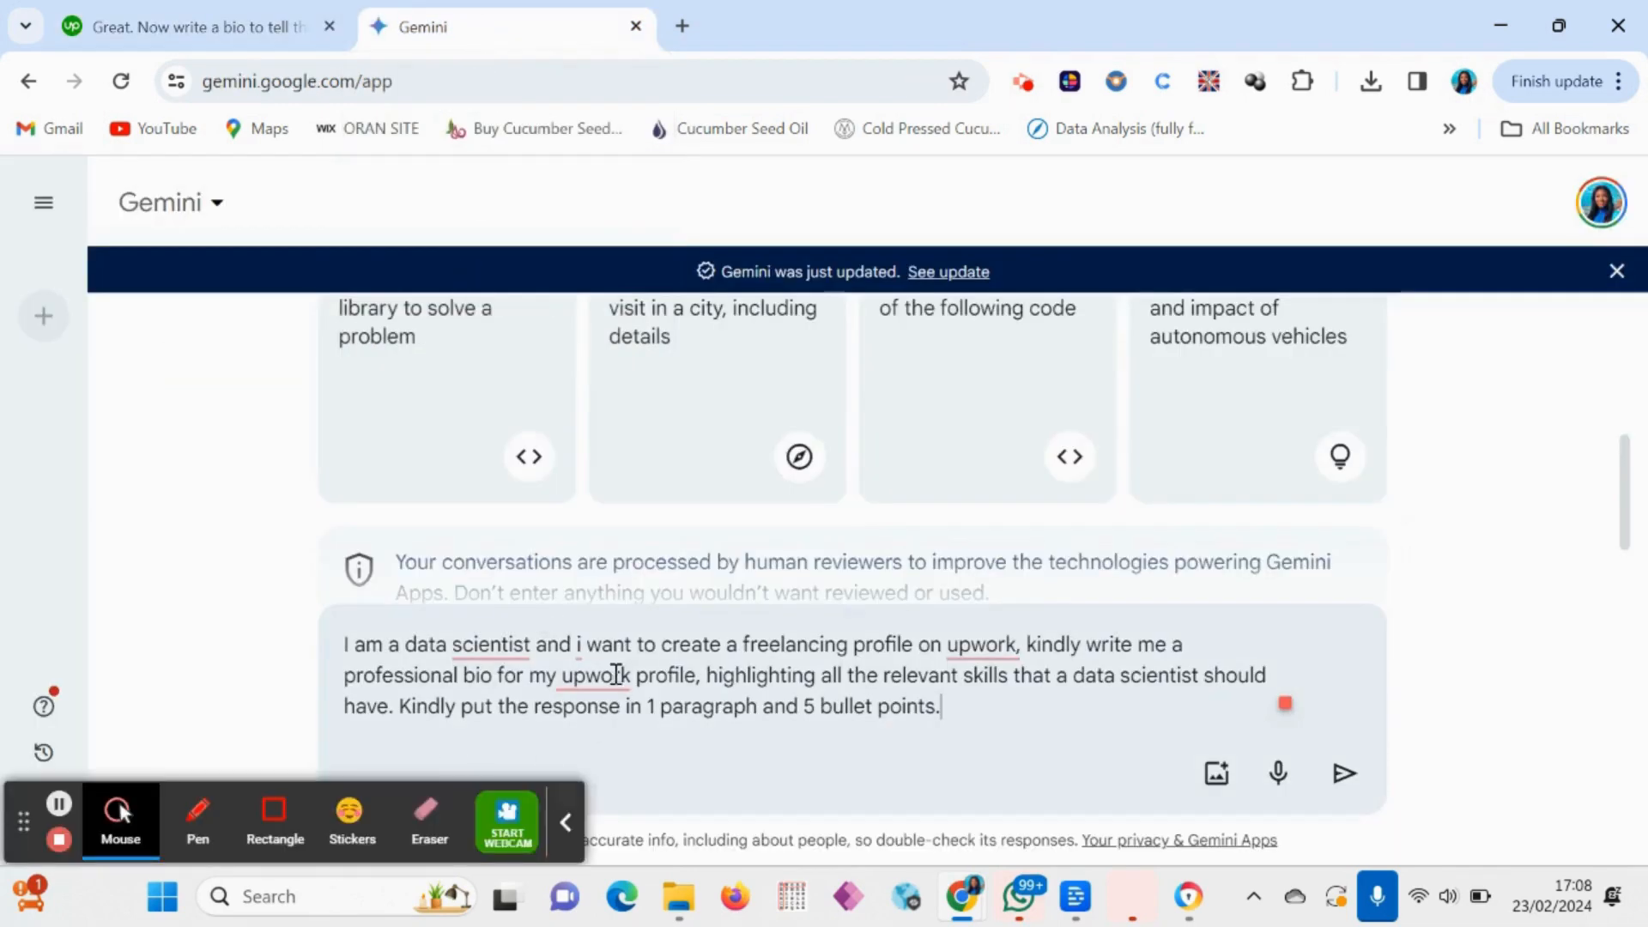
click(491, 645)
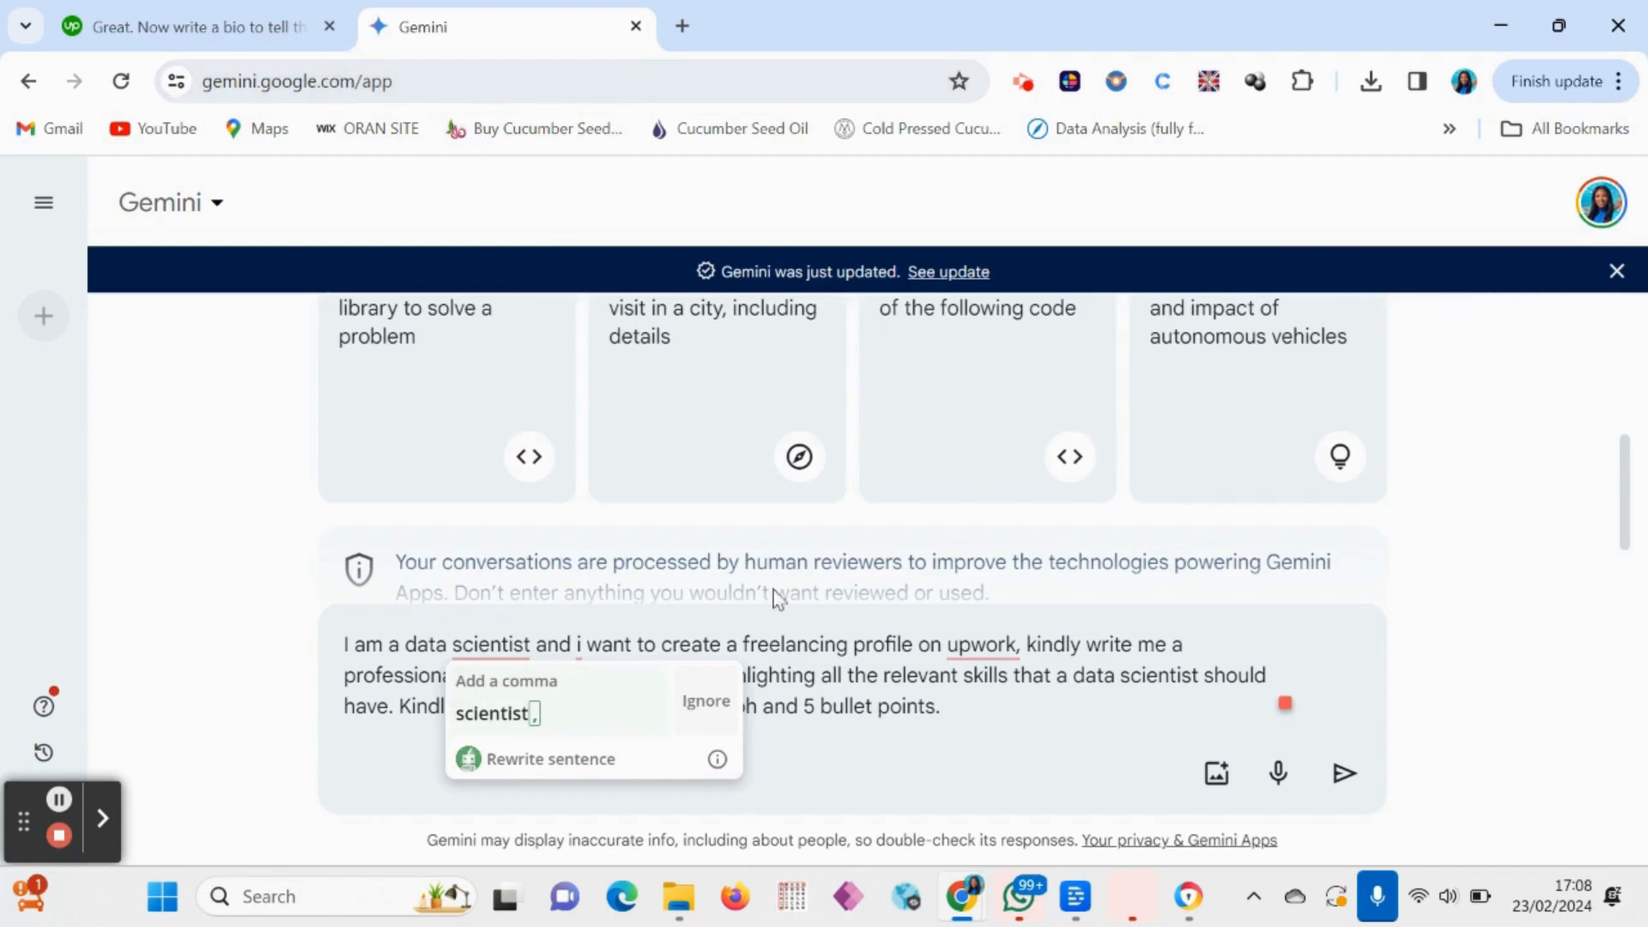
click(705, 713)
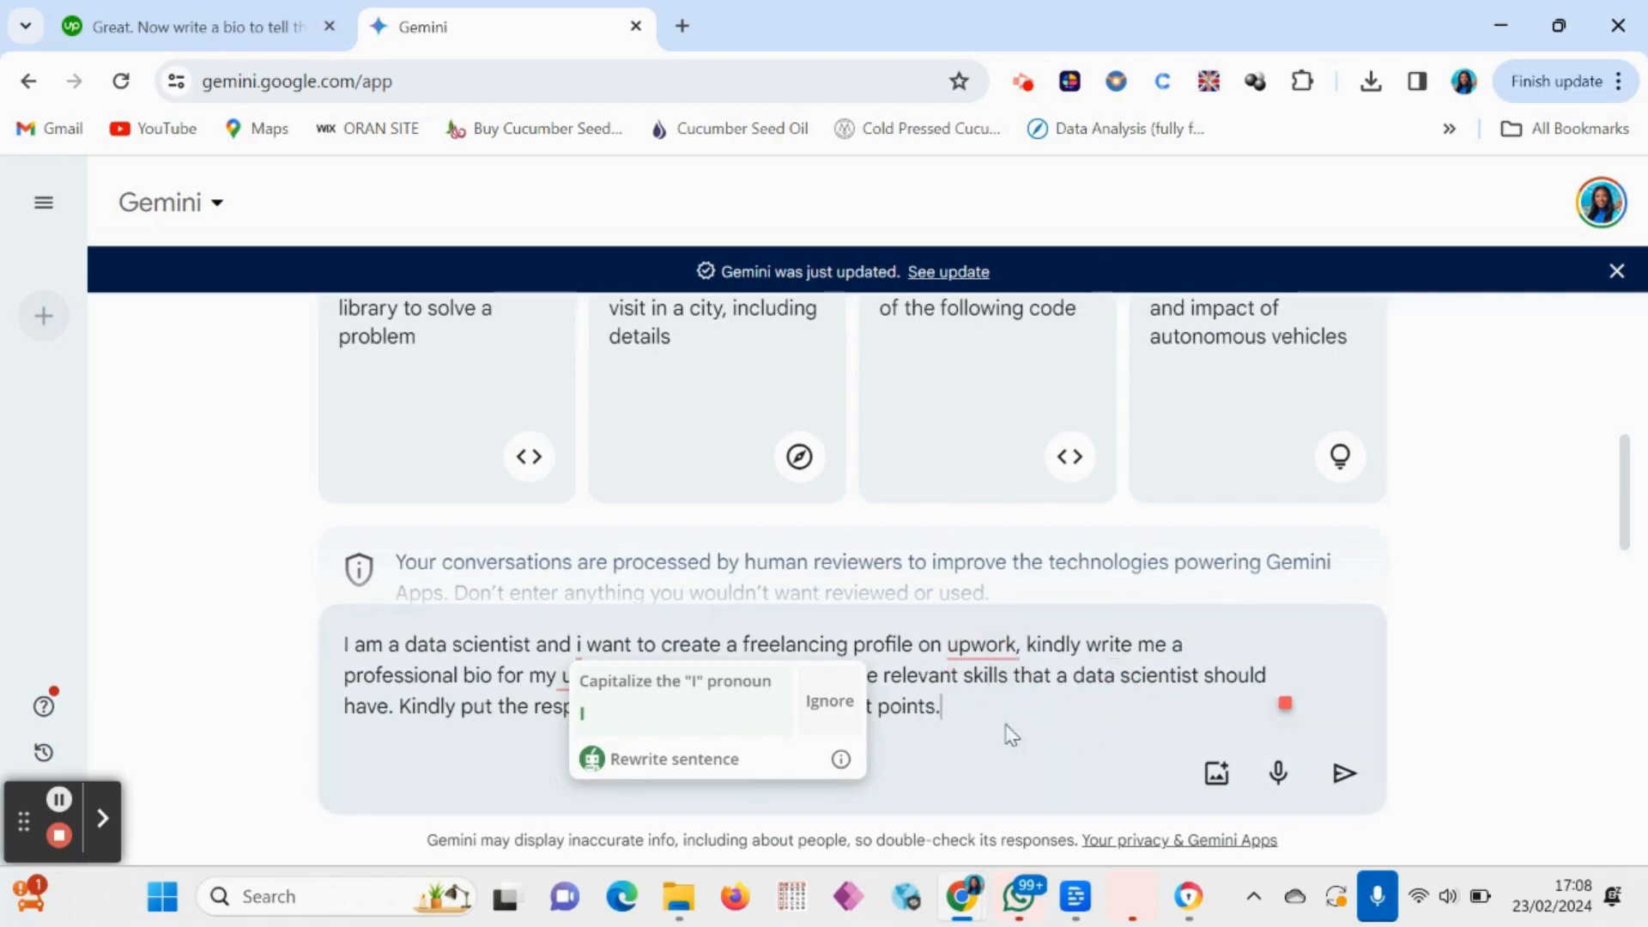
click(829, 701)
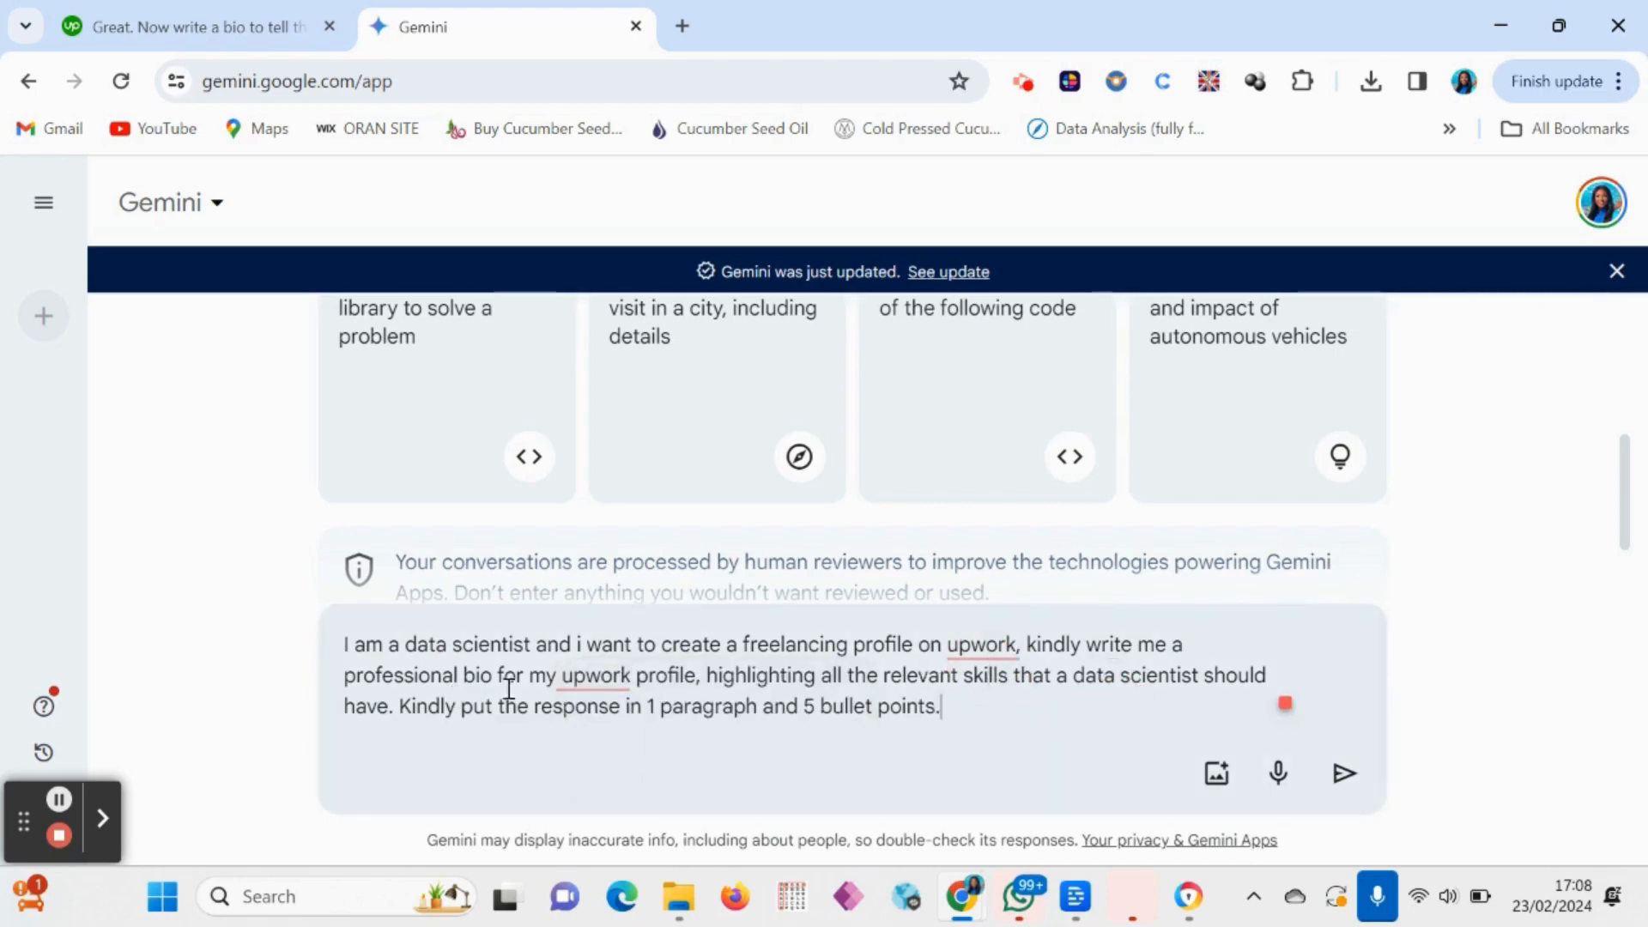
mouse_move(590, 687)
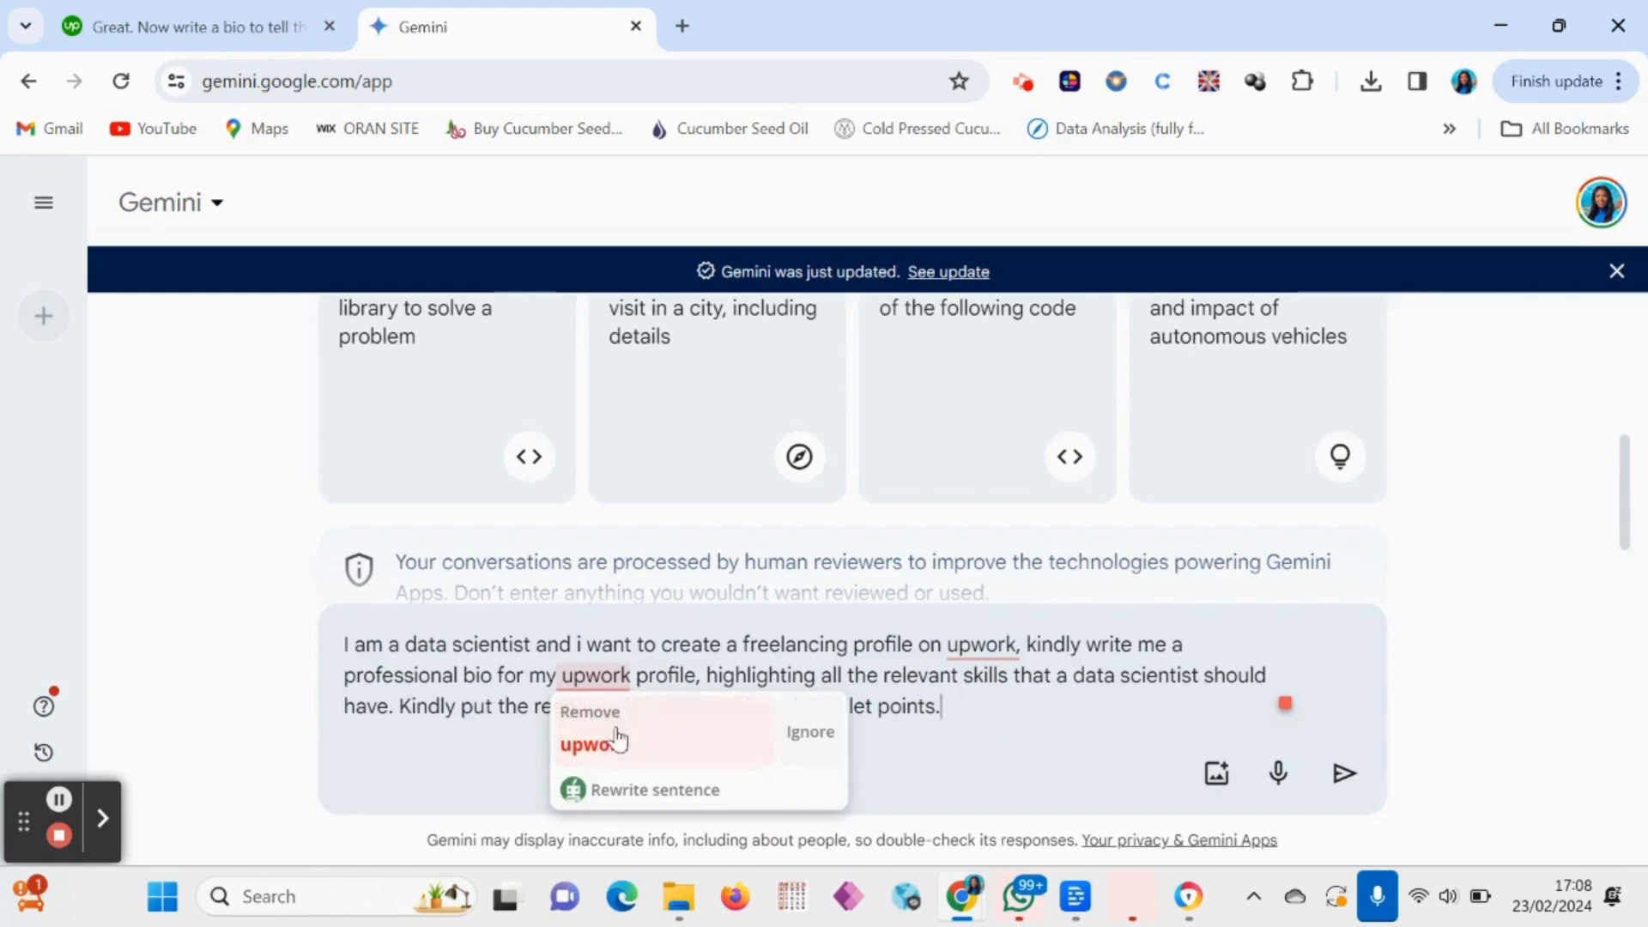
click(807, 735)
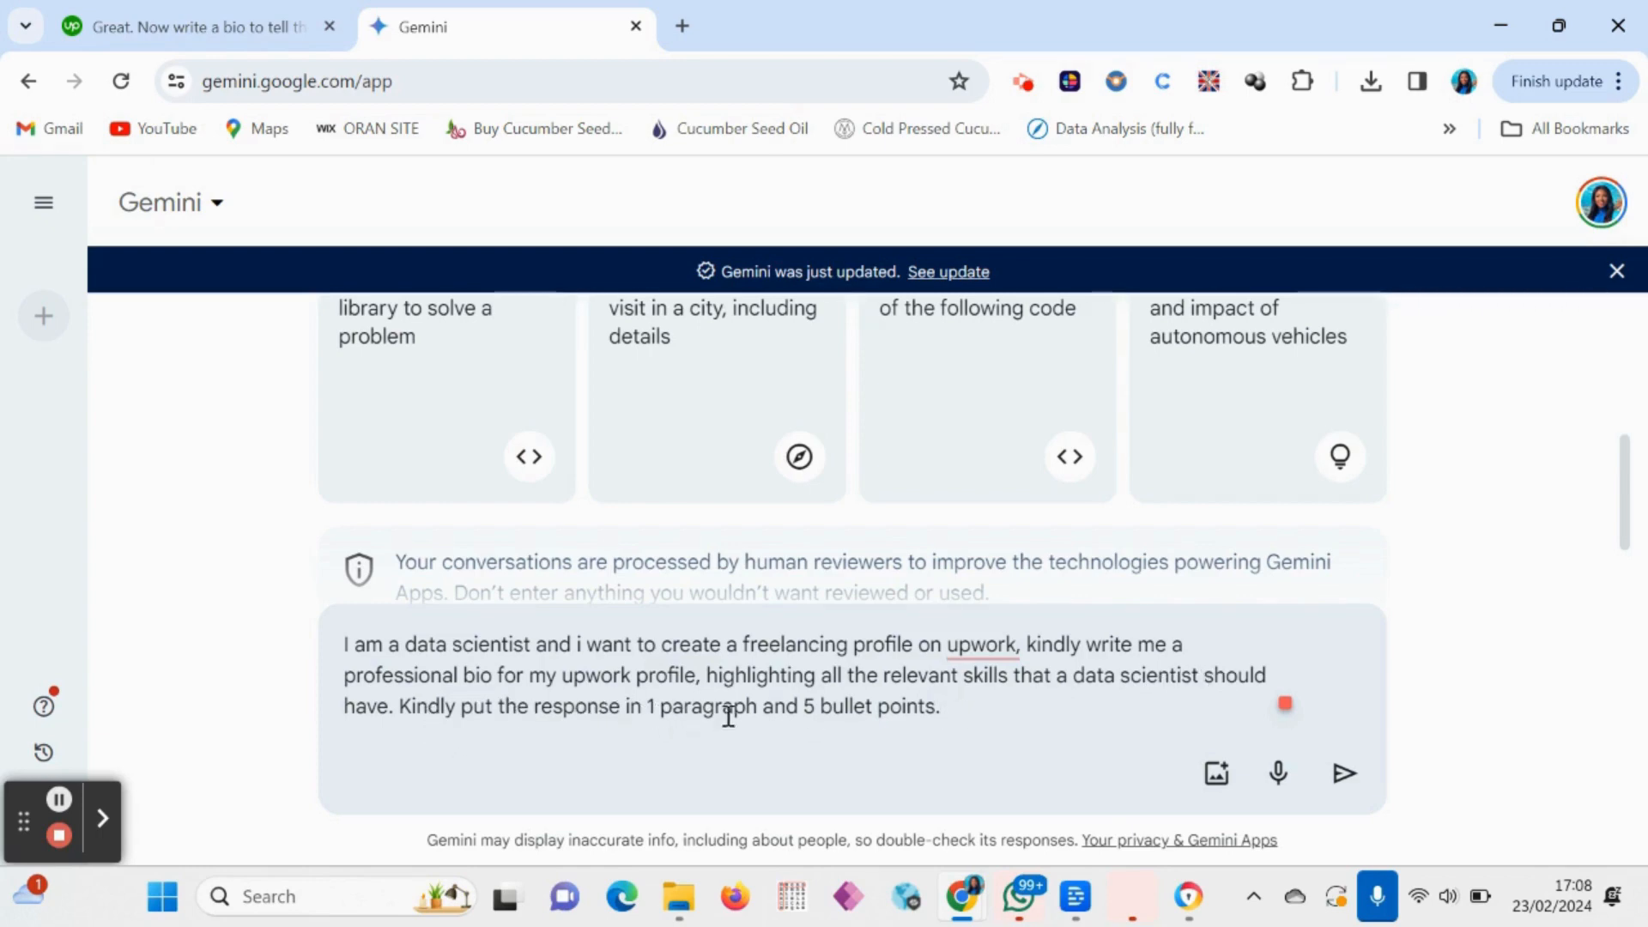
click(1343, 775)
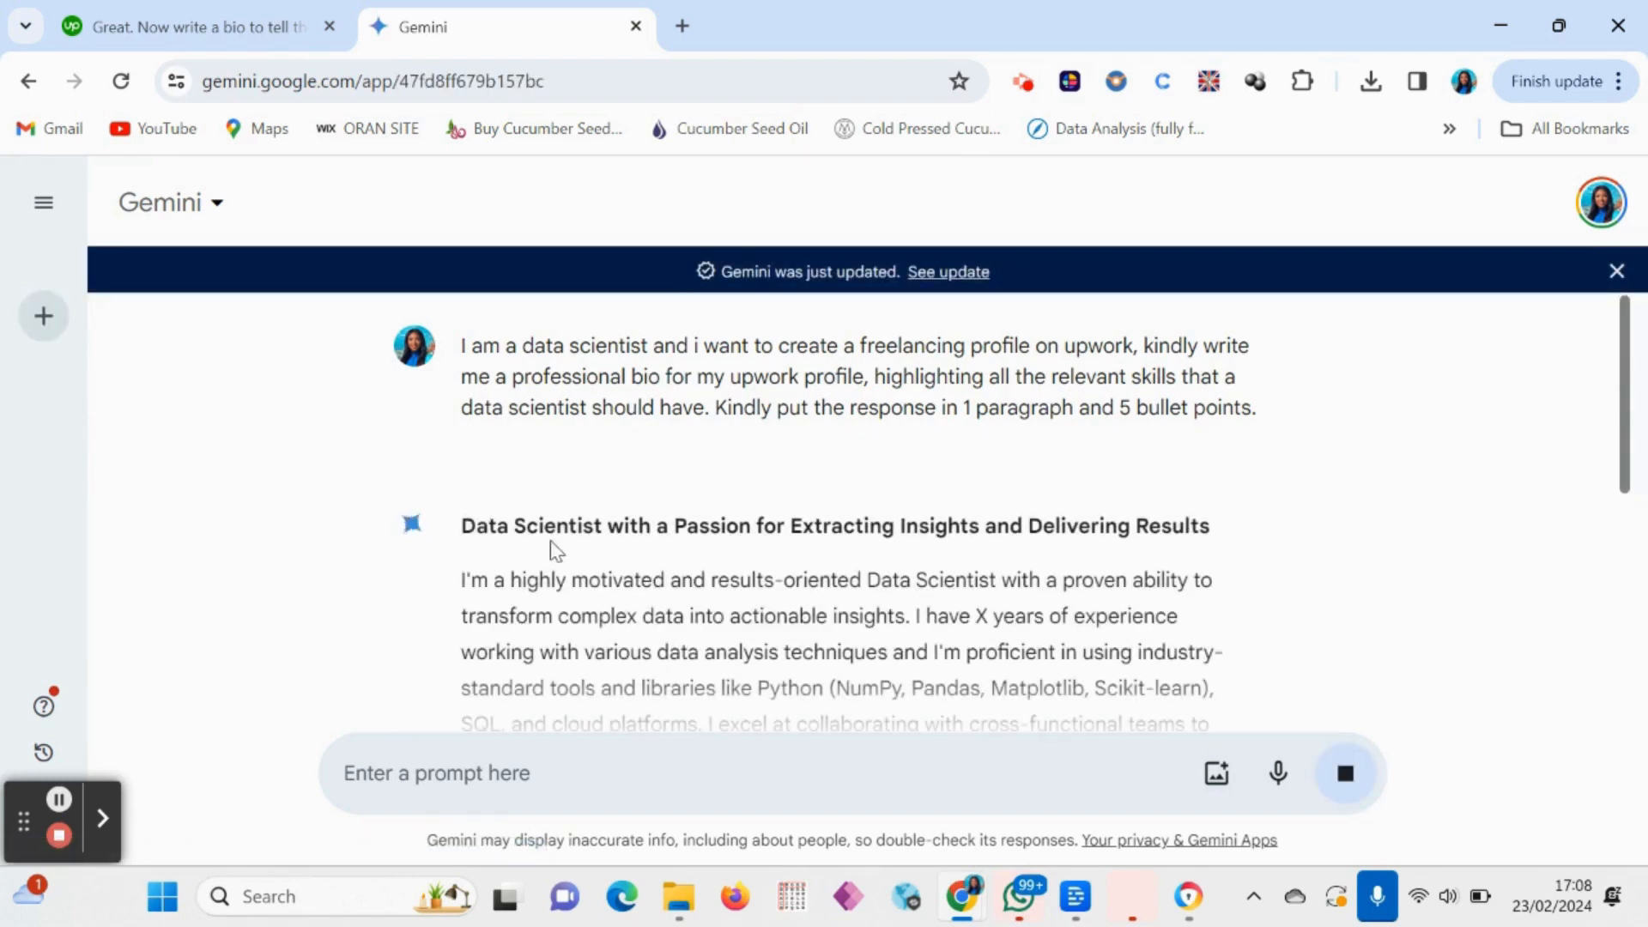
Review Gemini's generated bio and copy its heading together with the introductory paragraph
scroll(552, 545, down, 2)
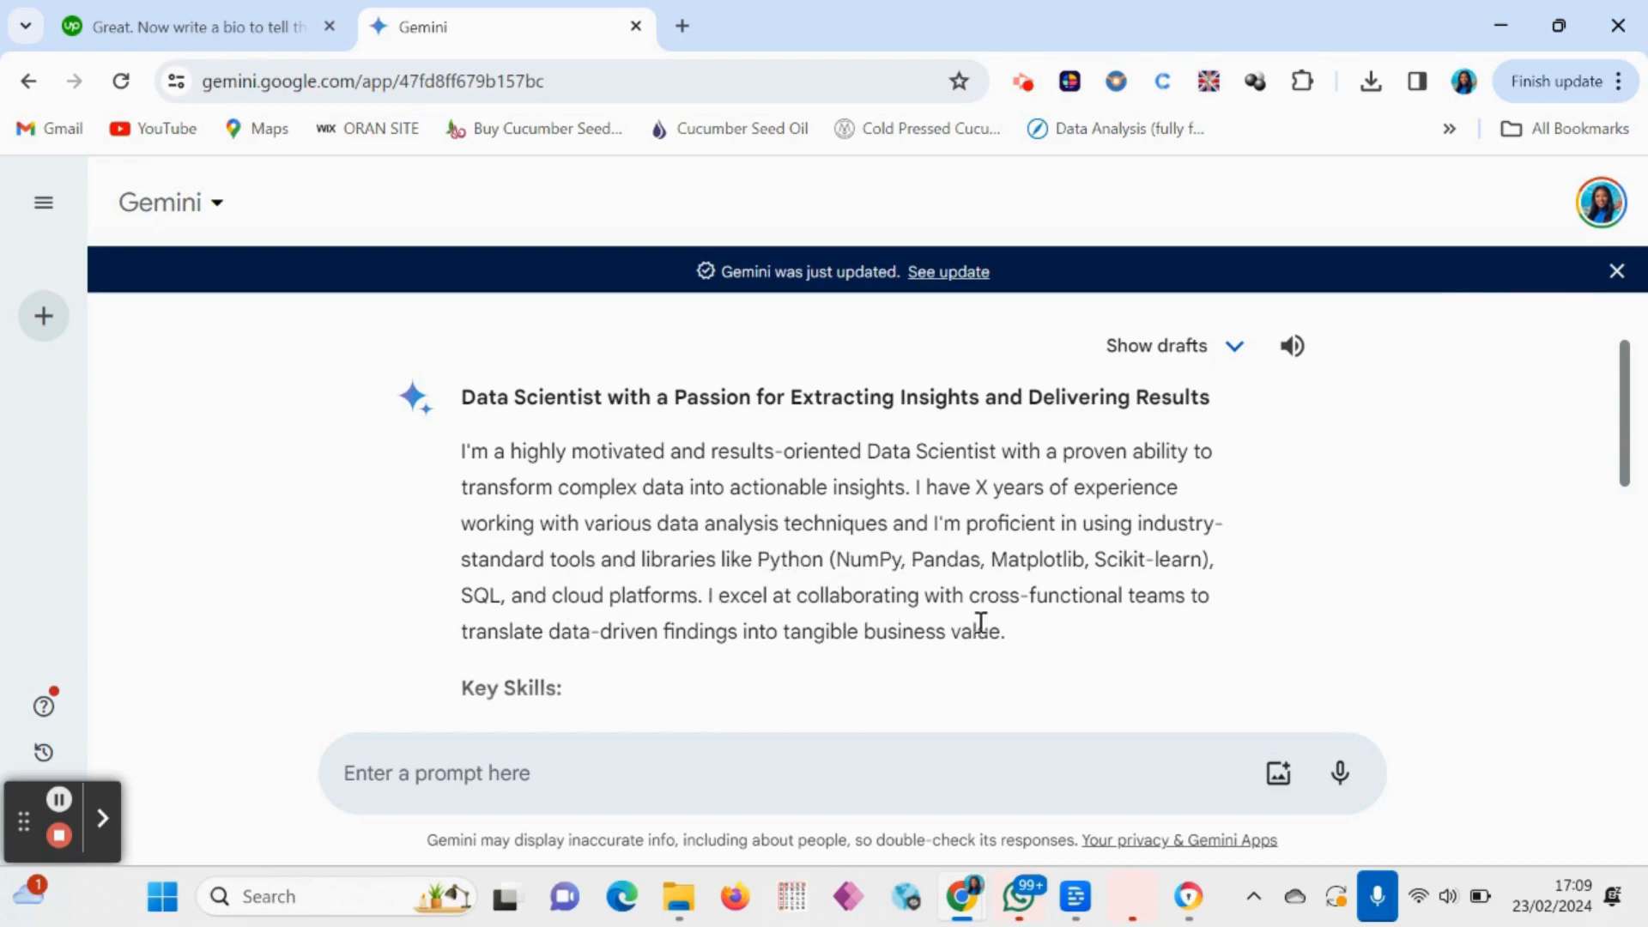
scroll(882, 591, down, 5)
scroll(884, 592, down, 2)
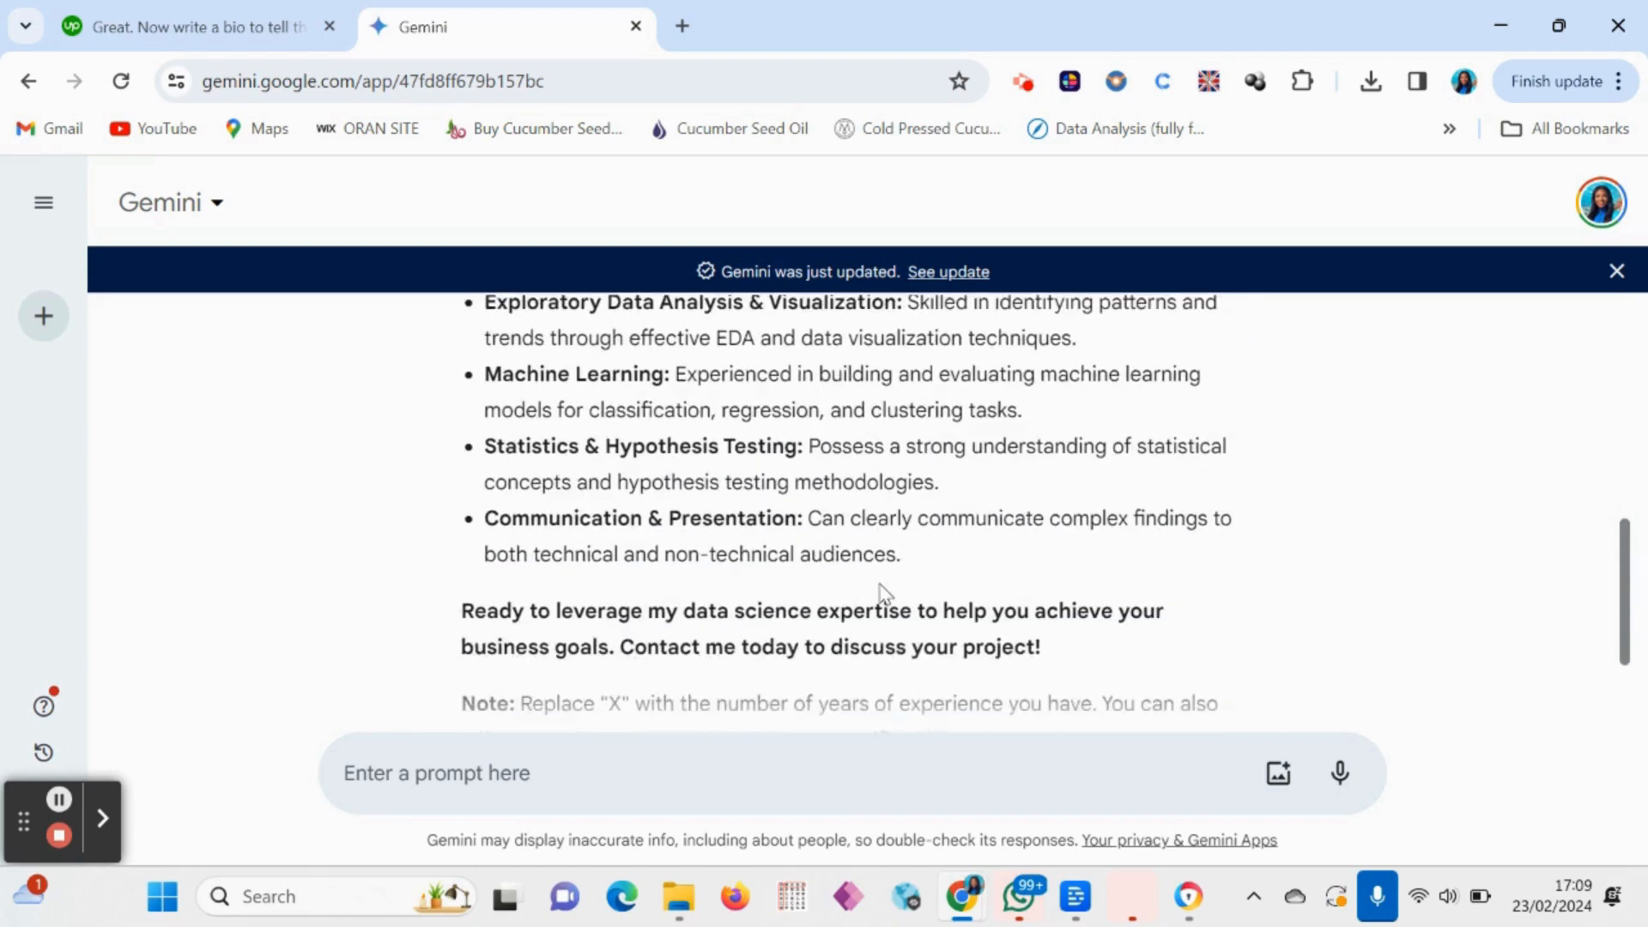
scroll(883, 591, up, 6)
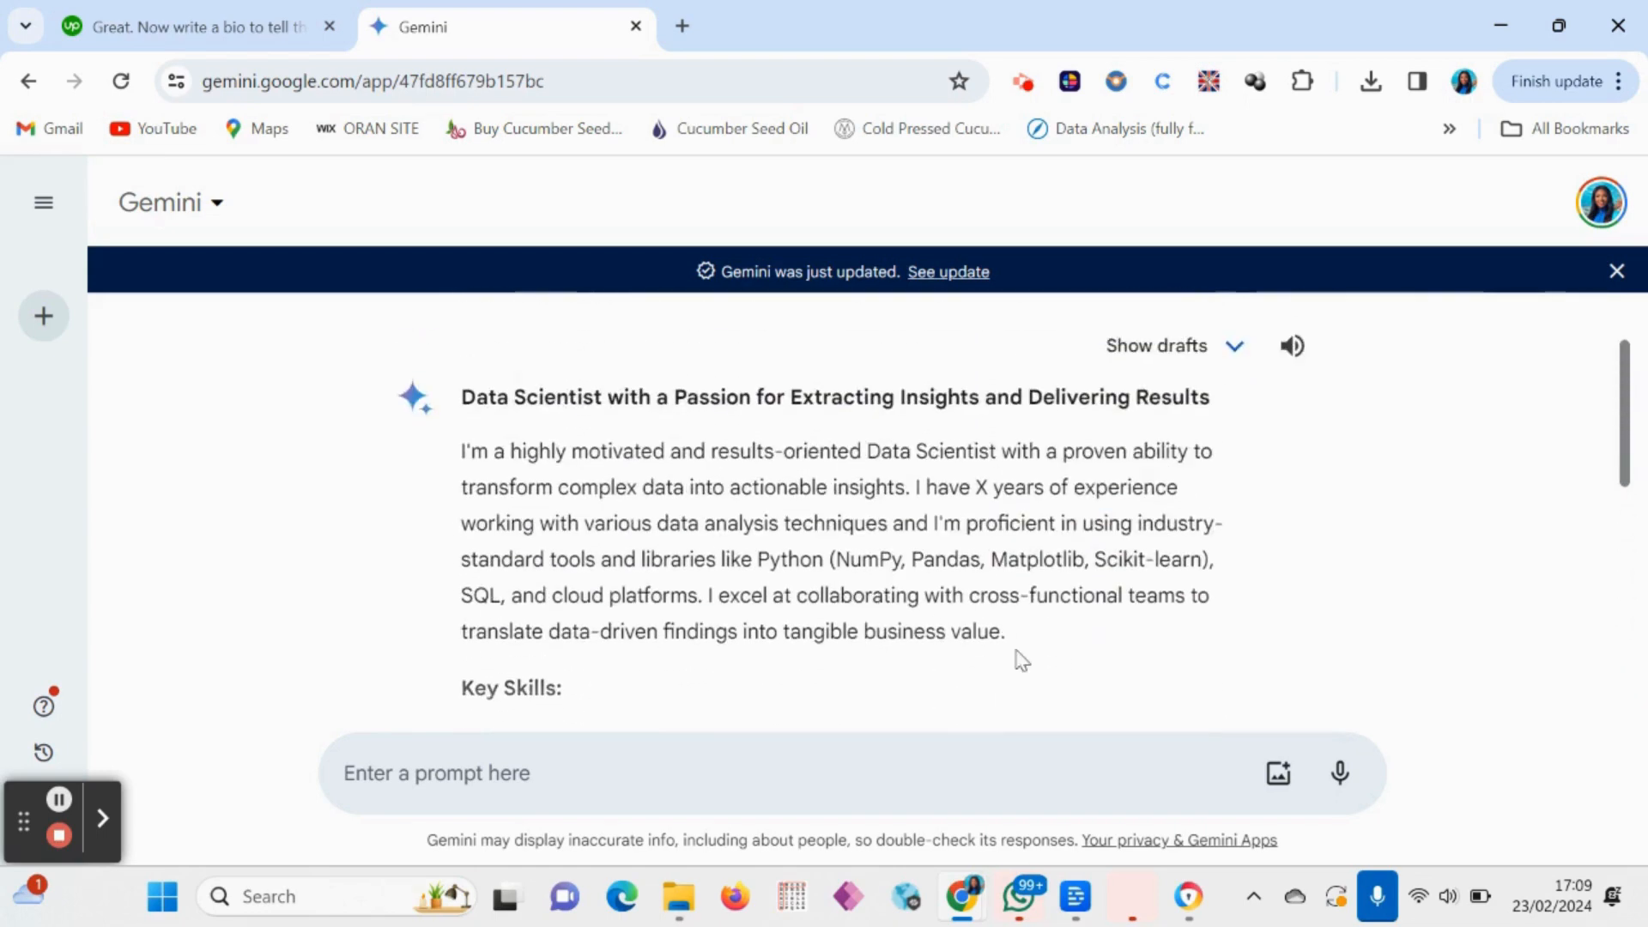
drag(1010, 640, 485, 451)
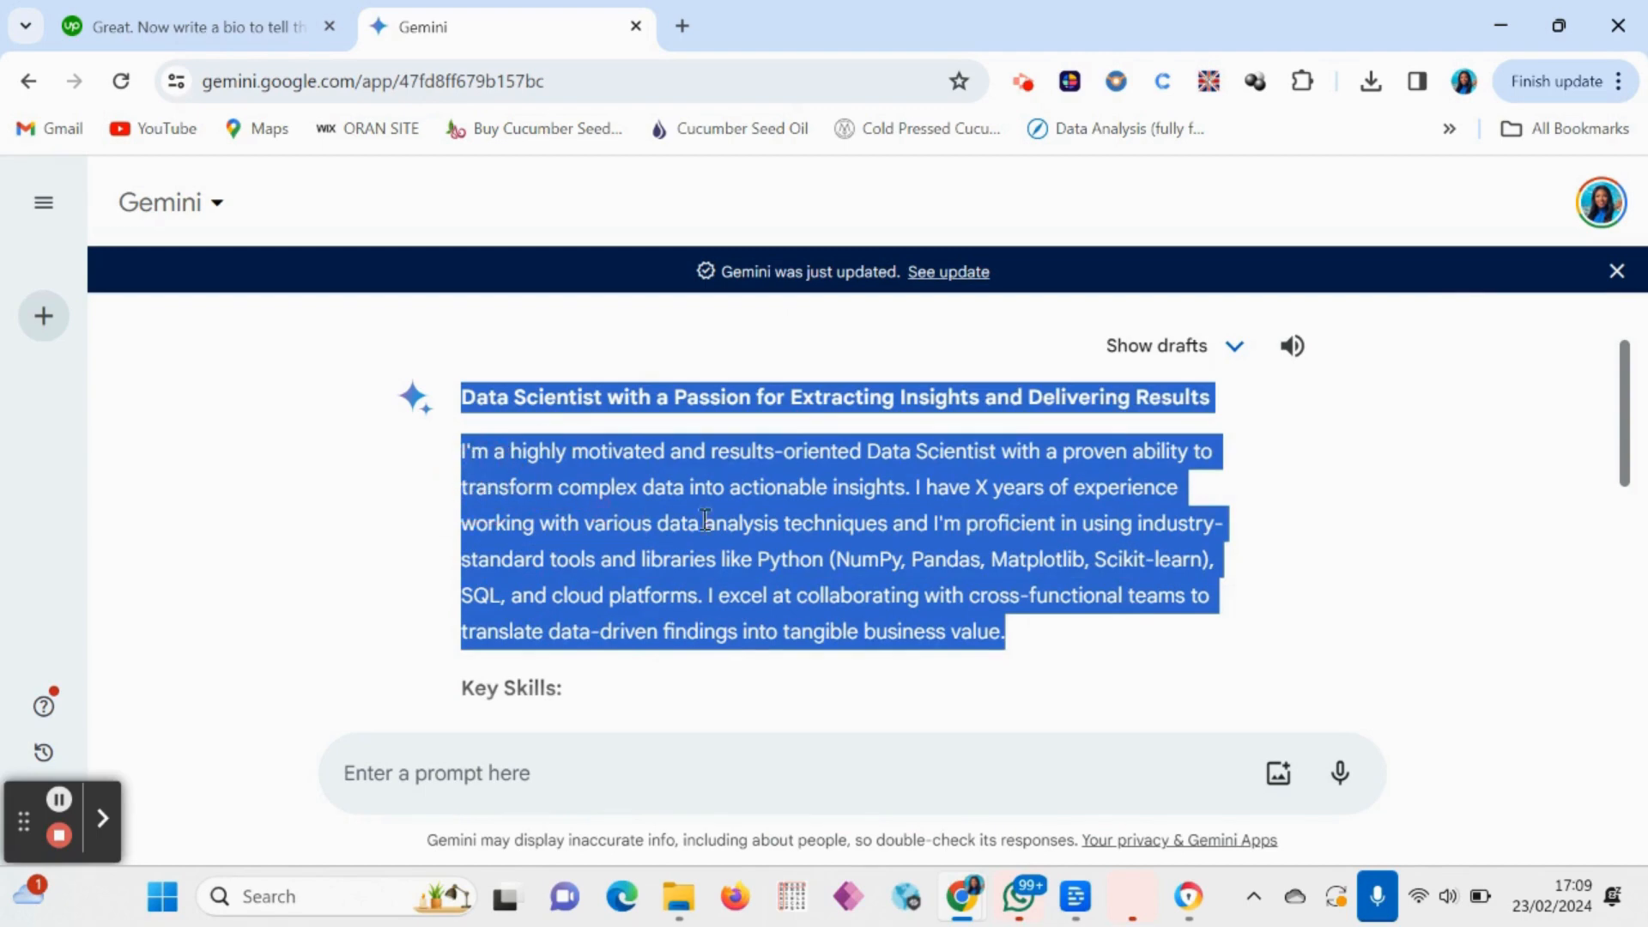
click(1215, 602)
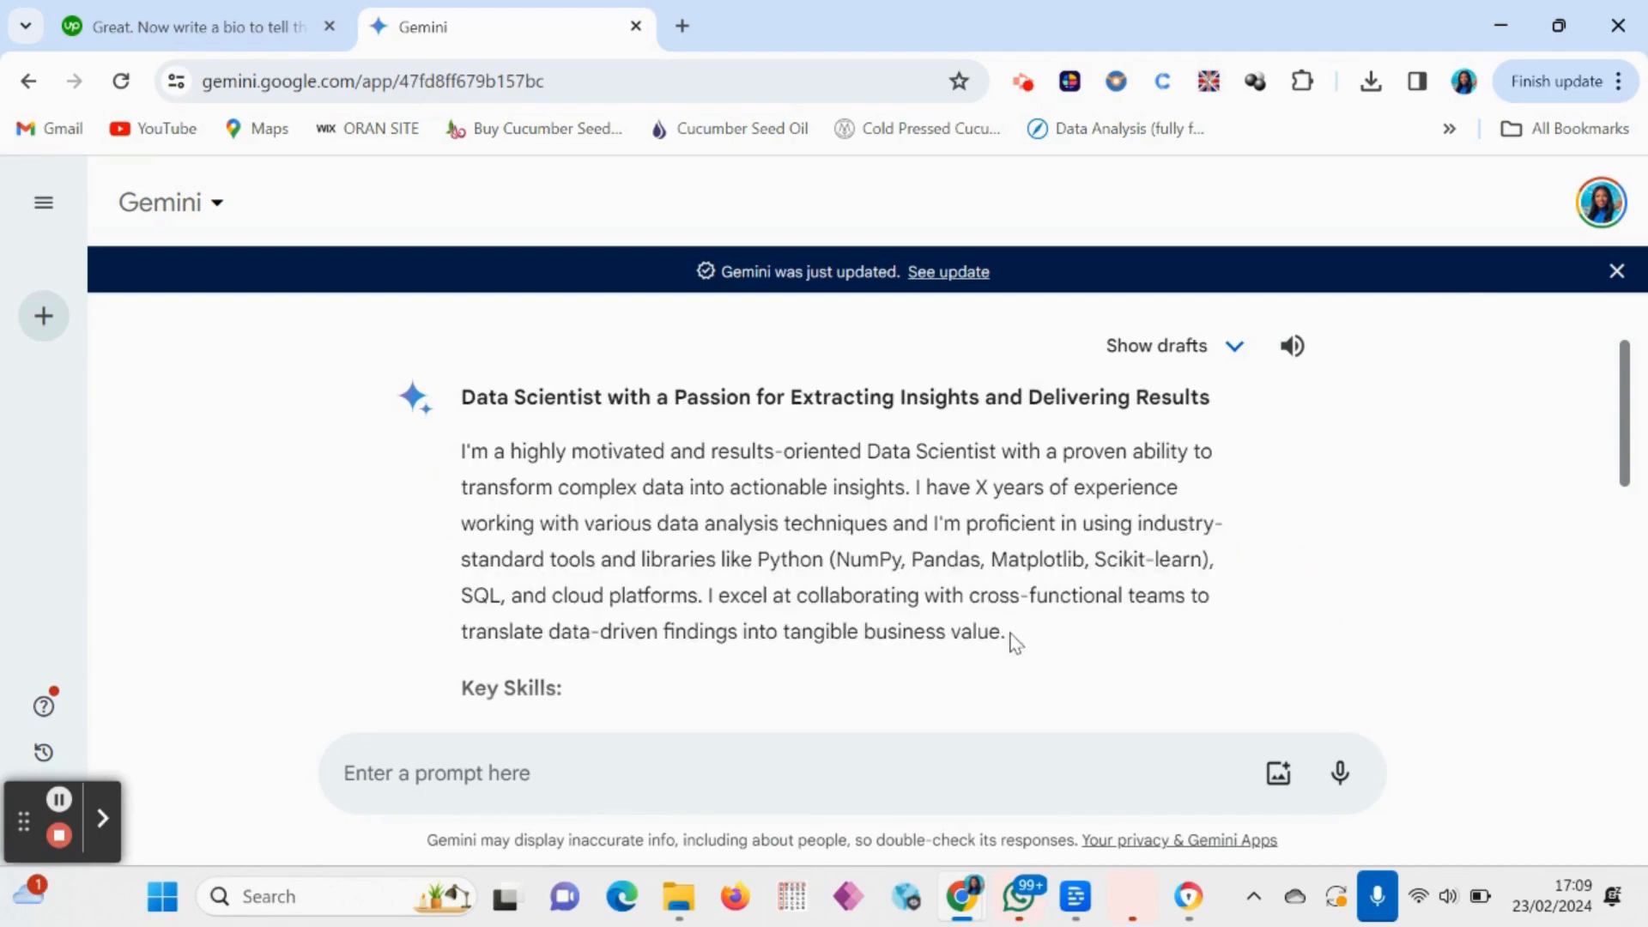
mouse_move(1010, 640)
mouse_down()
mouse_move(755, 626)
mouse_move(471, 533)
mouse_move(460, 464)
mouse_move(688, 515)
mouse_move(1021, 654)
mouse_up()
click(524, 480)
right_click(899, 573)
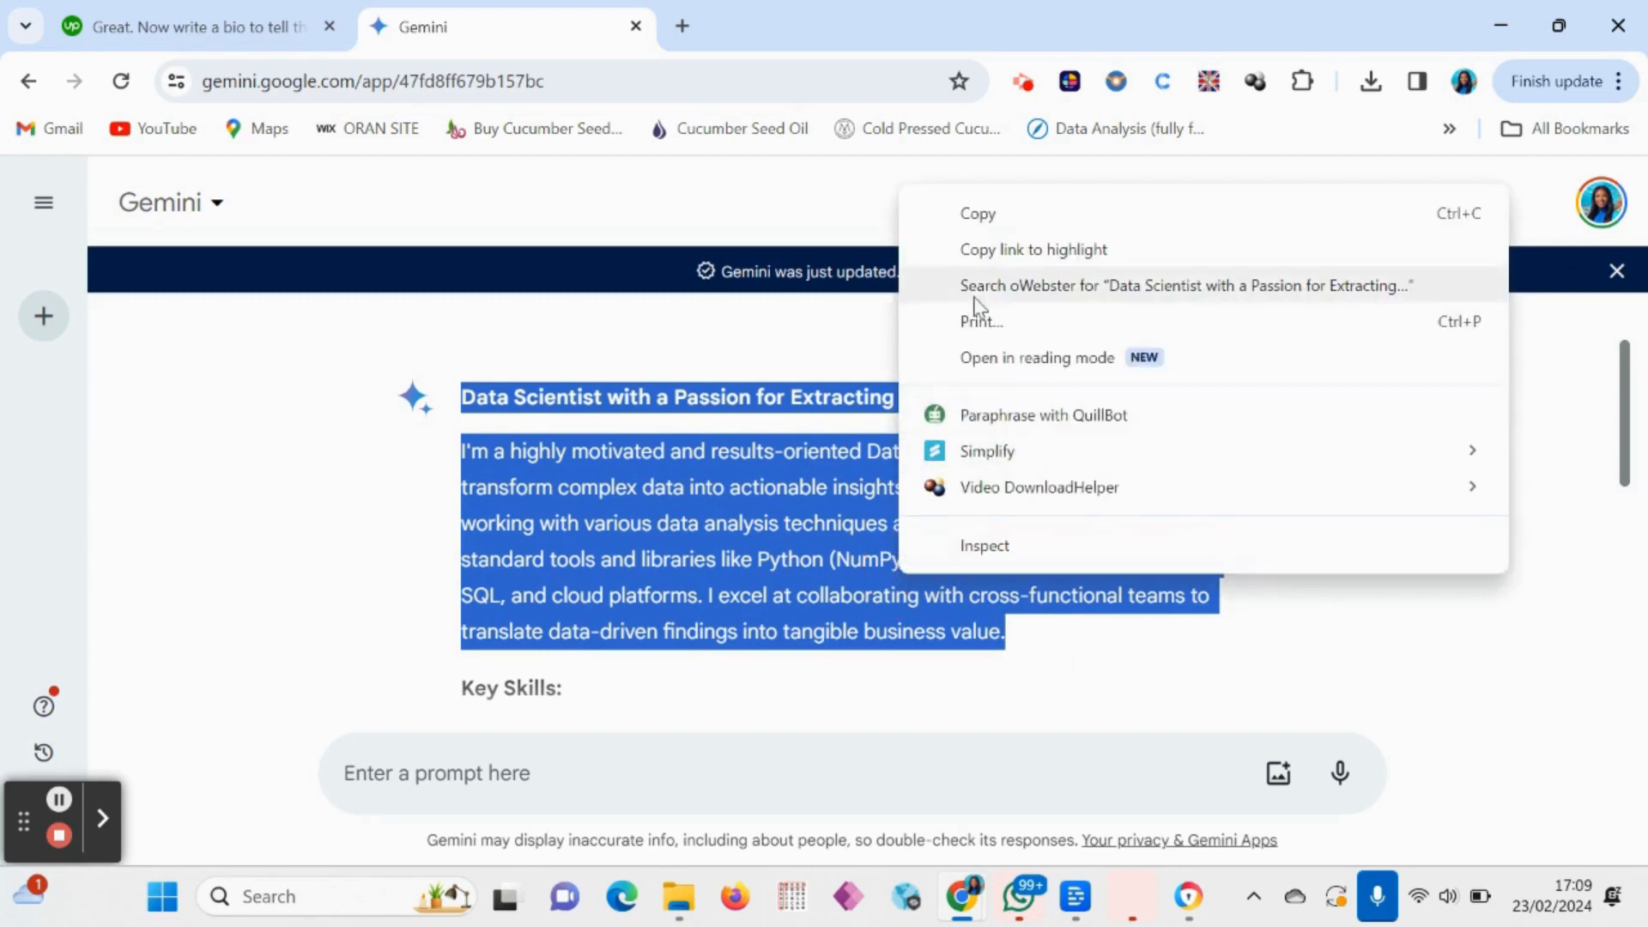
click(991, 222)
Switch back to Upwork, paste the copied text into the bio and delete its heading line
click(189, 39)
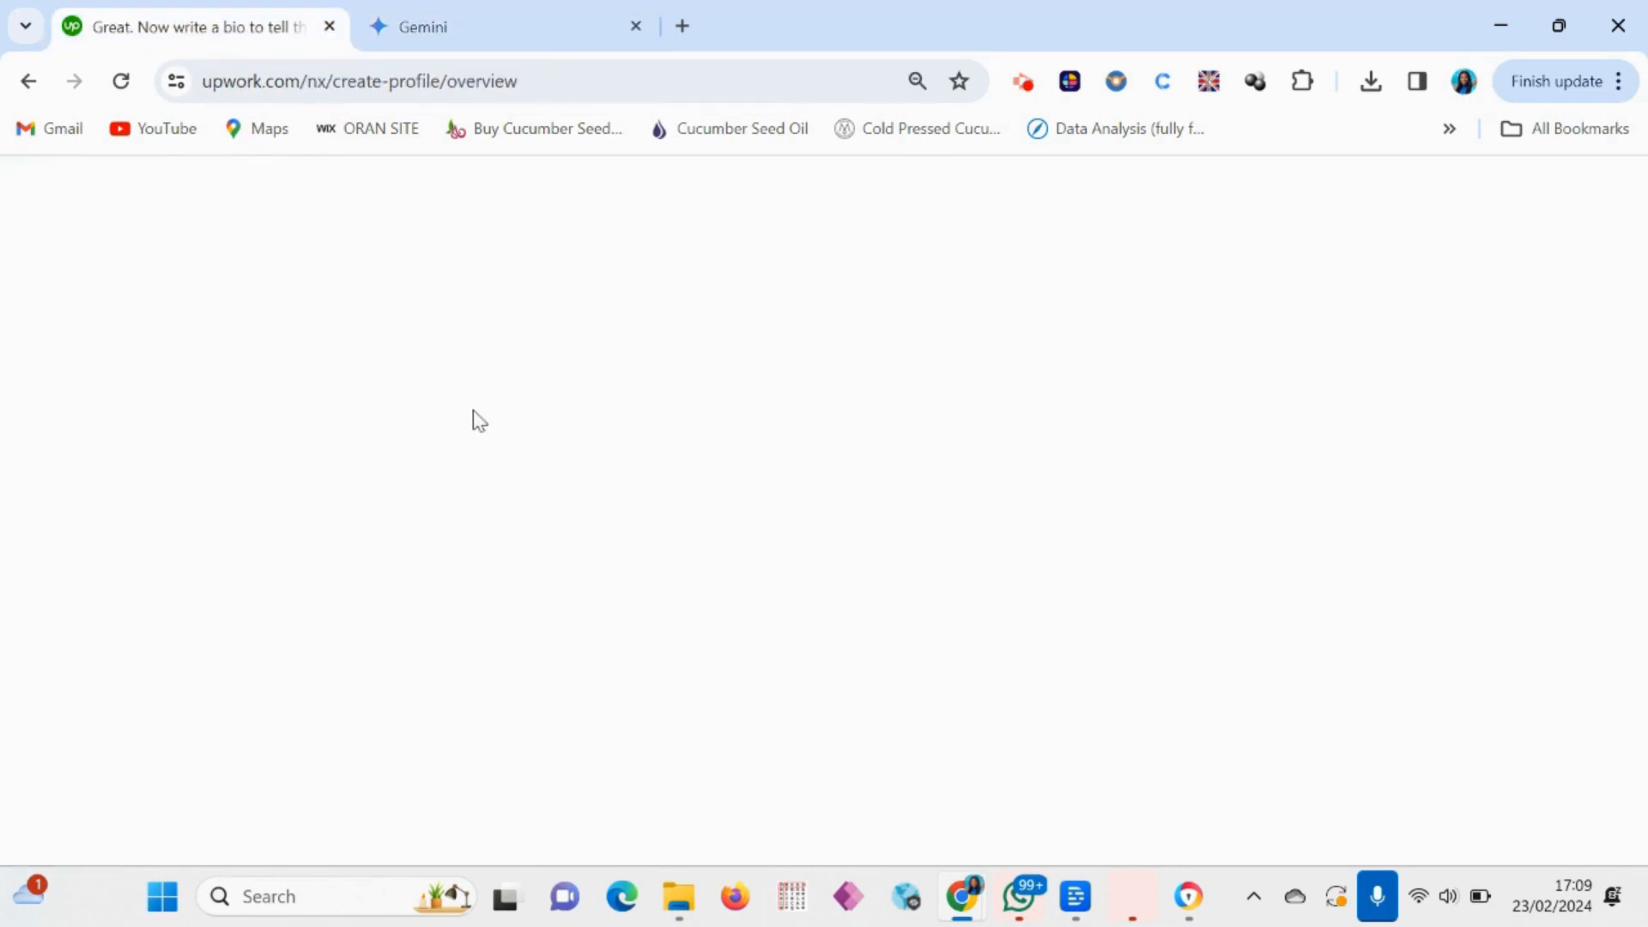
click(529, 595)
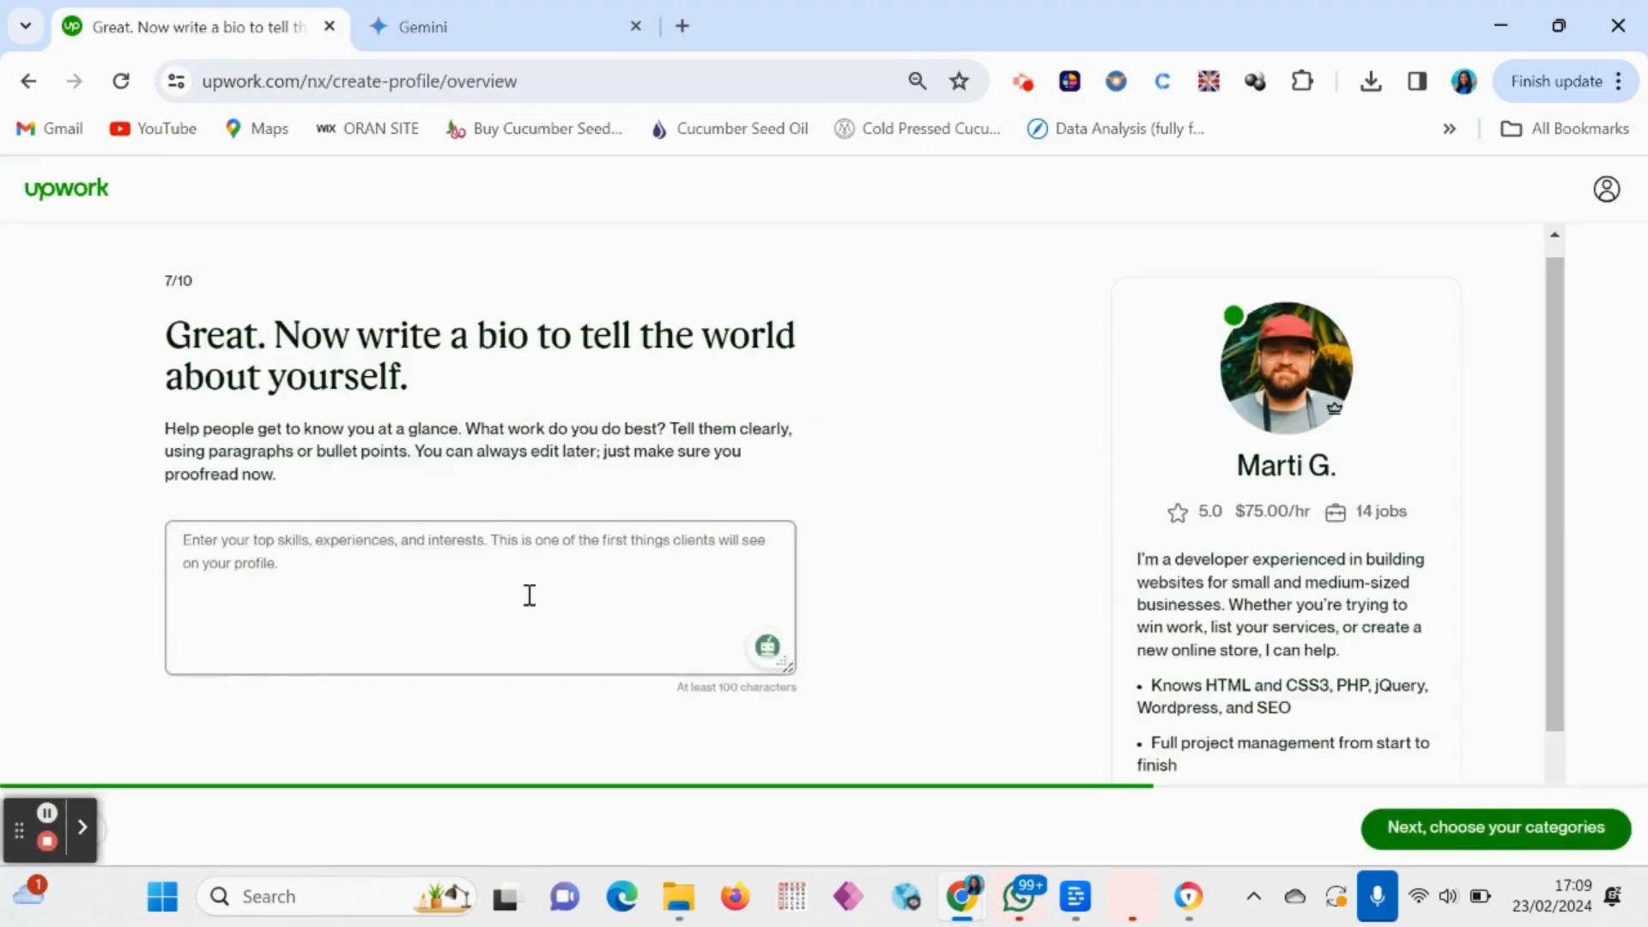
key(ctrl+v)
drag(661, 533, 148, 556)
key(BackSpace)
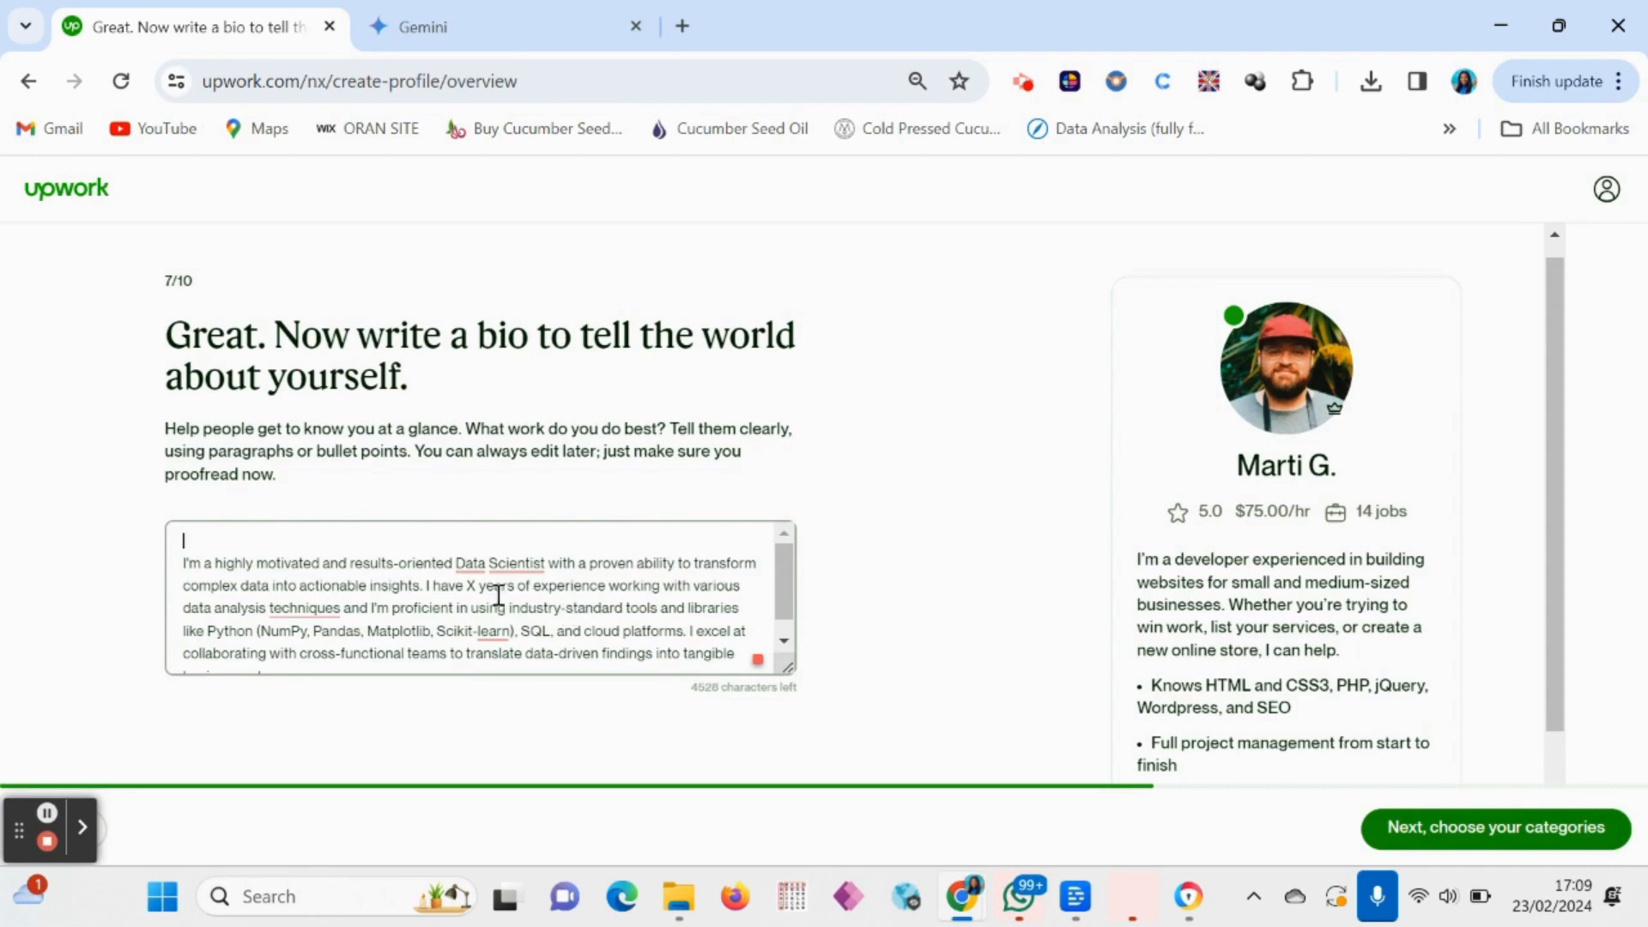
Replace the "X" years of experience placeholder in the bio with 8 and remove the blank line above the paragraph
click(470, 587)
key(Delete)
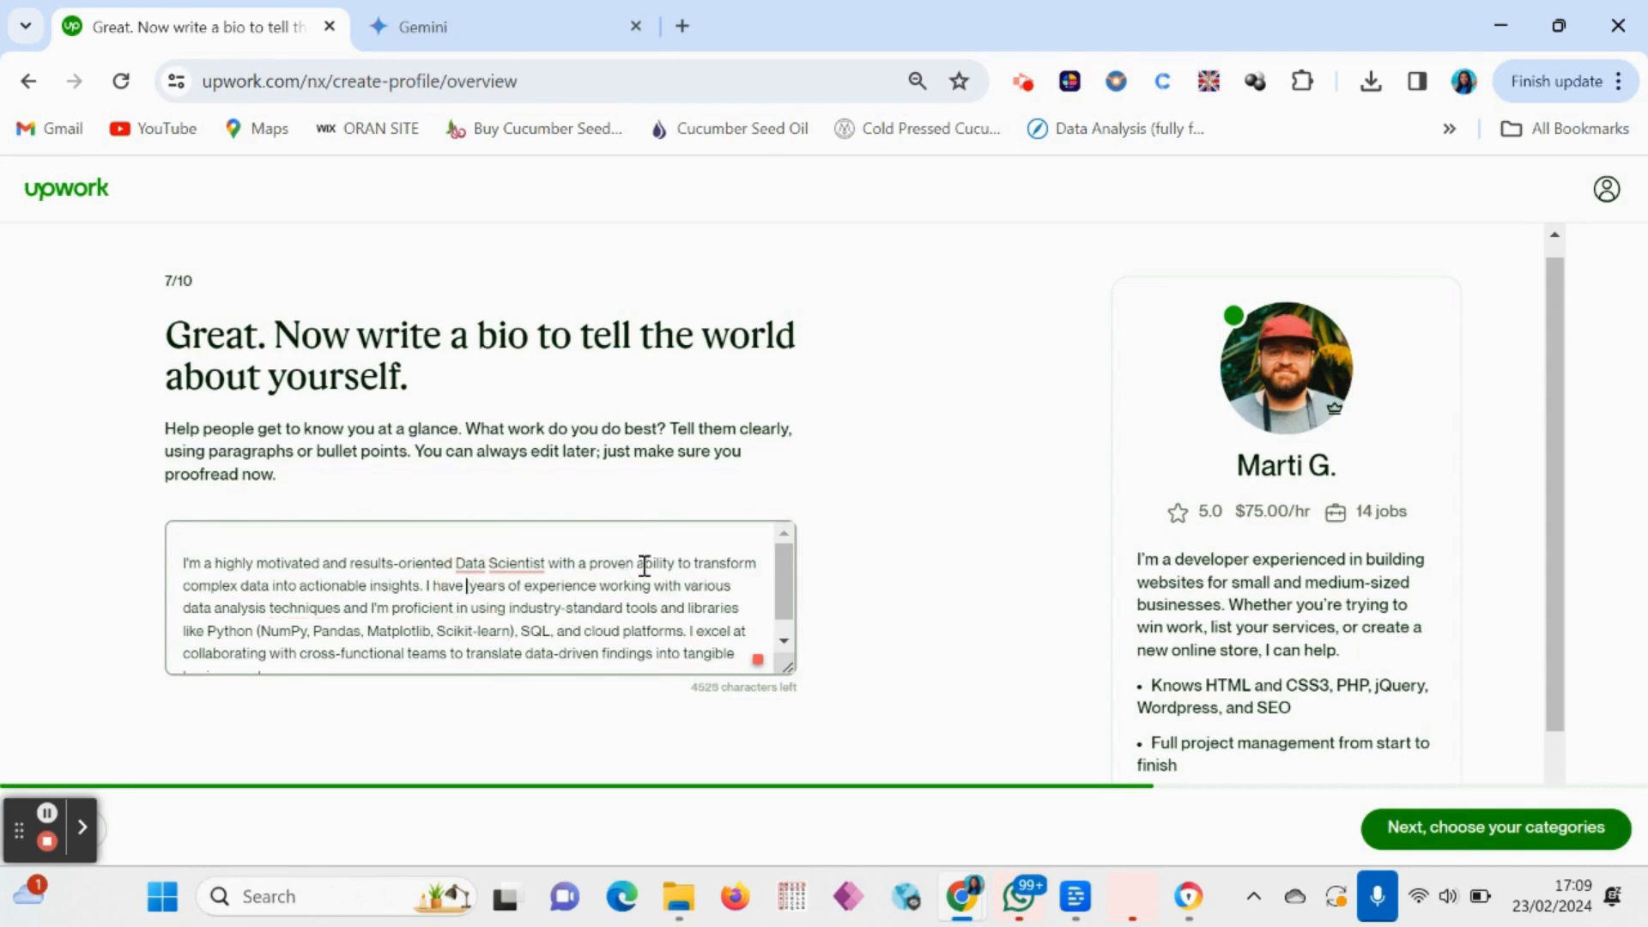
text(8)
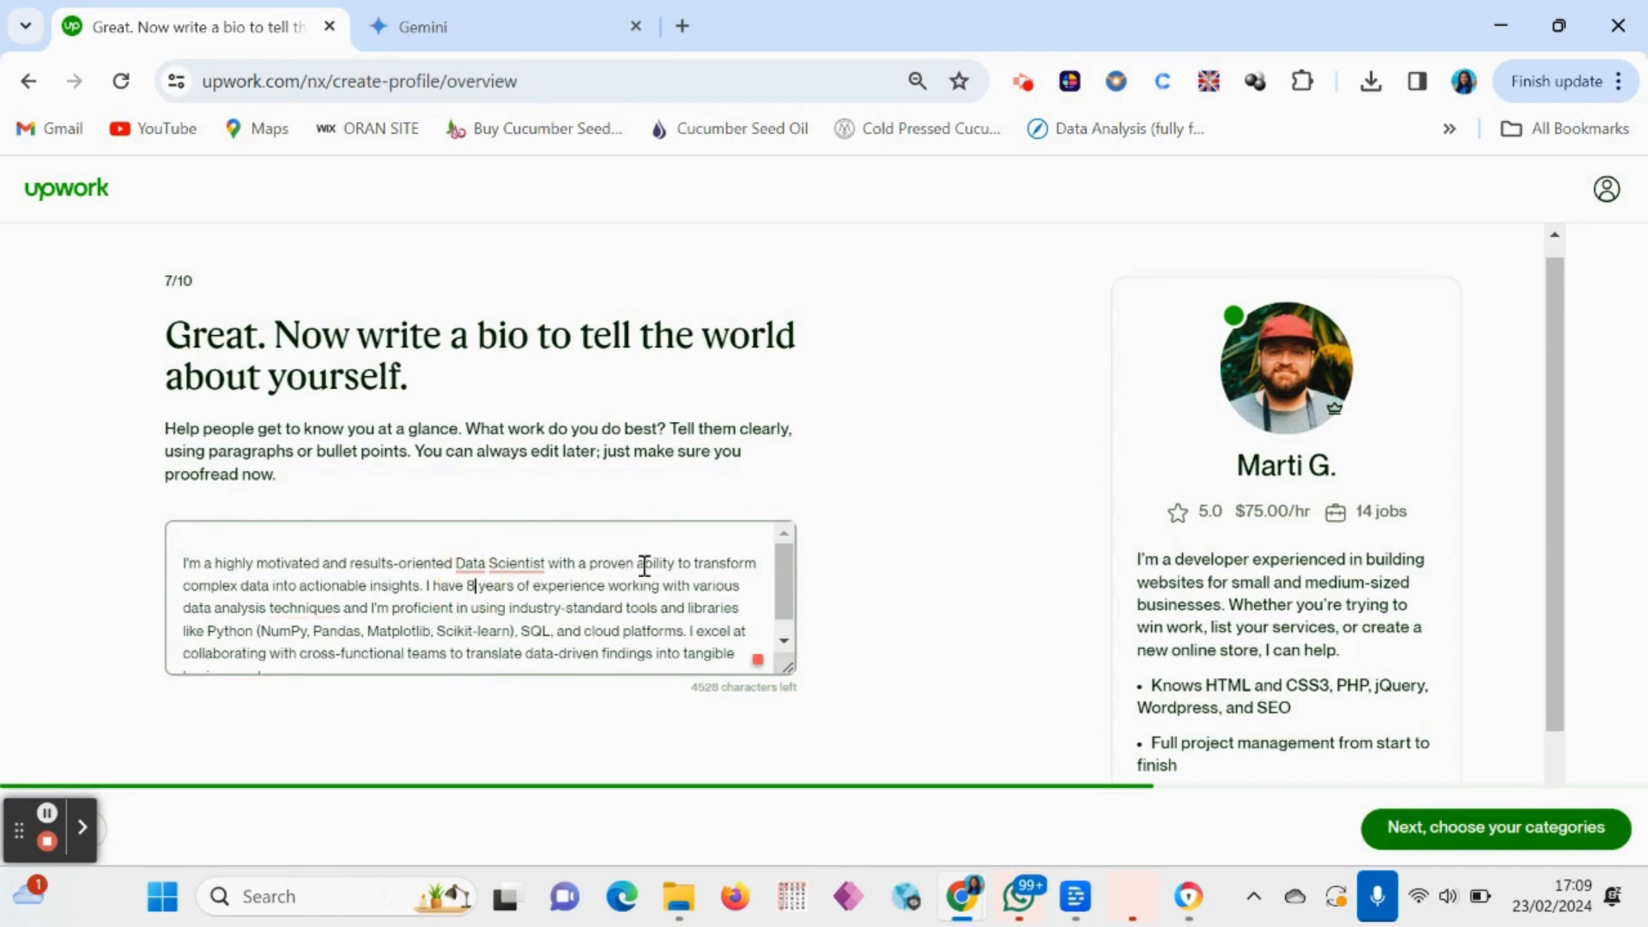
click(184, 565)
key(BackSpace)
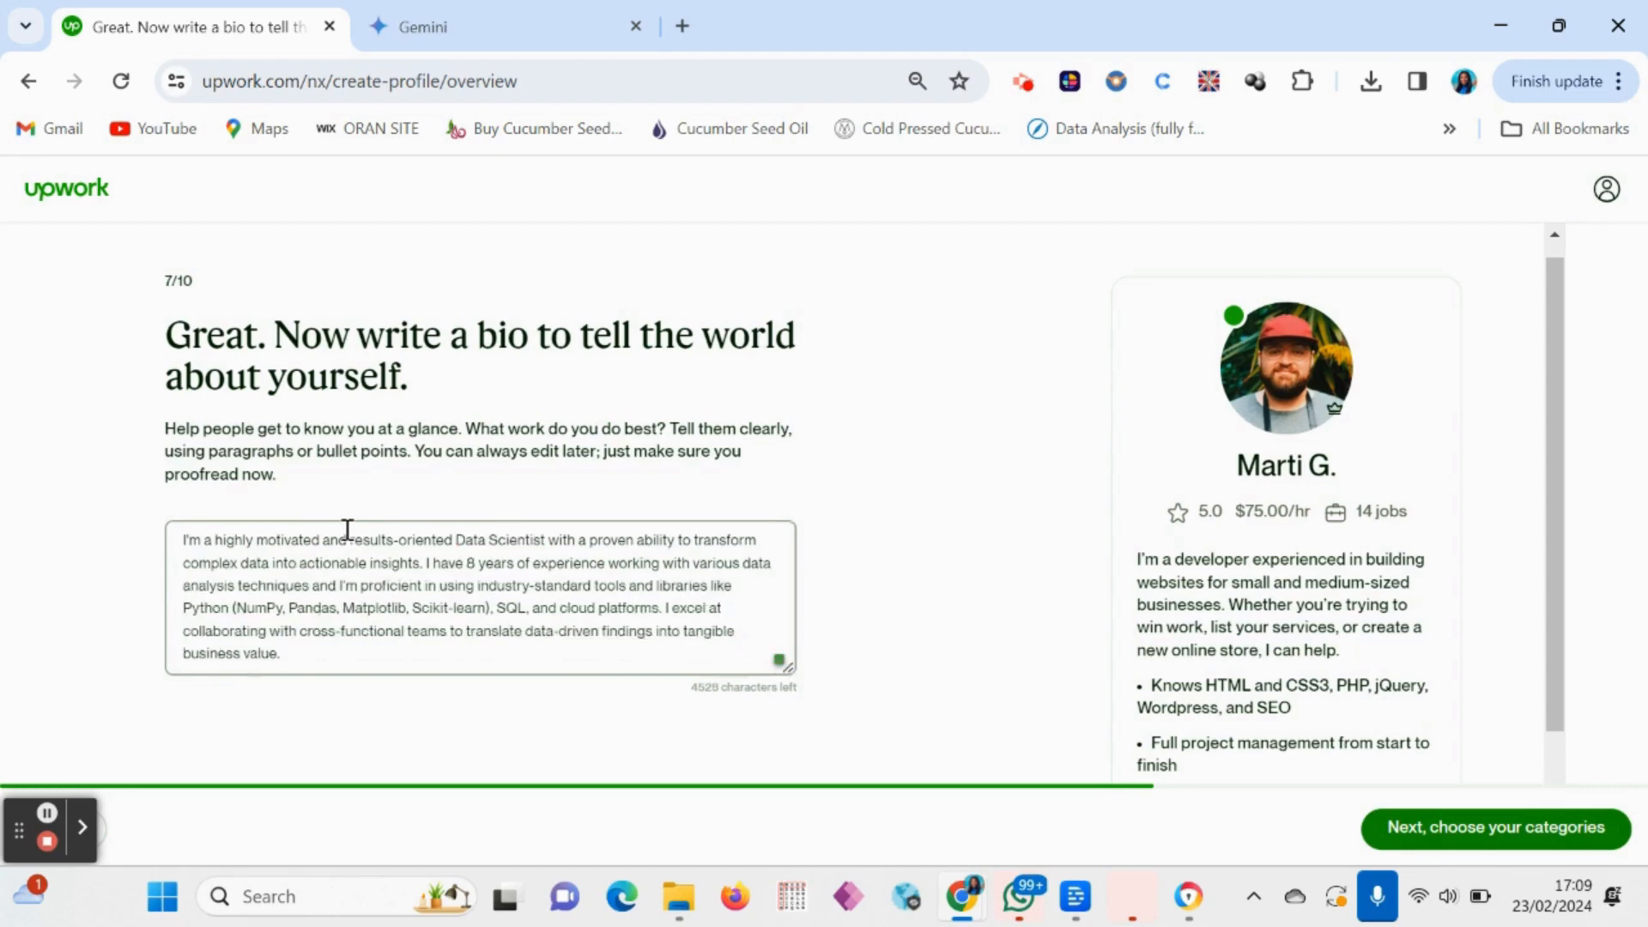
Start a new line below the bio paragraph and copy the five Key Skills bullet points from the Gemini response
click(335, 653)
key(Return)
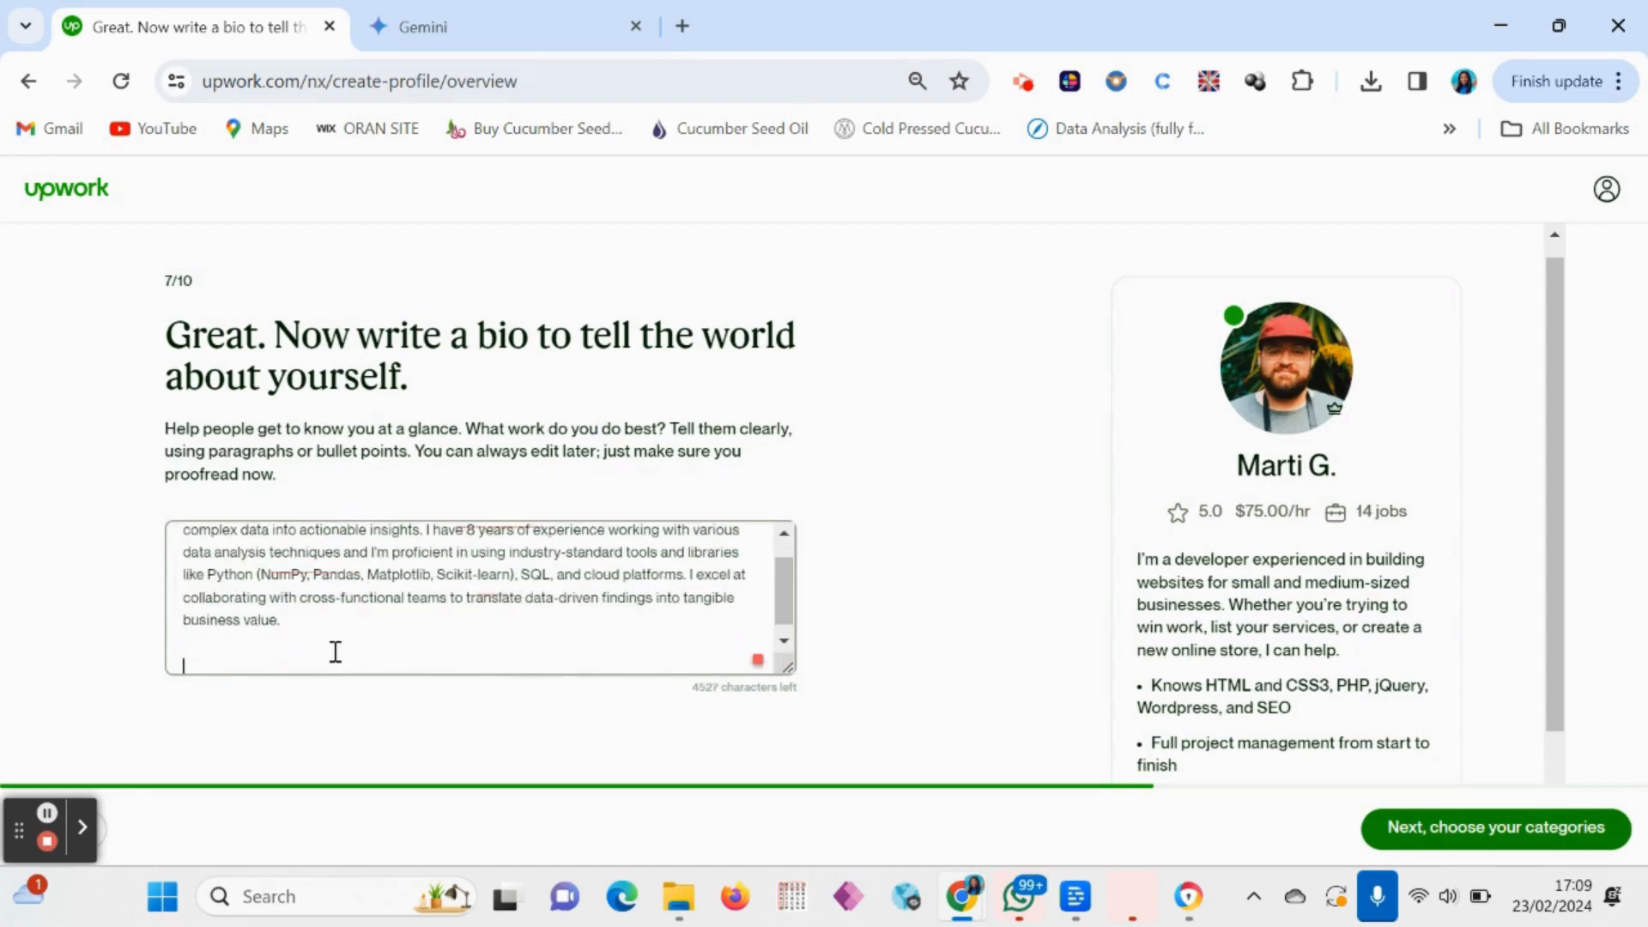
click(443, 22)
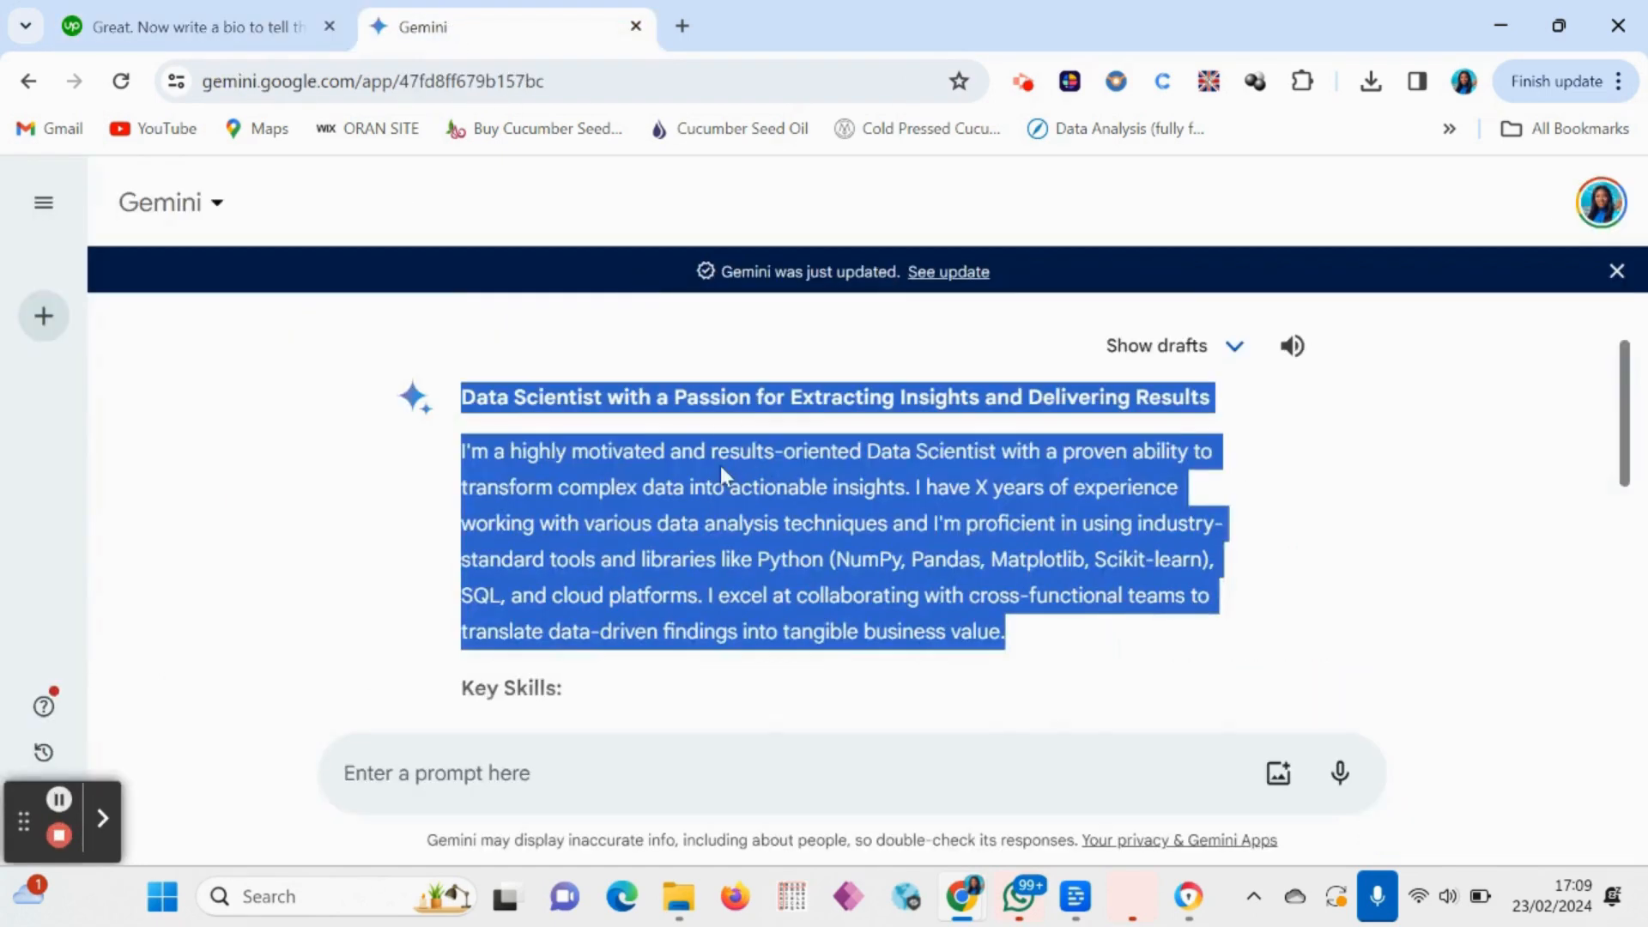
scroll(721, 477, down, 3)
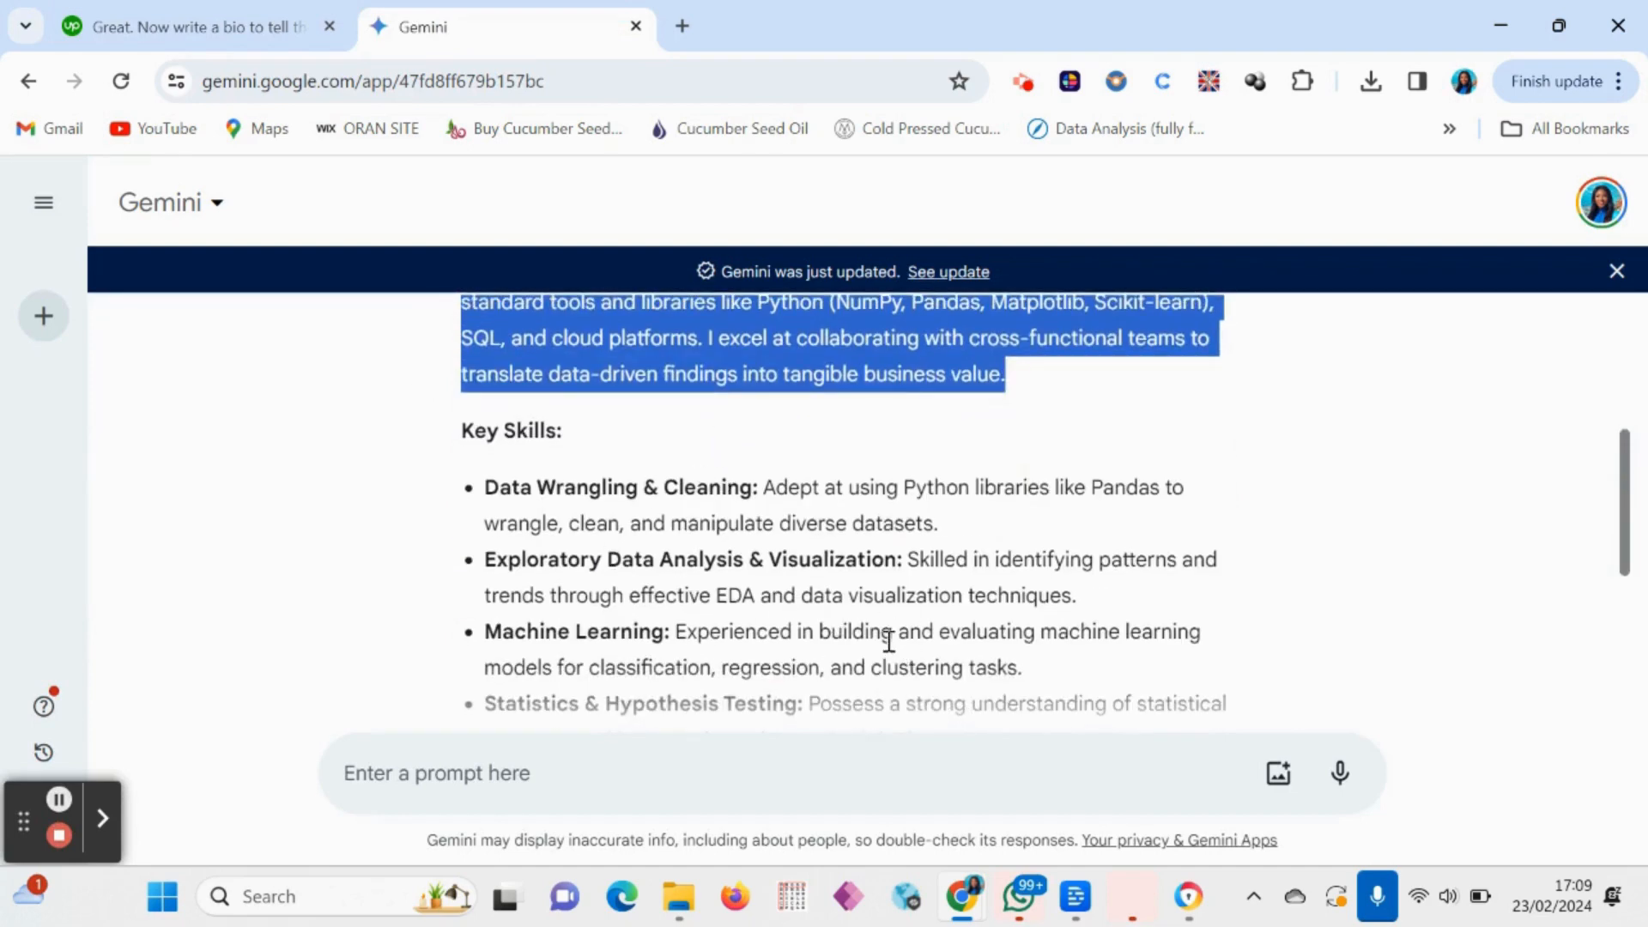
scroll(1054, 676, down, 2)
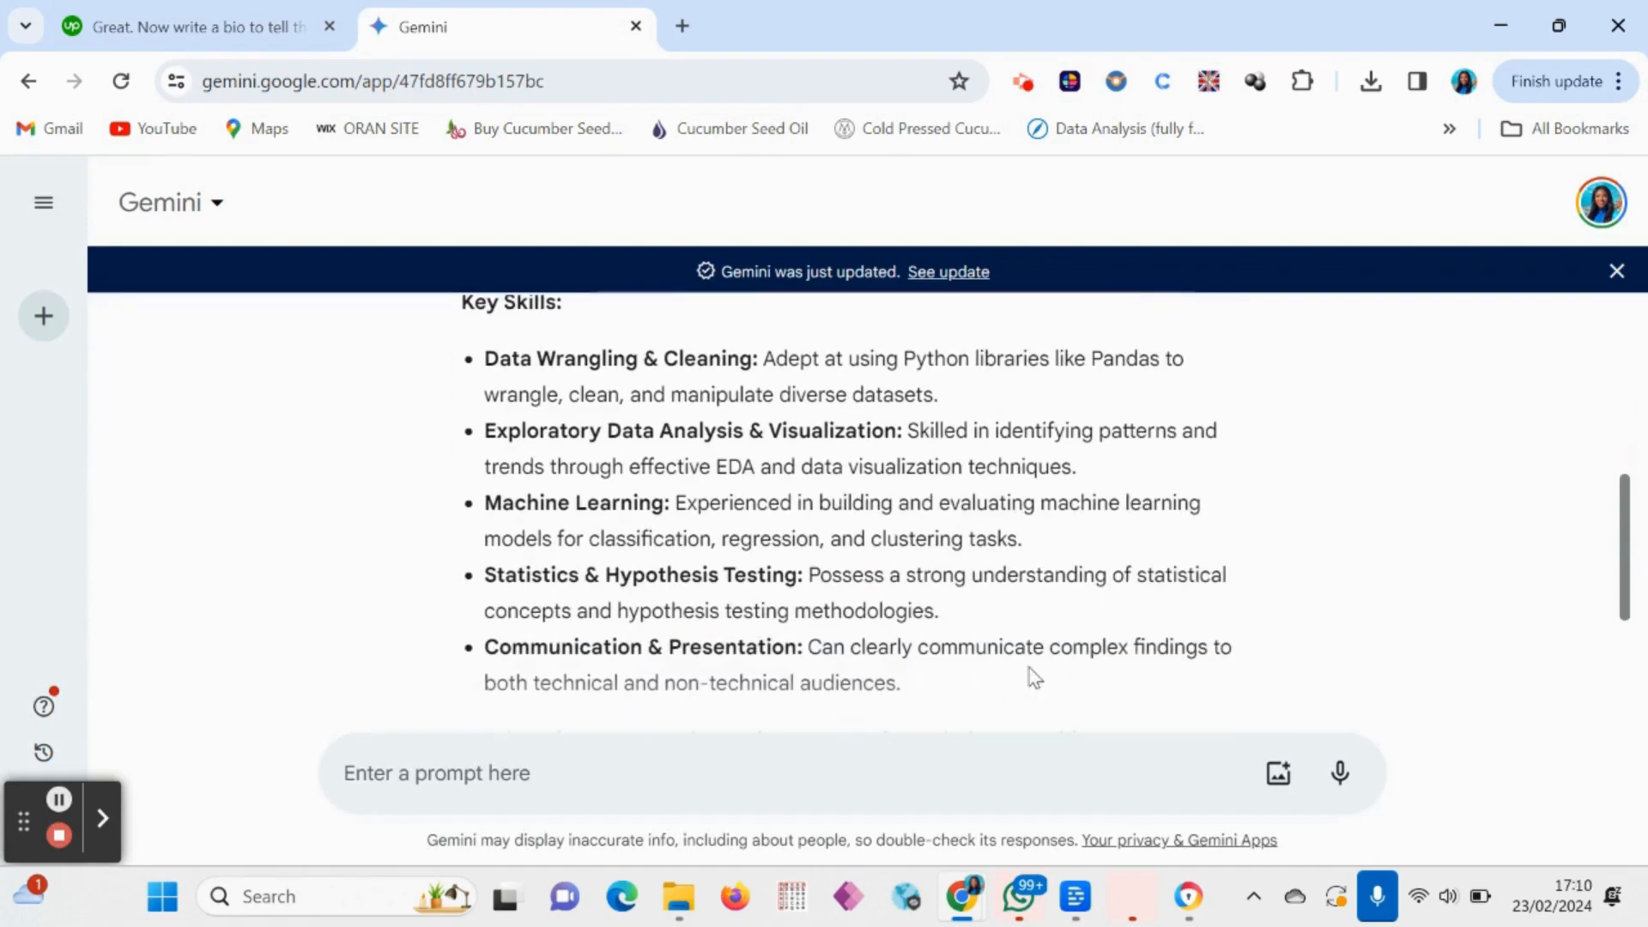
drag(908, 692, 483, 357)
right_click(536, 396)
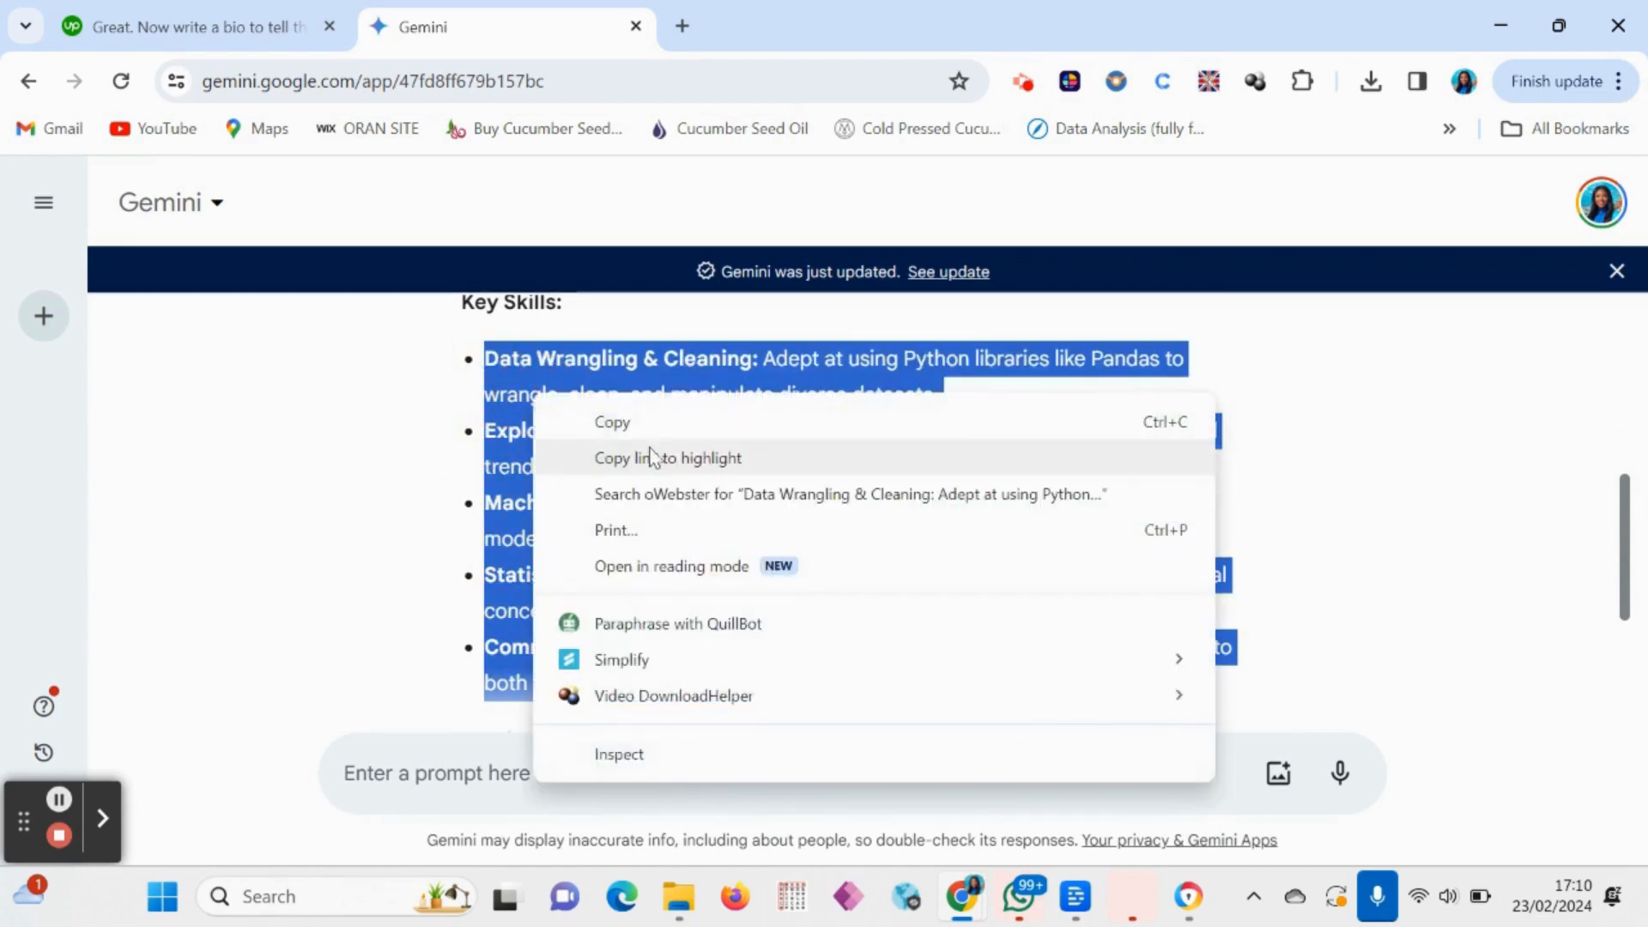
click(629, 422)
Paste the copied key skills below the introductory paragraph of the Upwork bio and check the full text
click(268, 41)
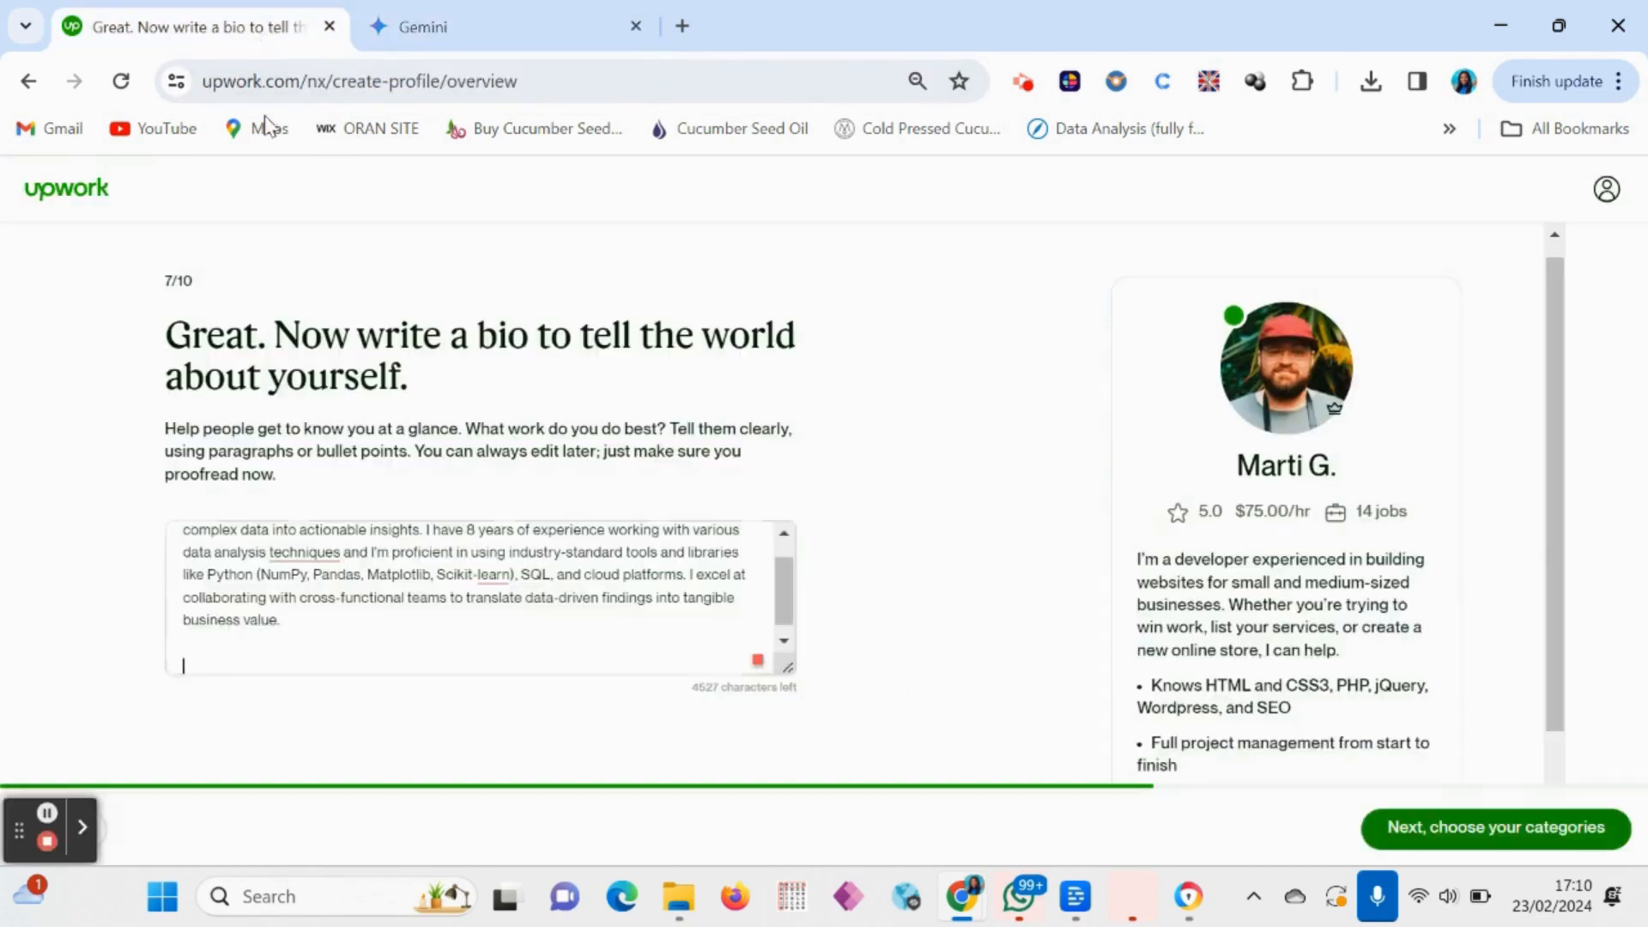
key(ctrl+v)
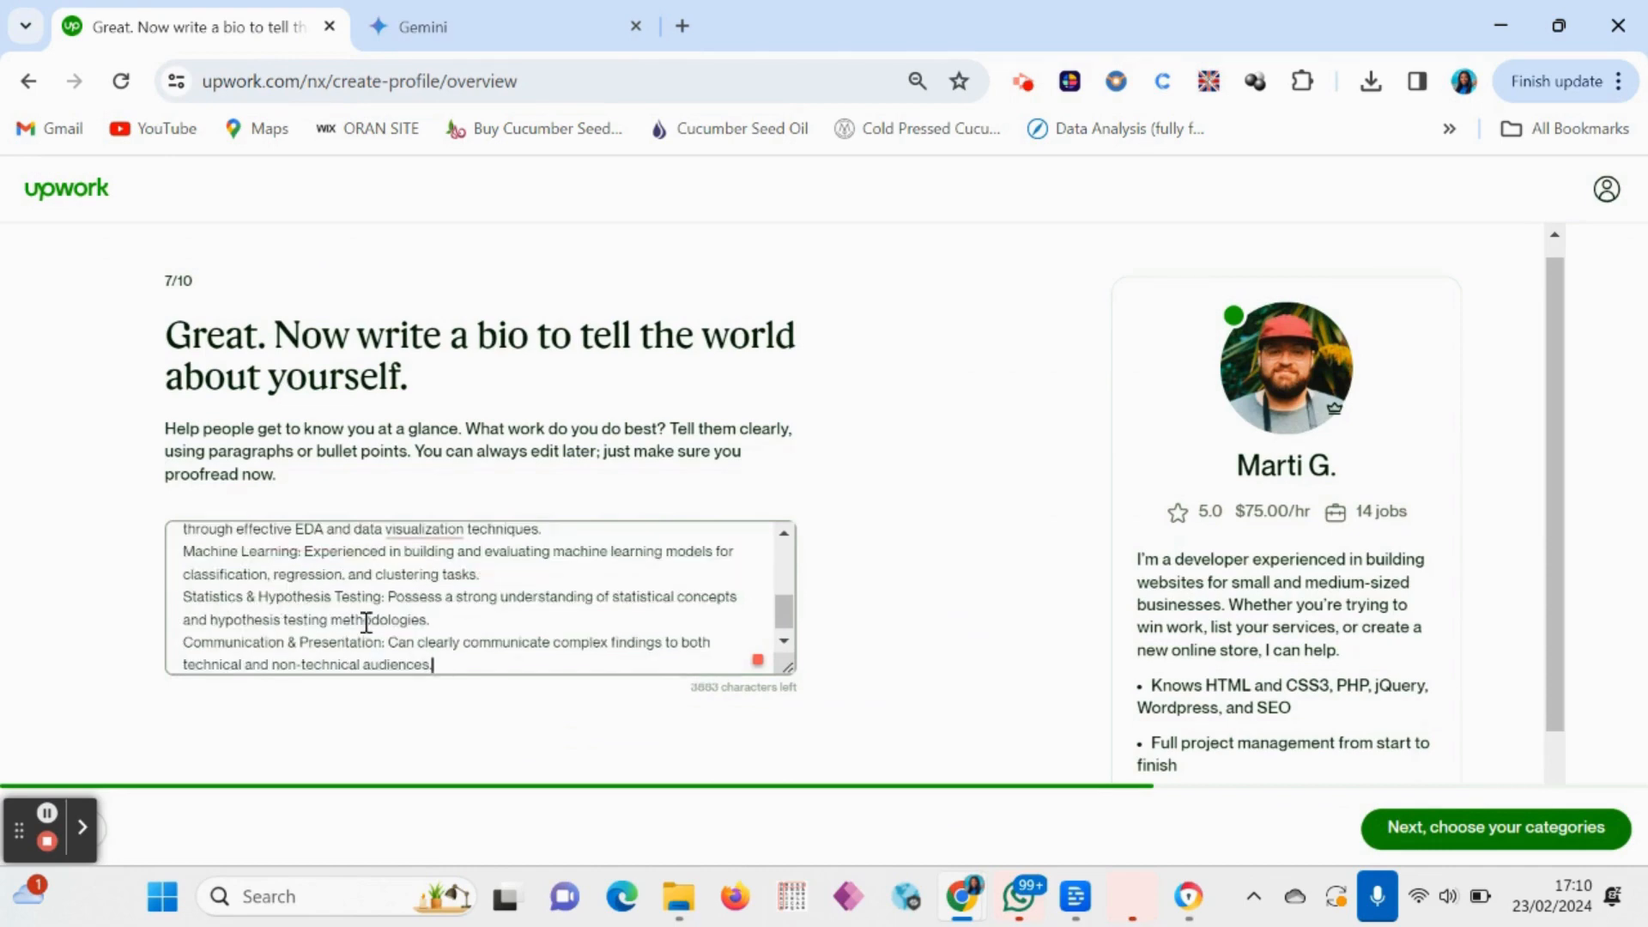
scroll(361, 622, up, 6)
scroll(329, 648, down, 3)
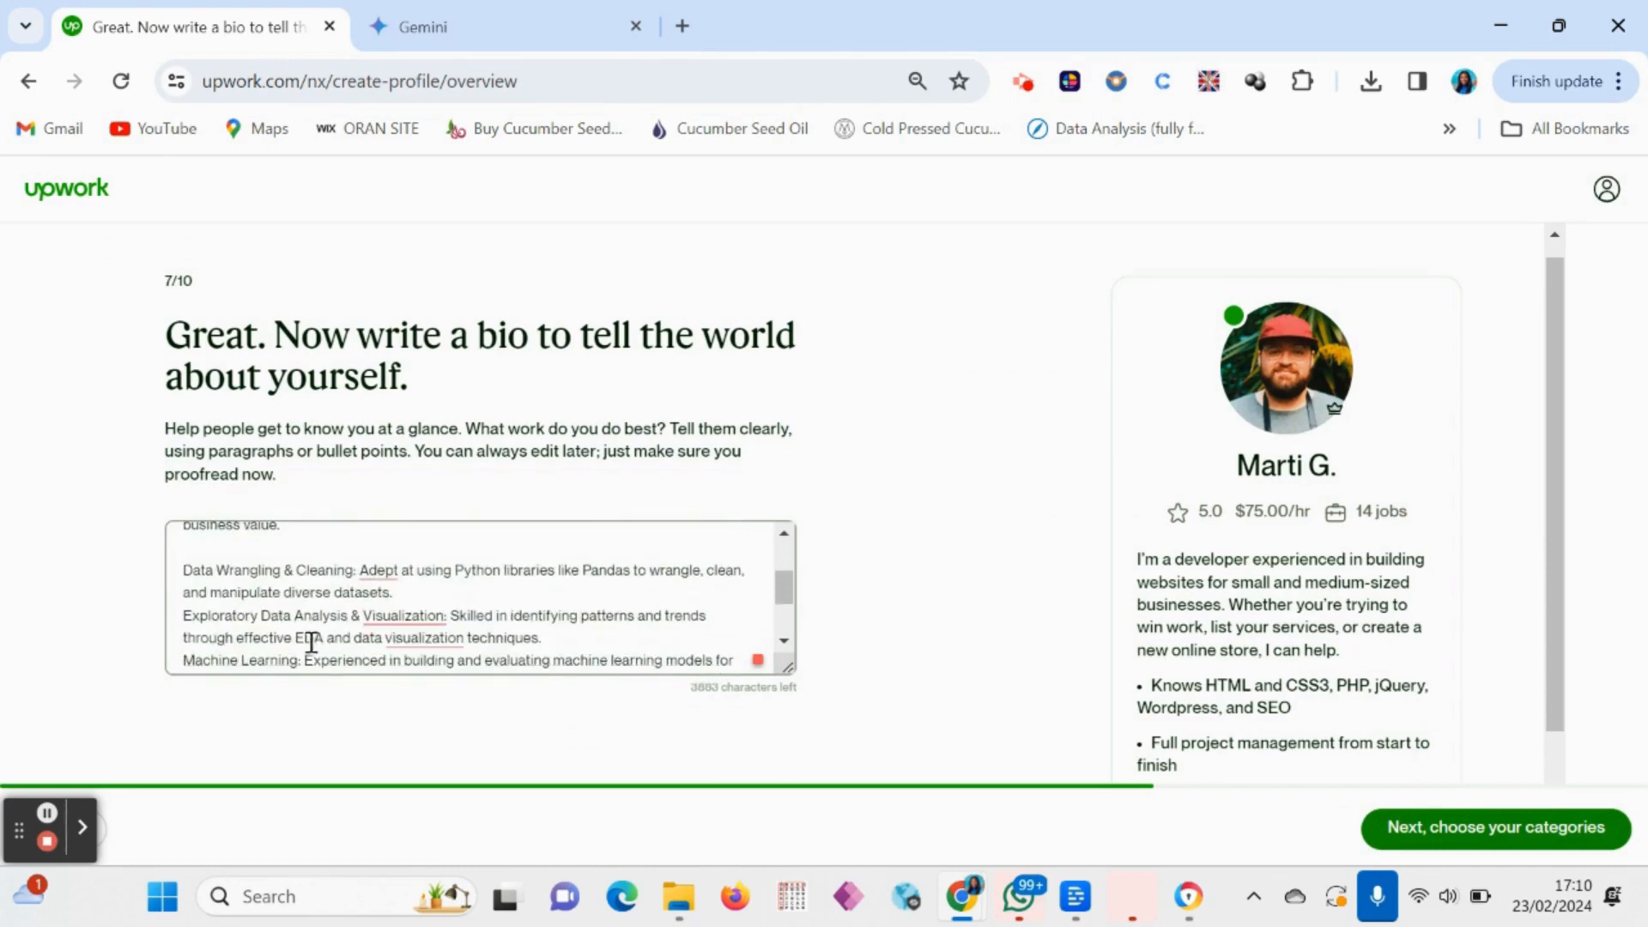
click(192, 572)
text(.)
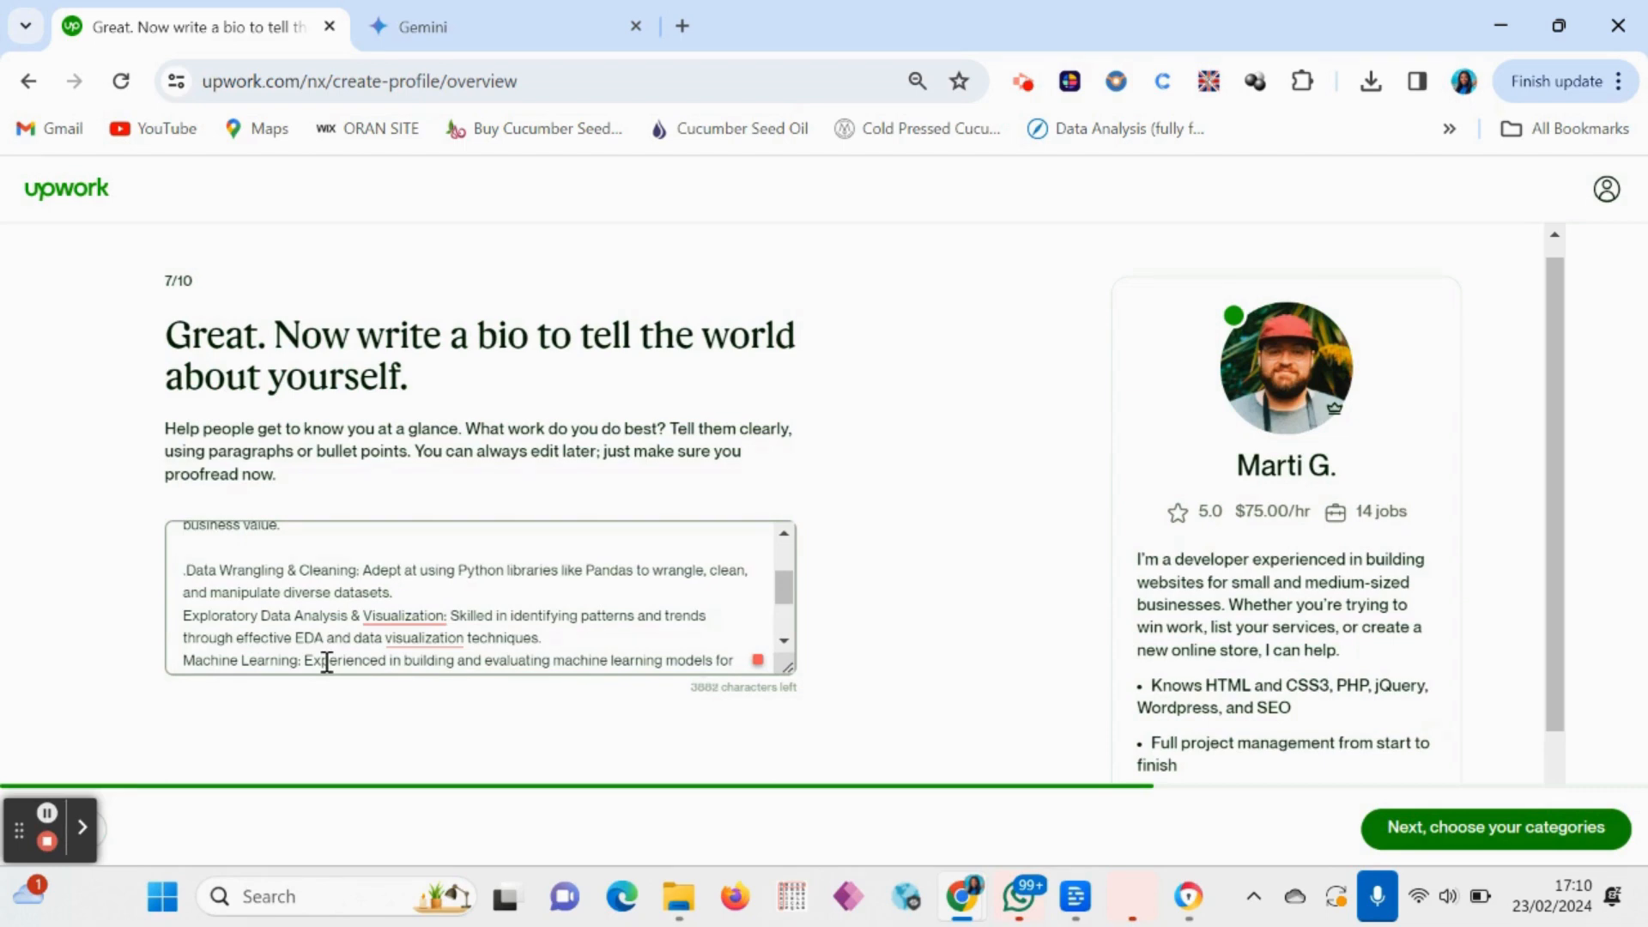
key(BackSpace)
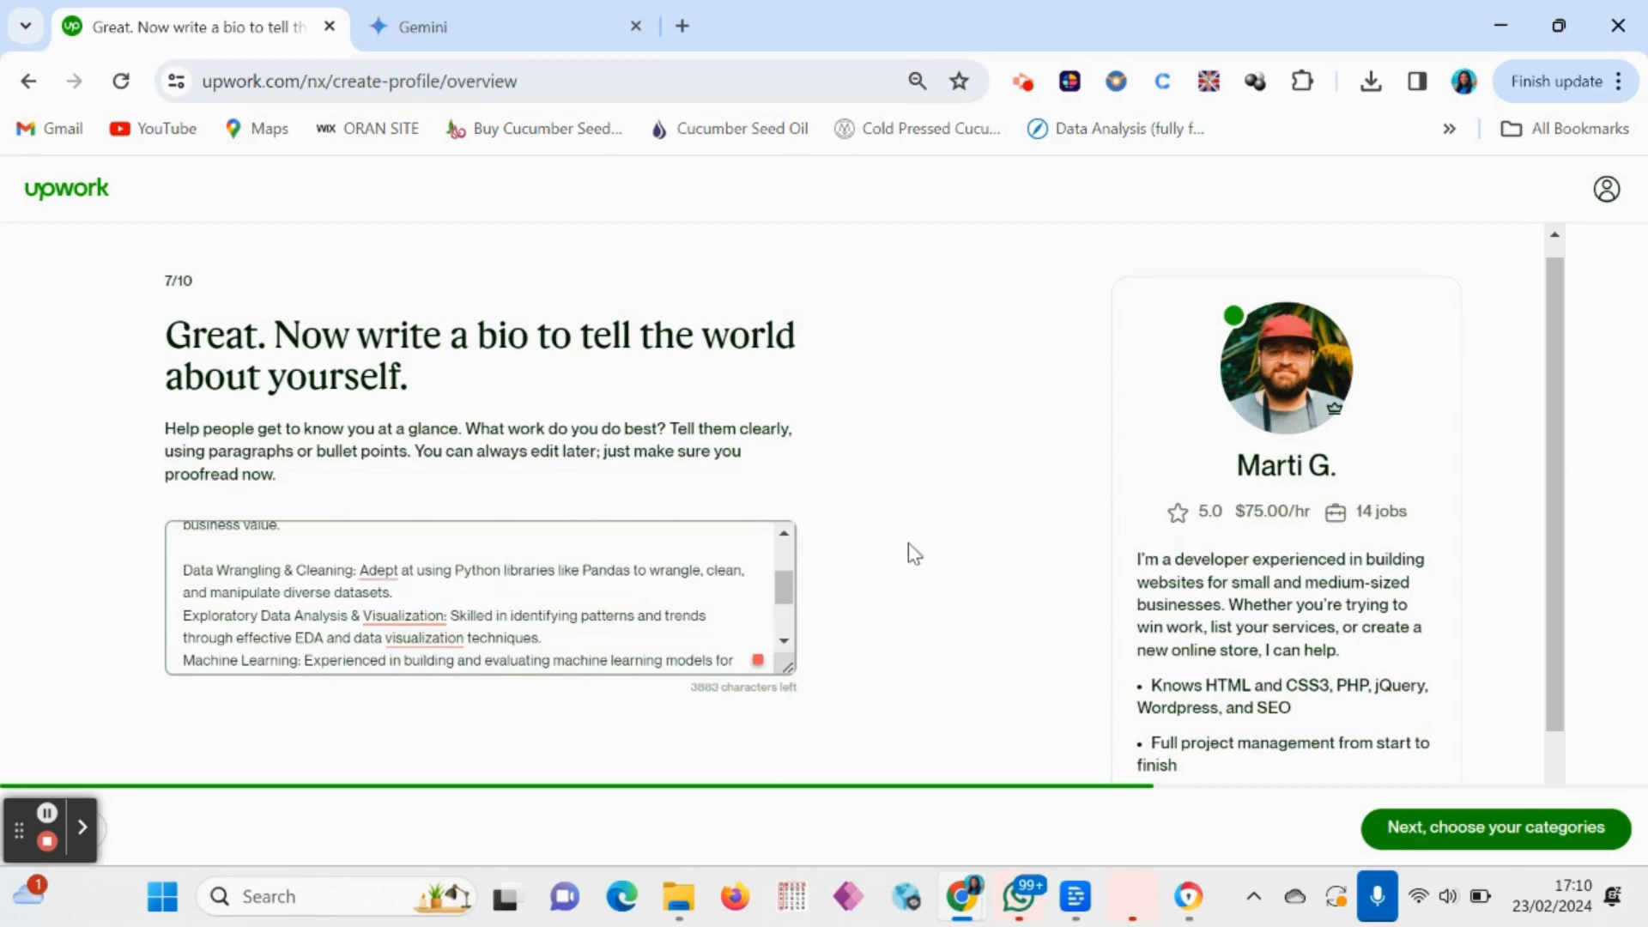
Continue from the bio to the main services question and look through the service categories down to Data Science & Analytics
click(1504, 829)
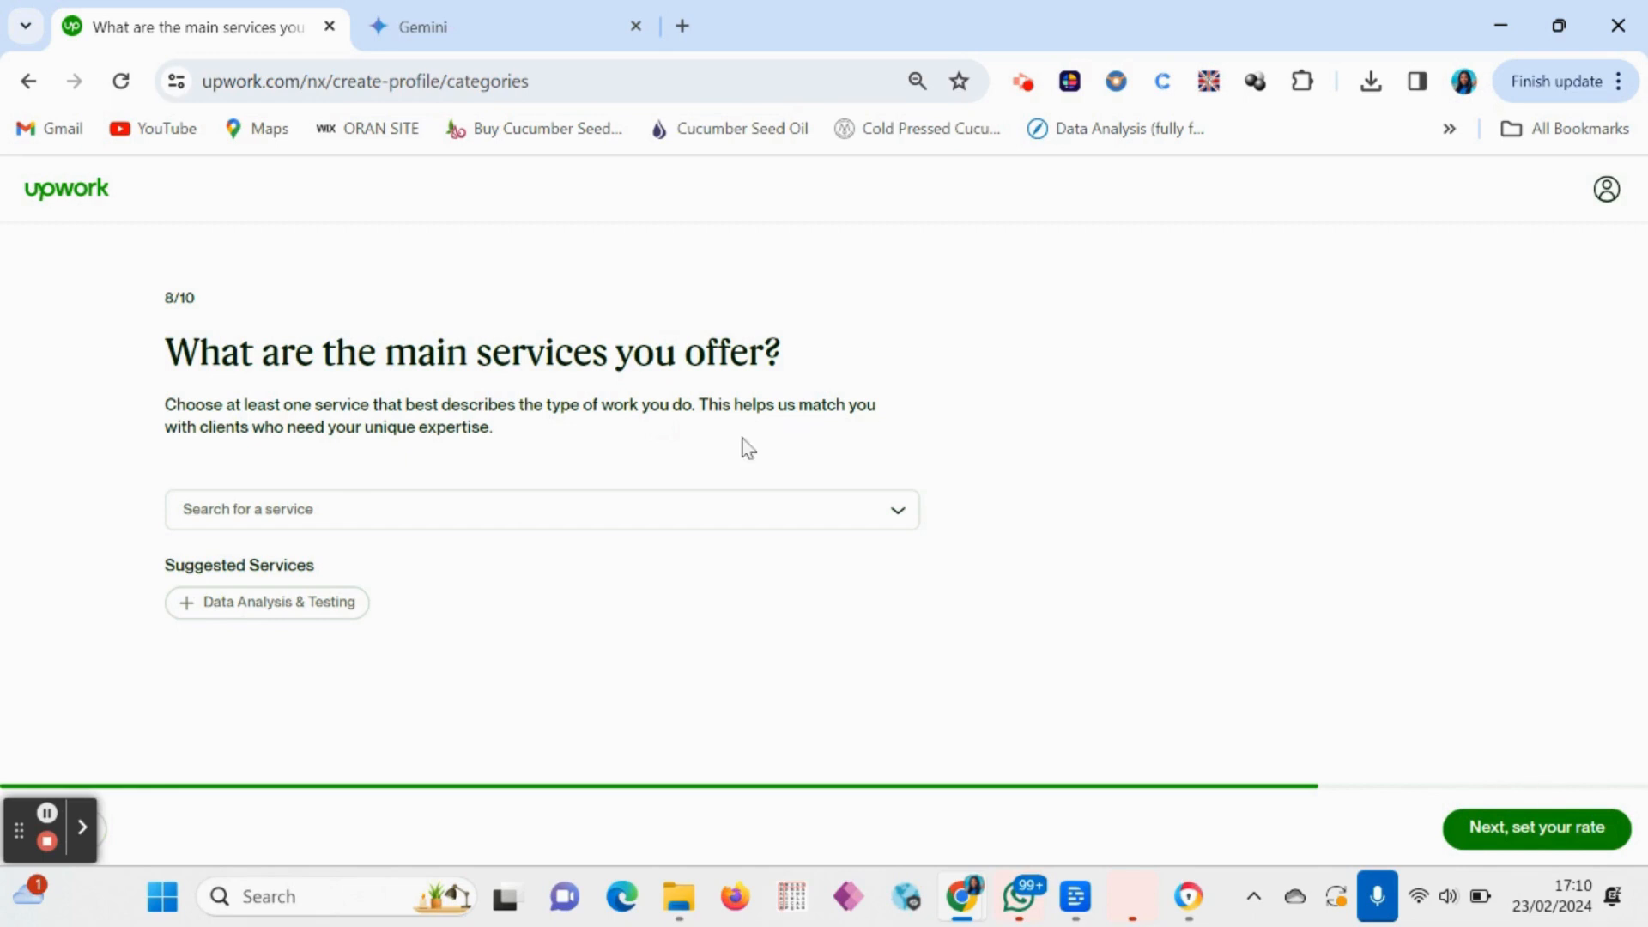
drag(304, 431, 507, 442)
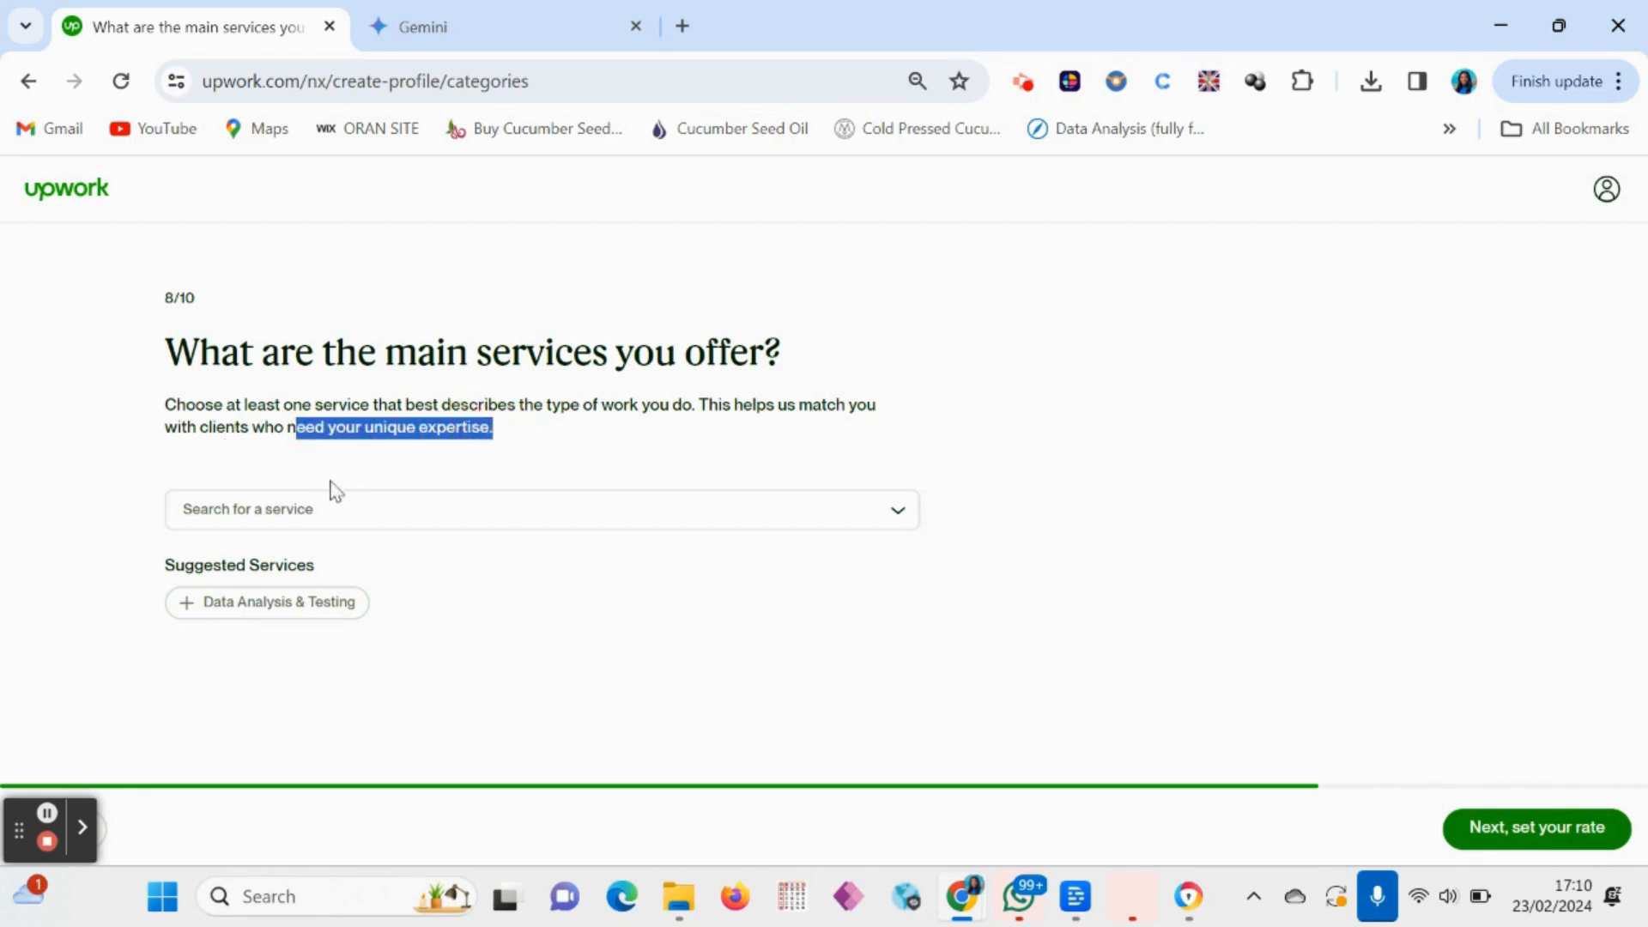
click(865, 518)
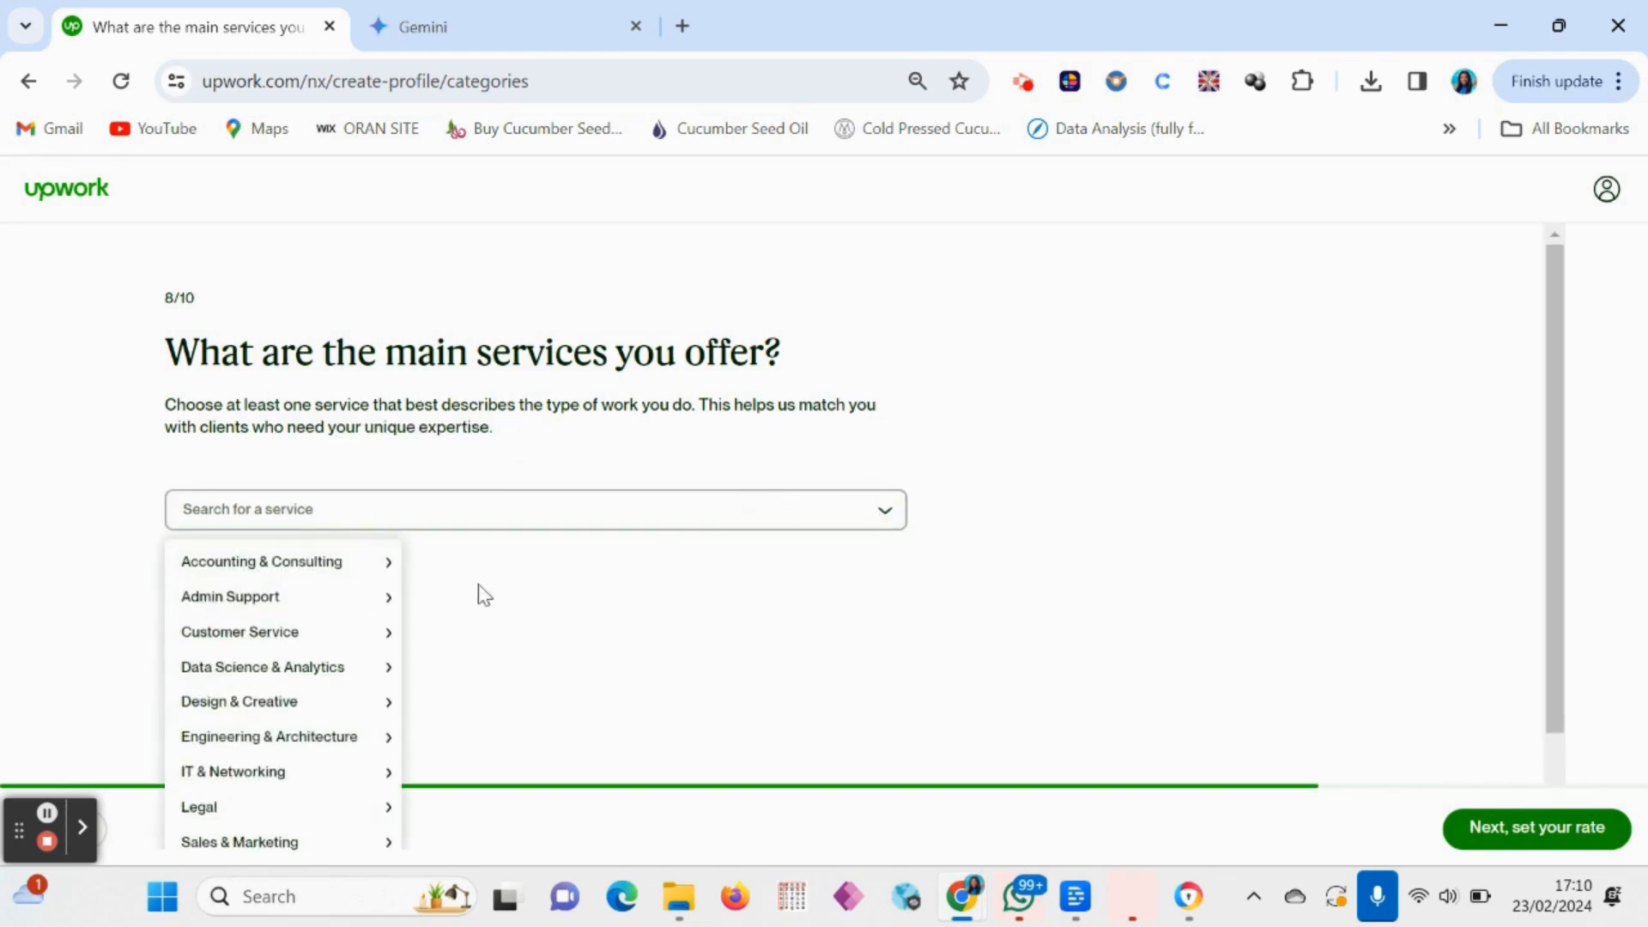
mouse_move(272, 573)
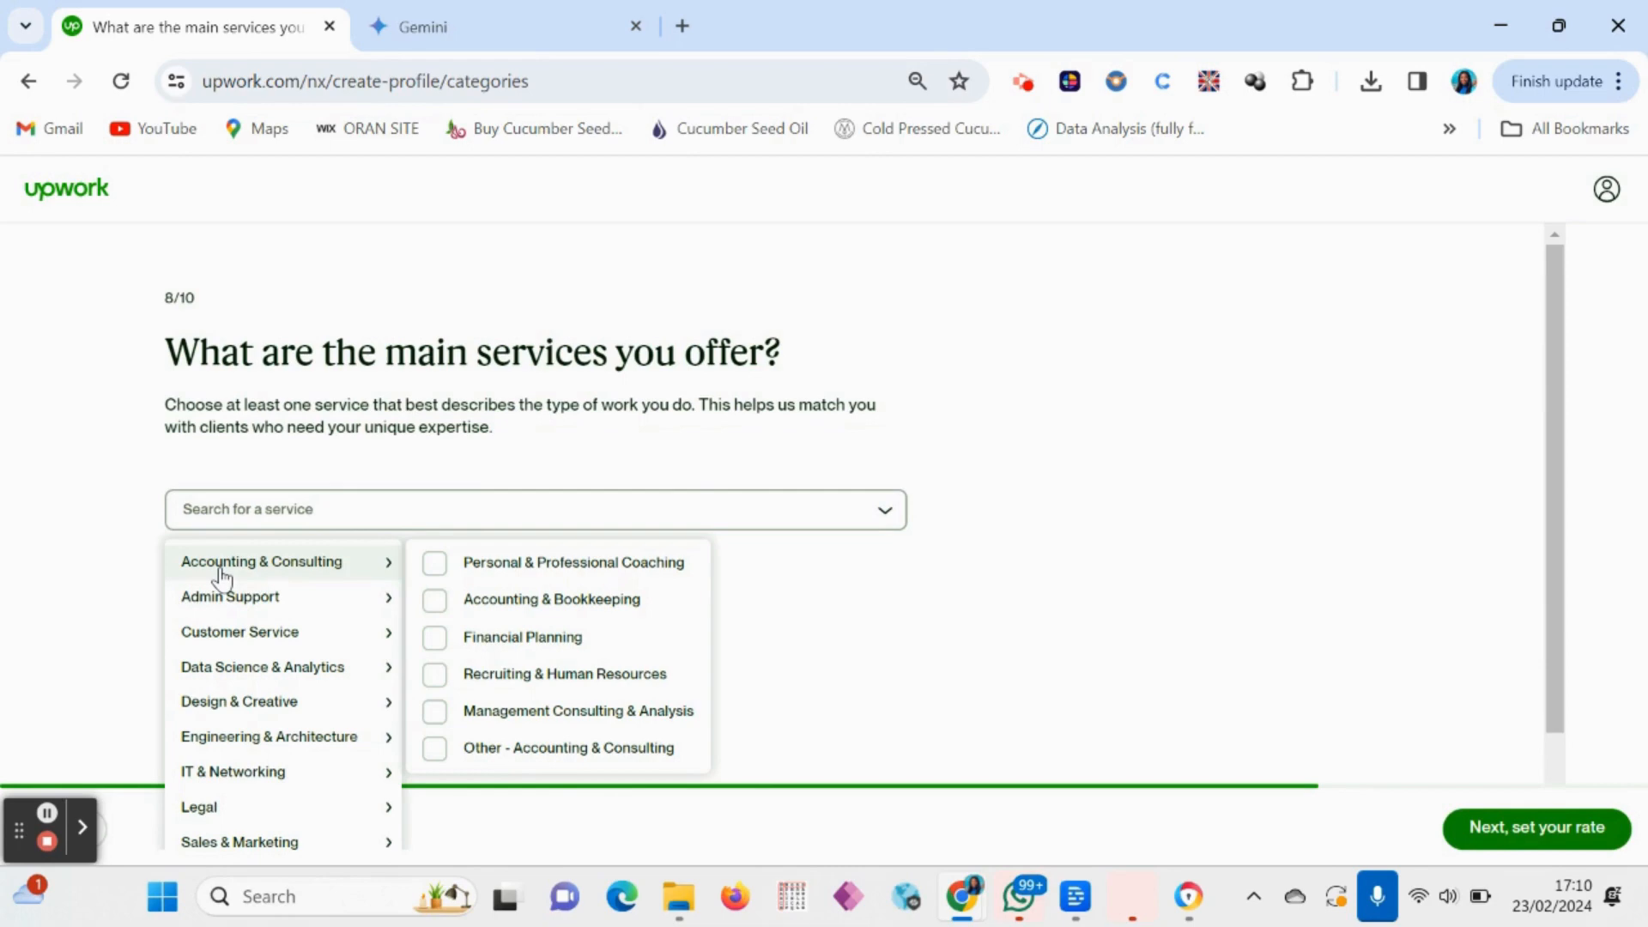
mouse_move(213, 607)
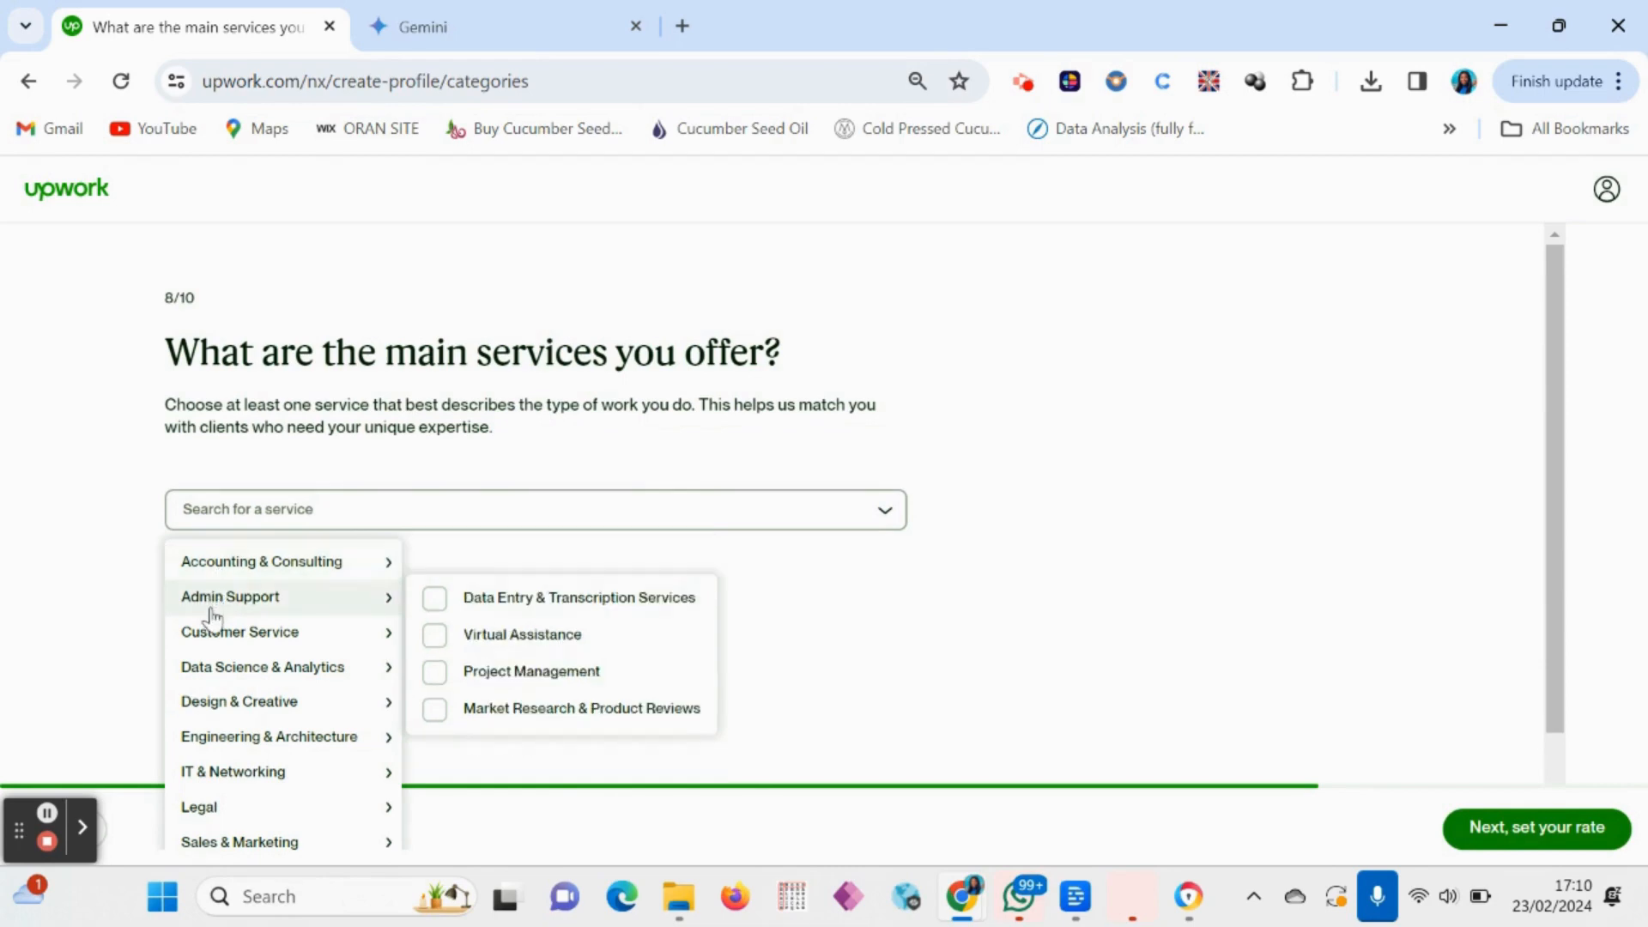
mouse_move(239, 645)
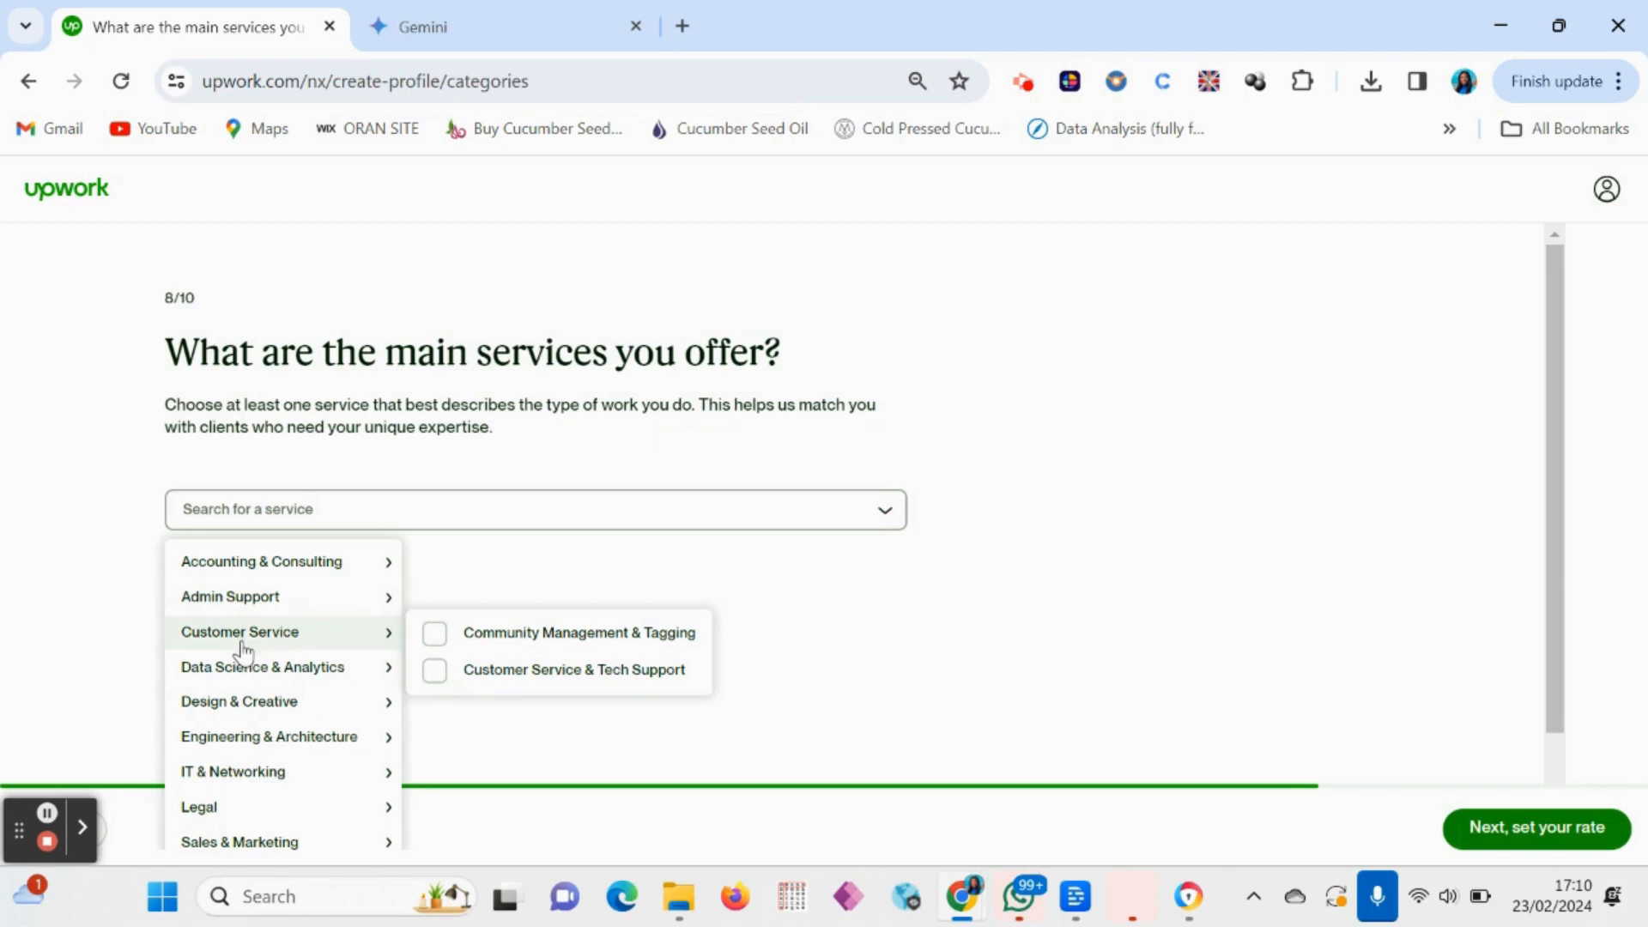
mouse_move(254, 681)
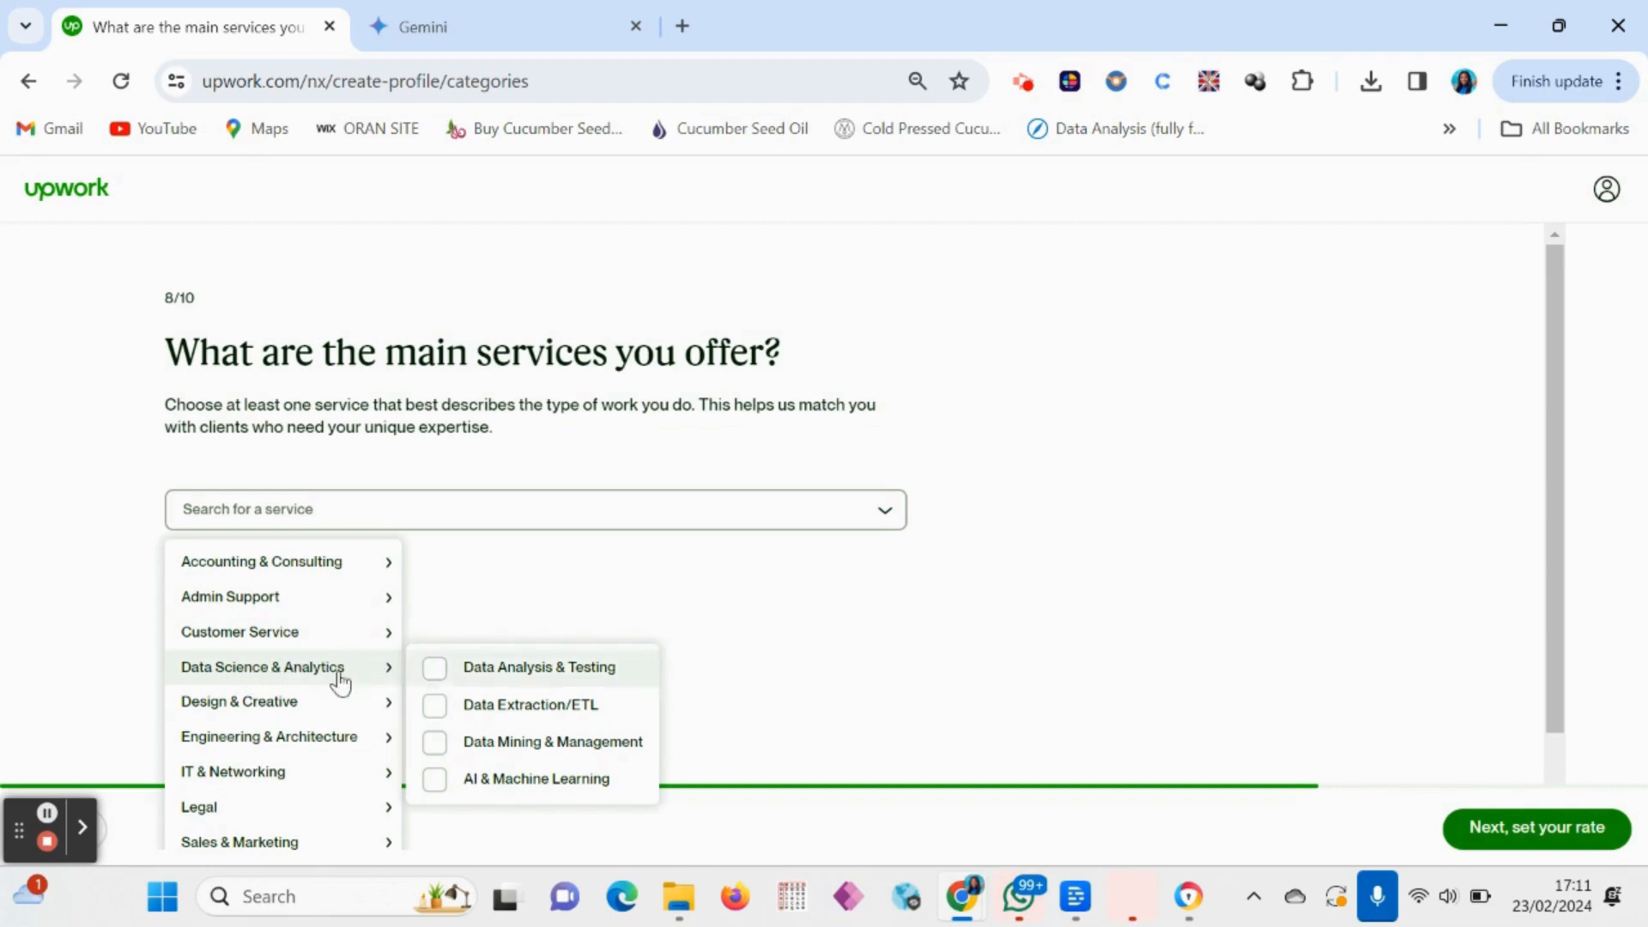
click(273, 666)
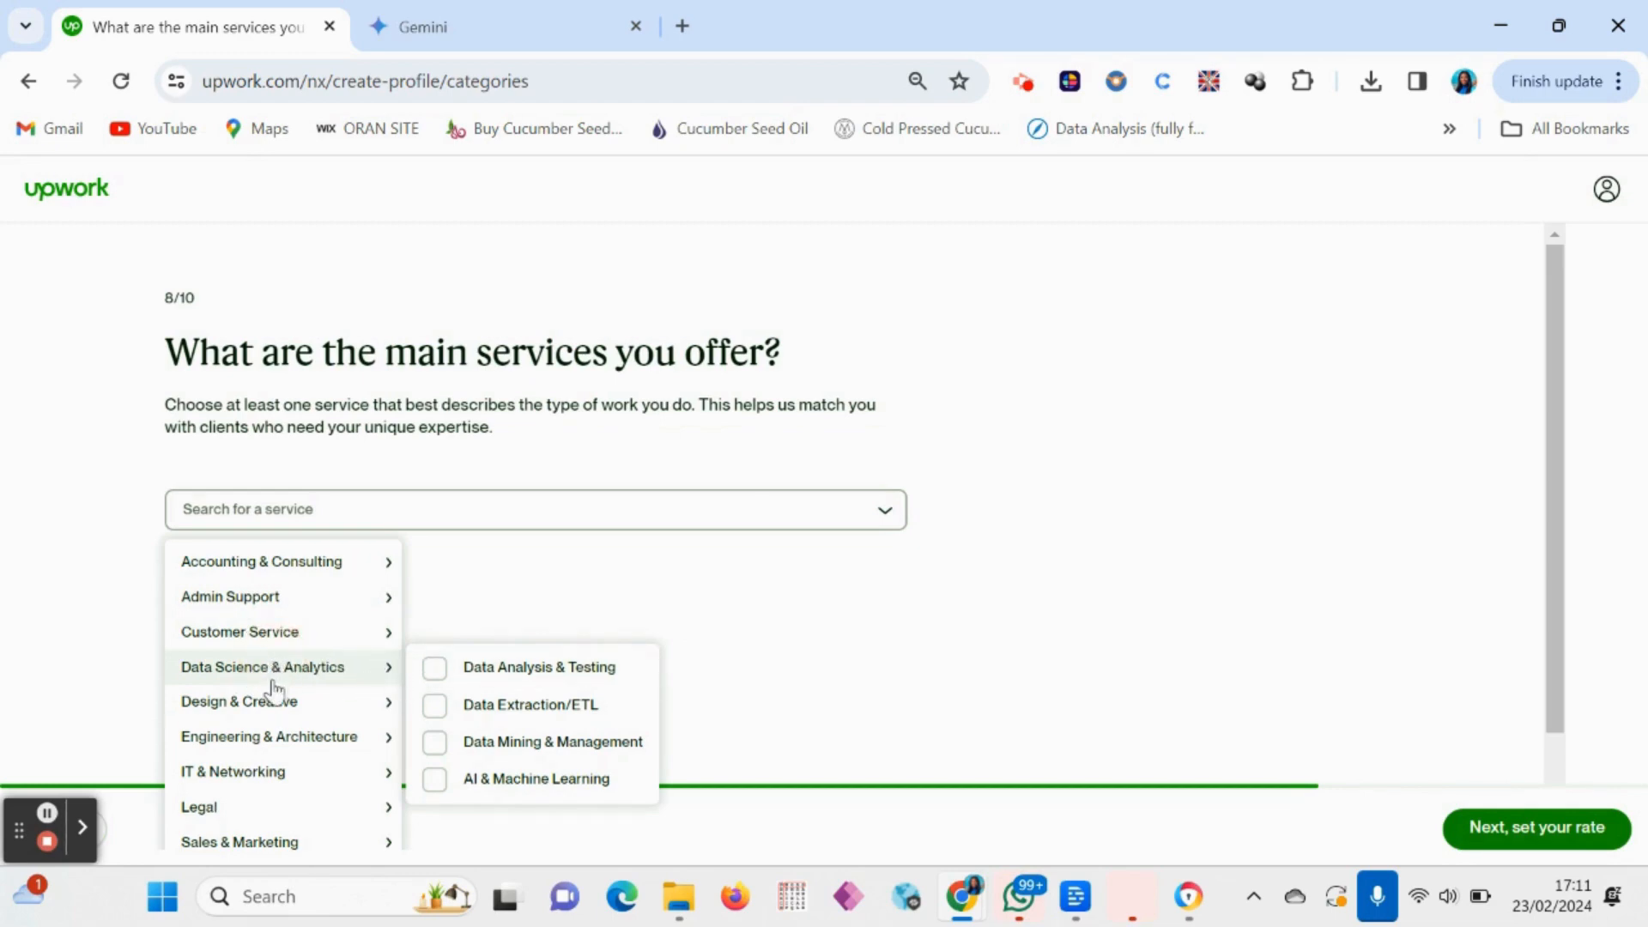
Select AI & Machine Learning, Data Mining & Management, Data Extraction/ETL and Data Analysis & Testing as services and continue to the rate page
scroll(271, 686, down, 2)
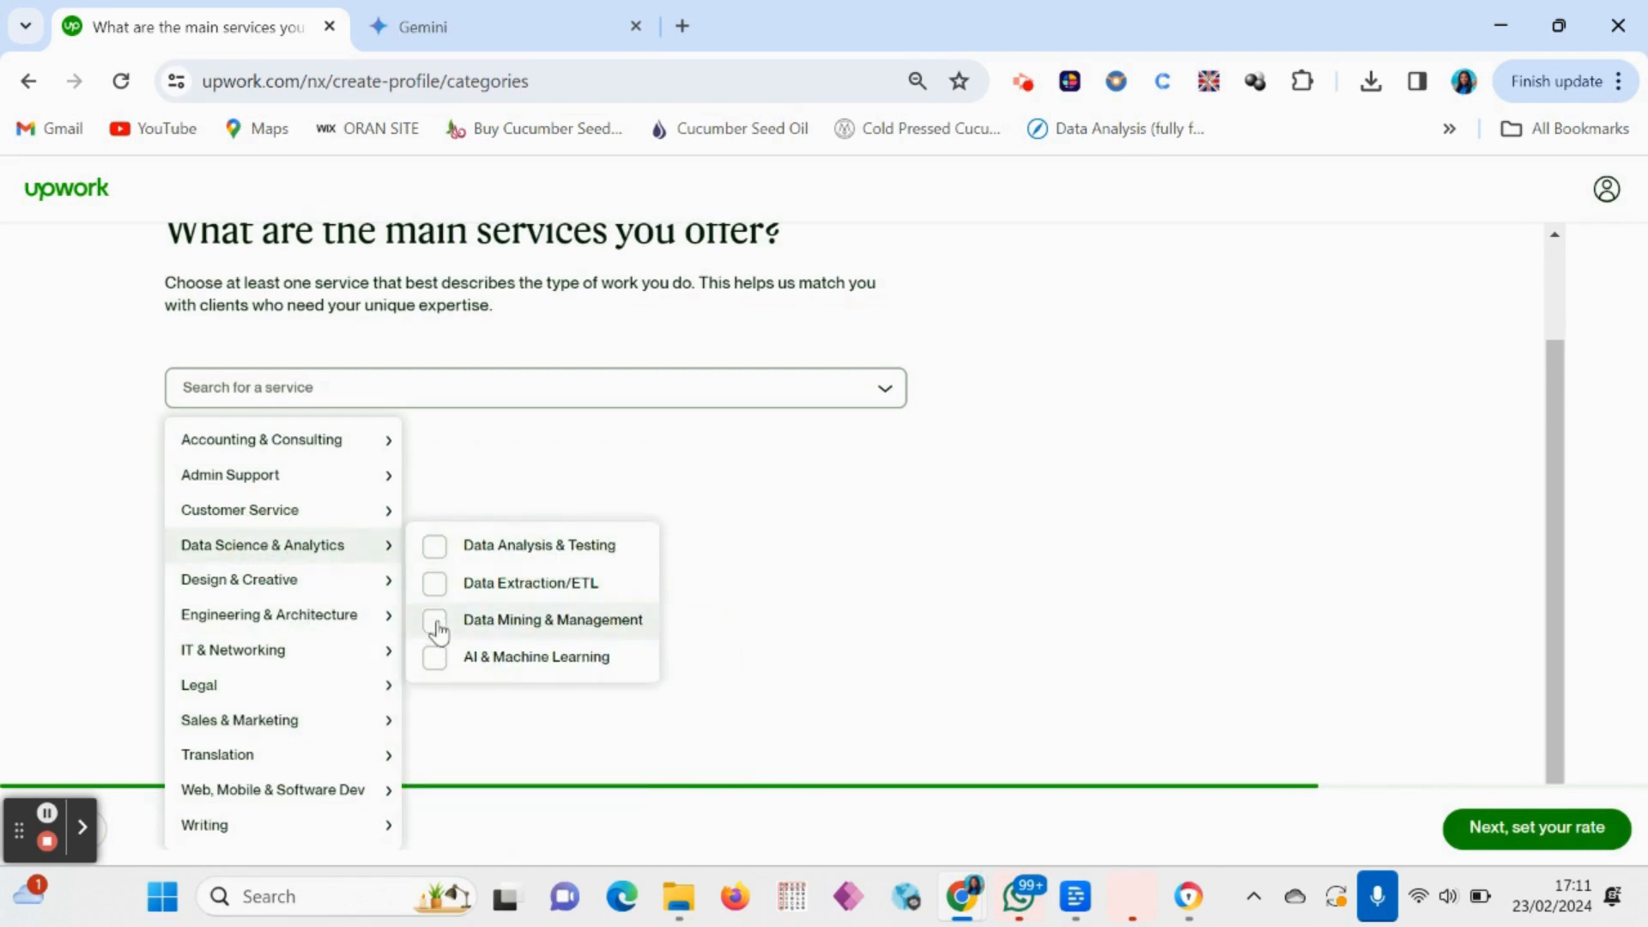
click(436, 659)
click(438, 622)
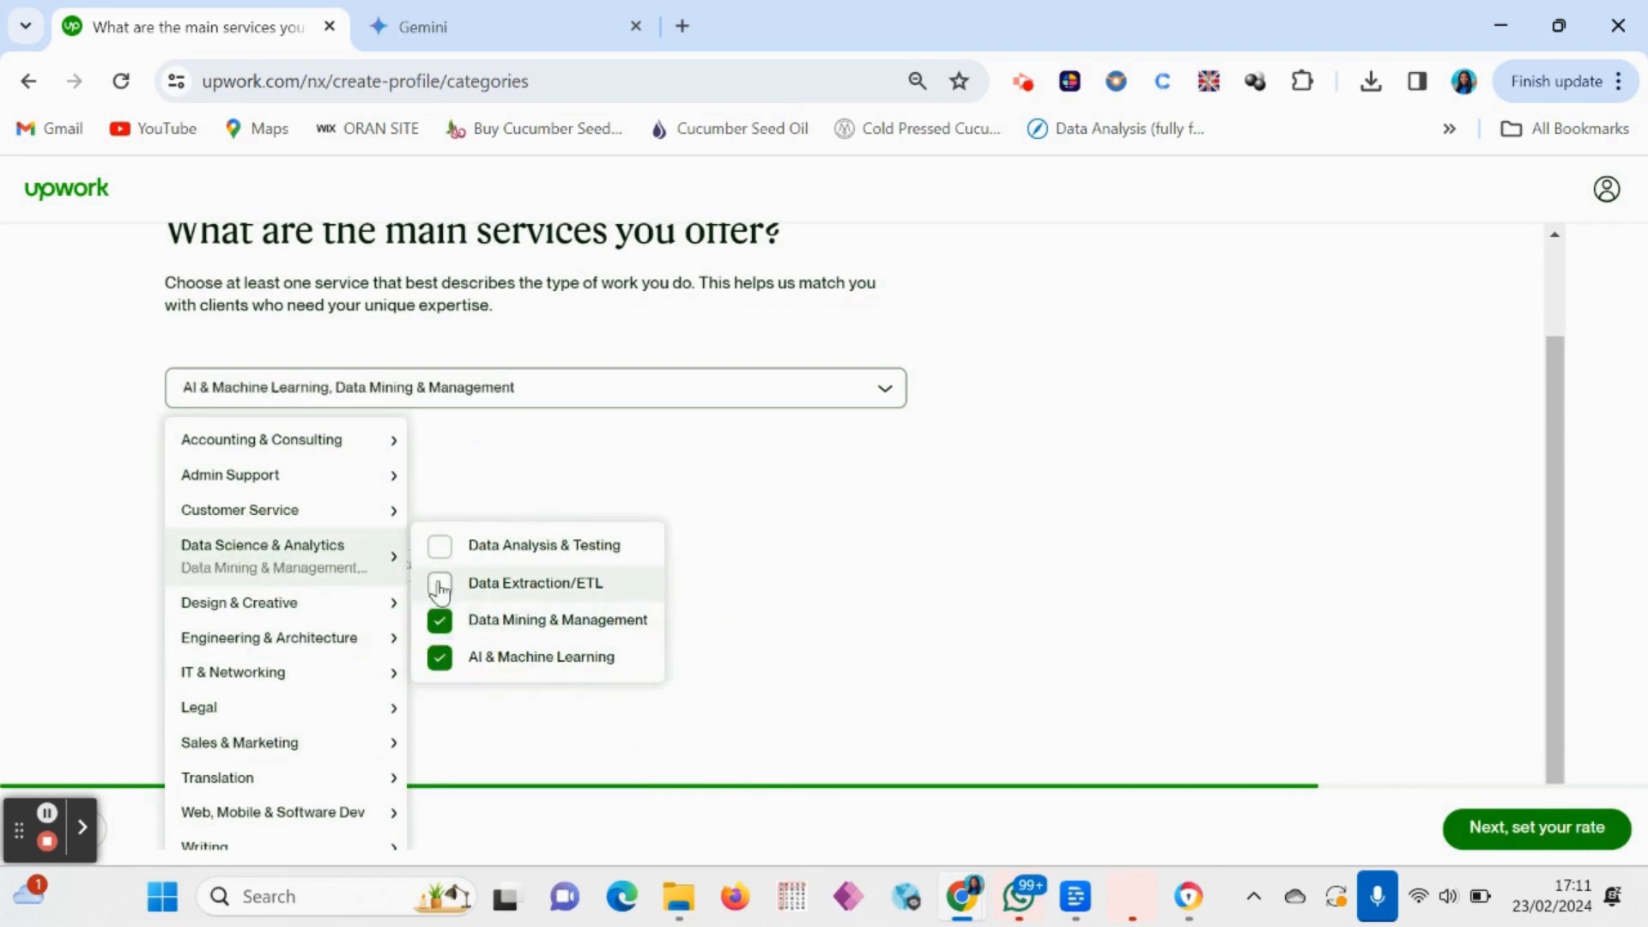
click(438, 583)
click(439, 546)
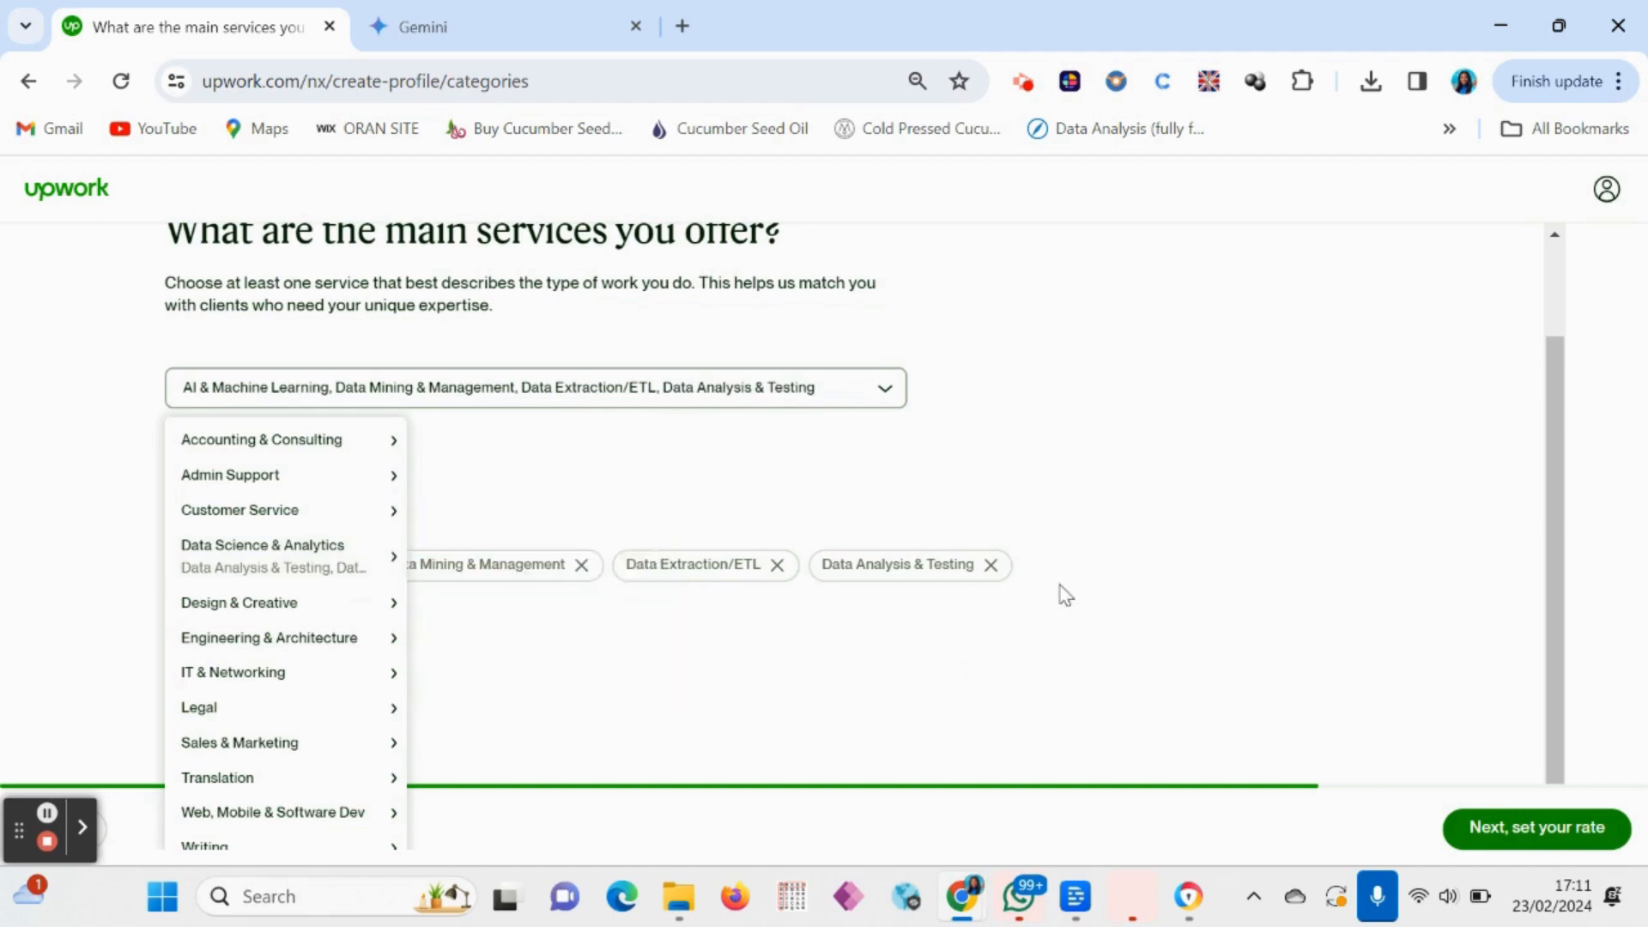
click(1515, 828)
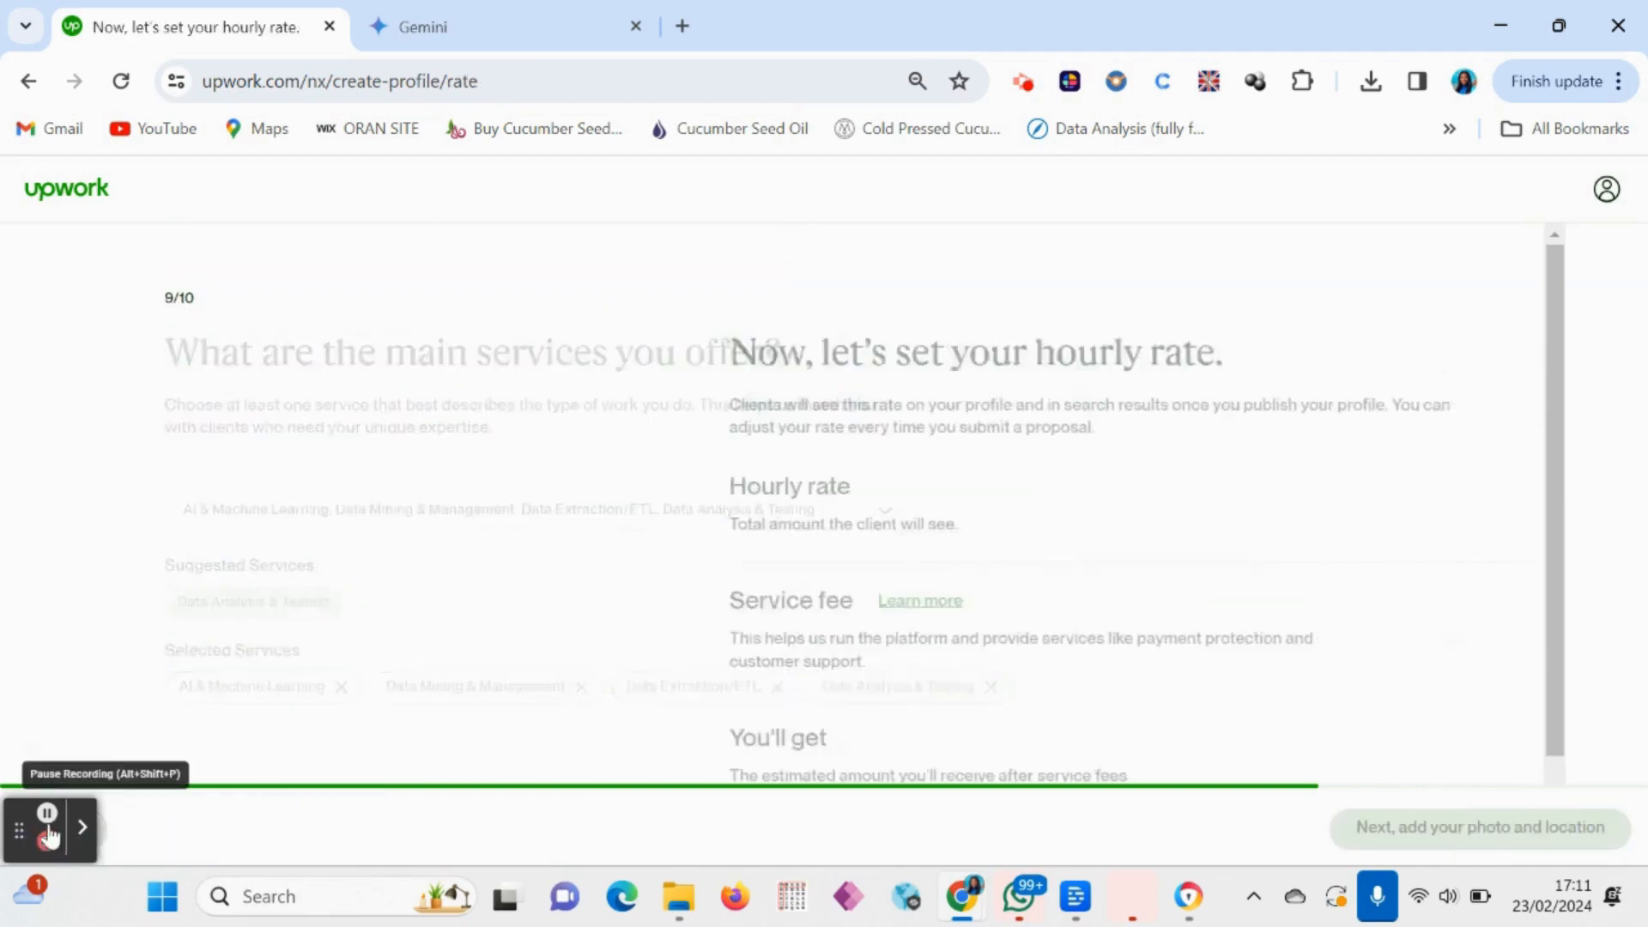
click(47, 813)
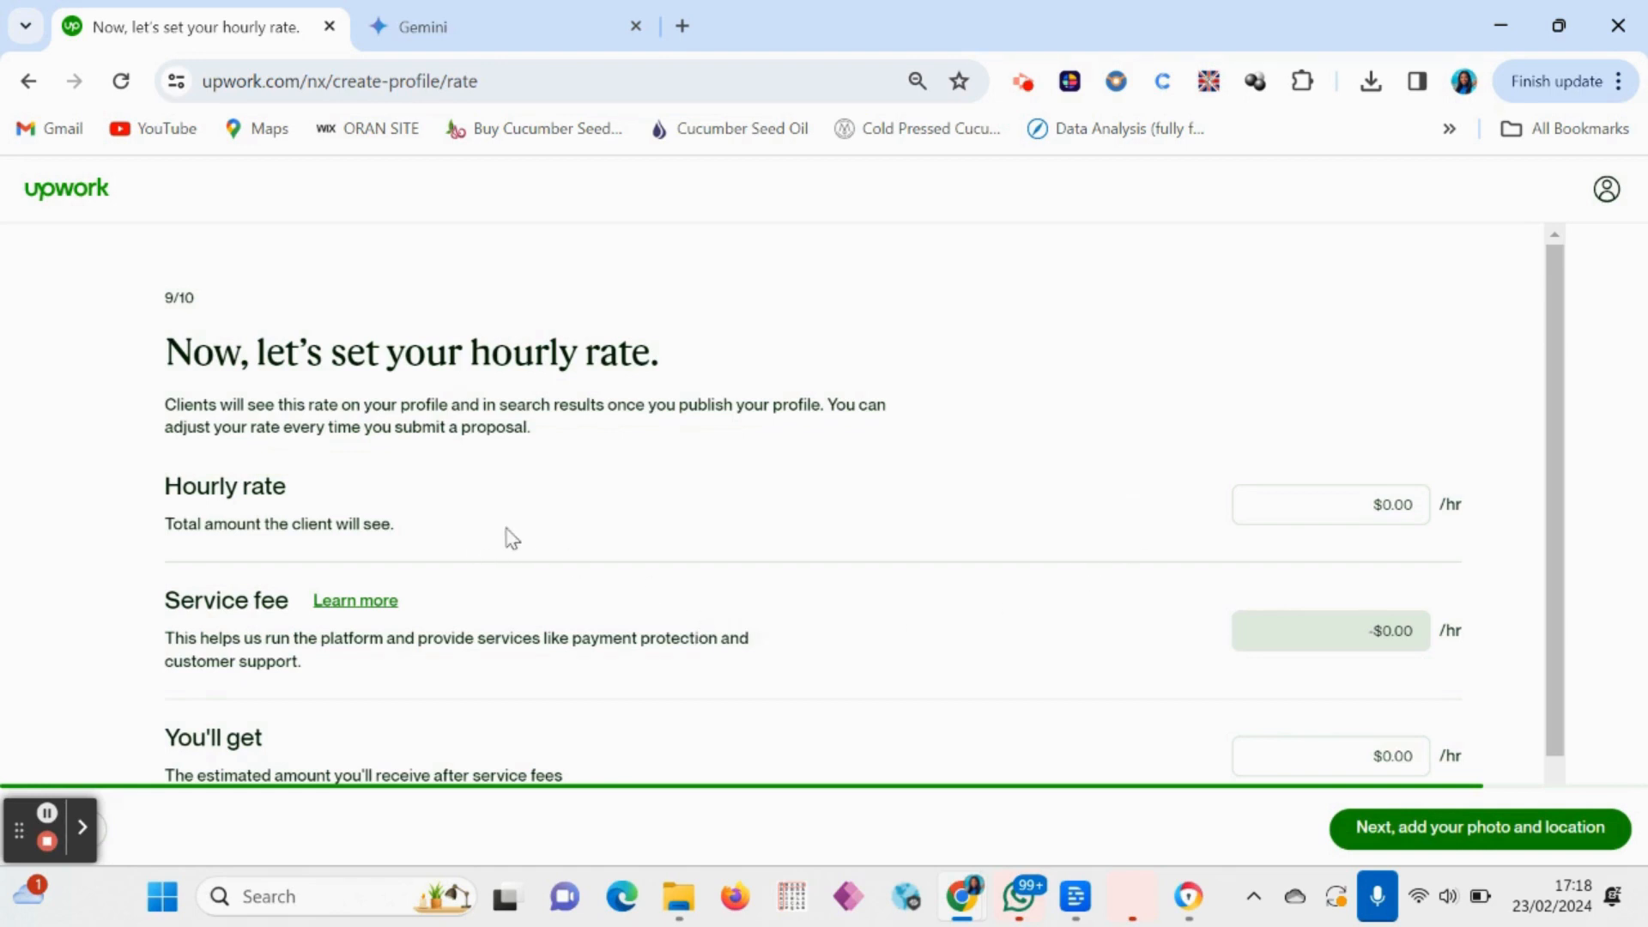
Set the hourly rate to $10 and continue to the photo and location details
click(1393, 506)
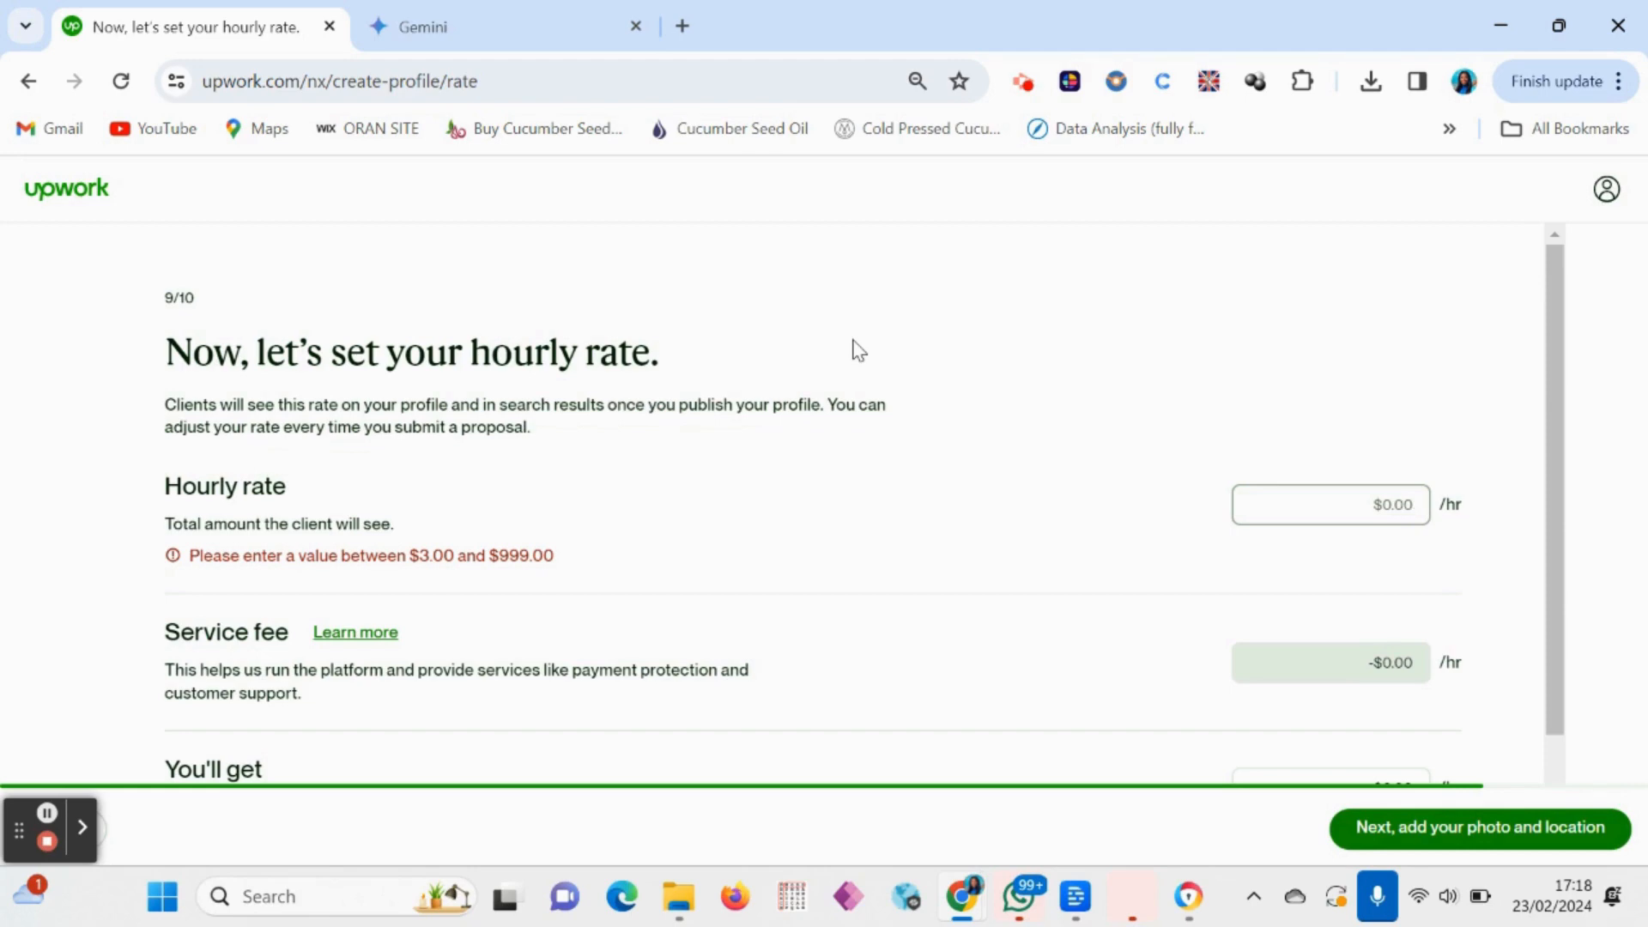
text(10)
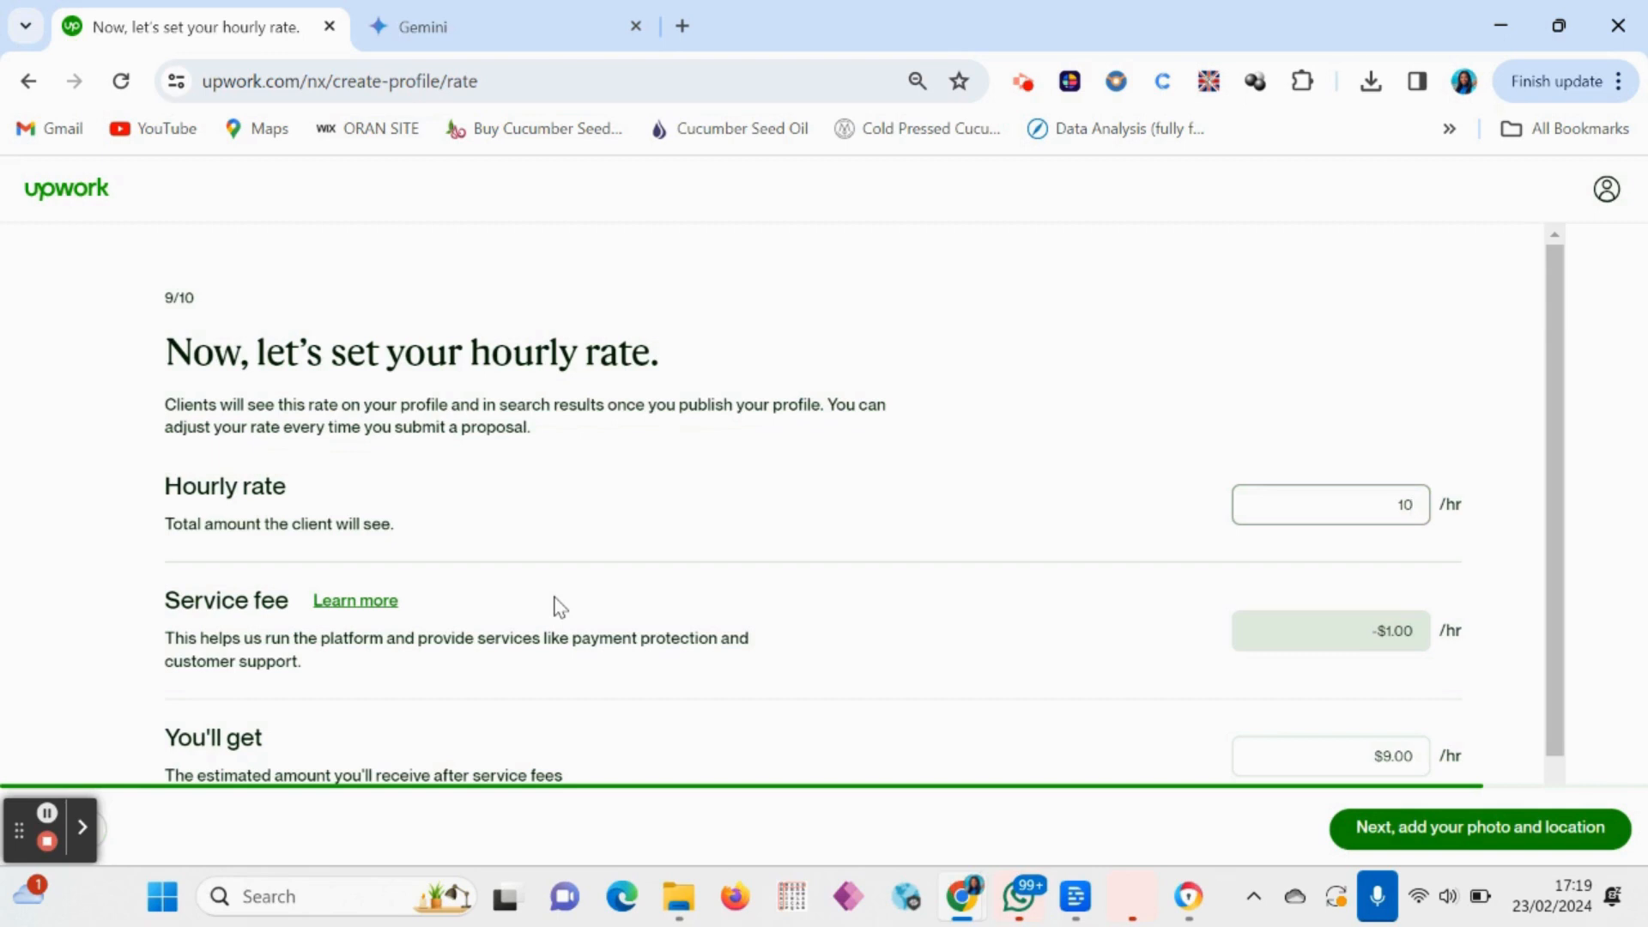
scroll(530, 600, down, 1)
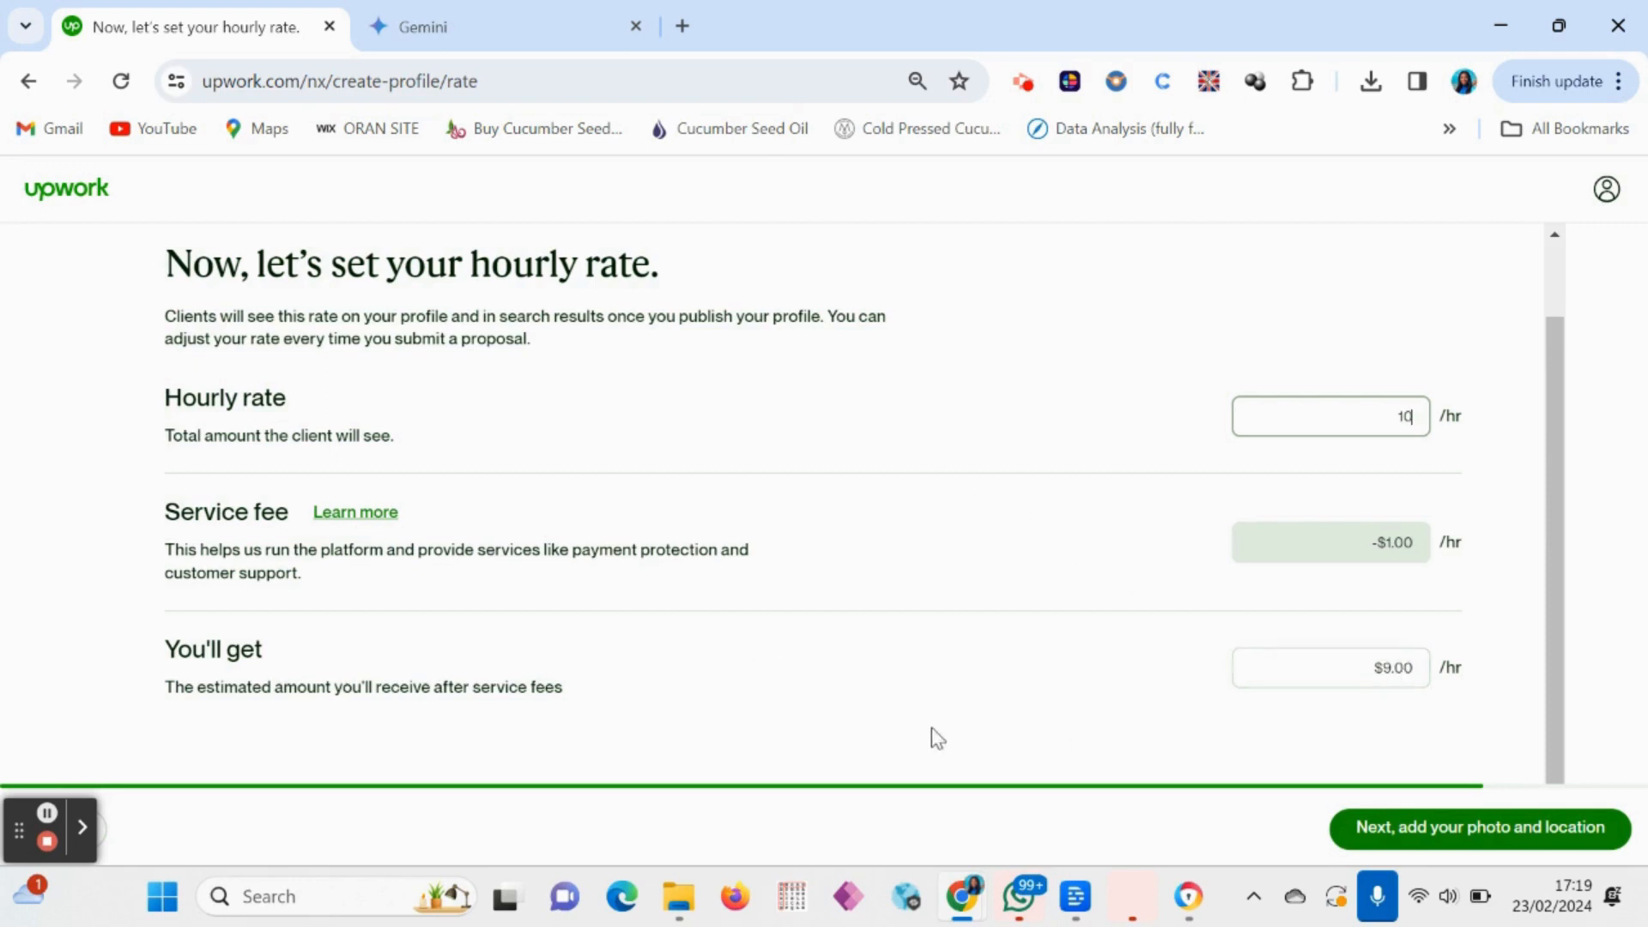
click(1456, 831)
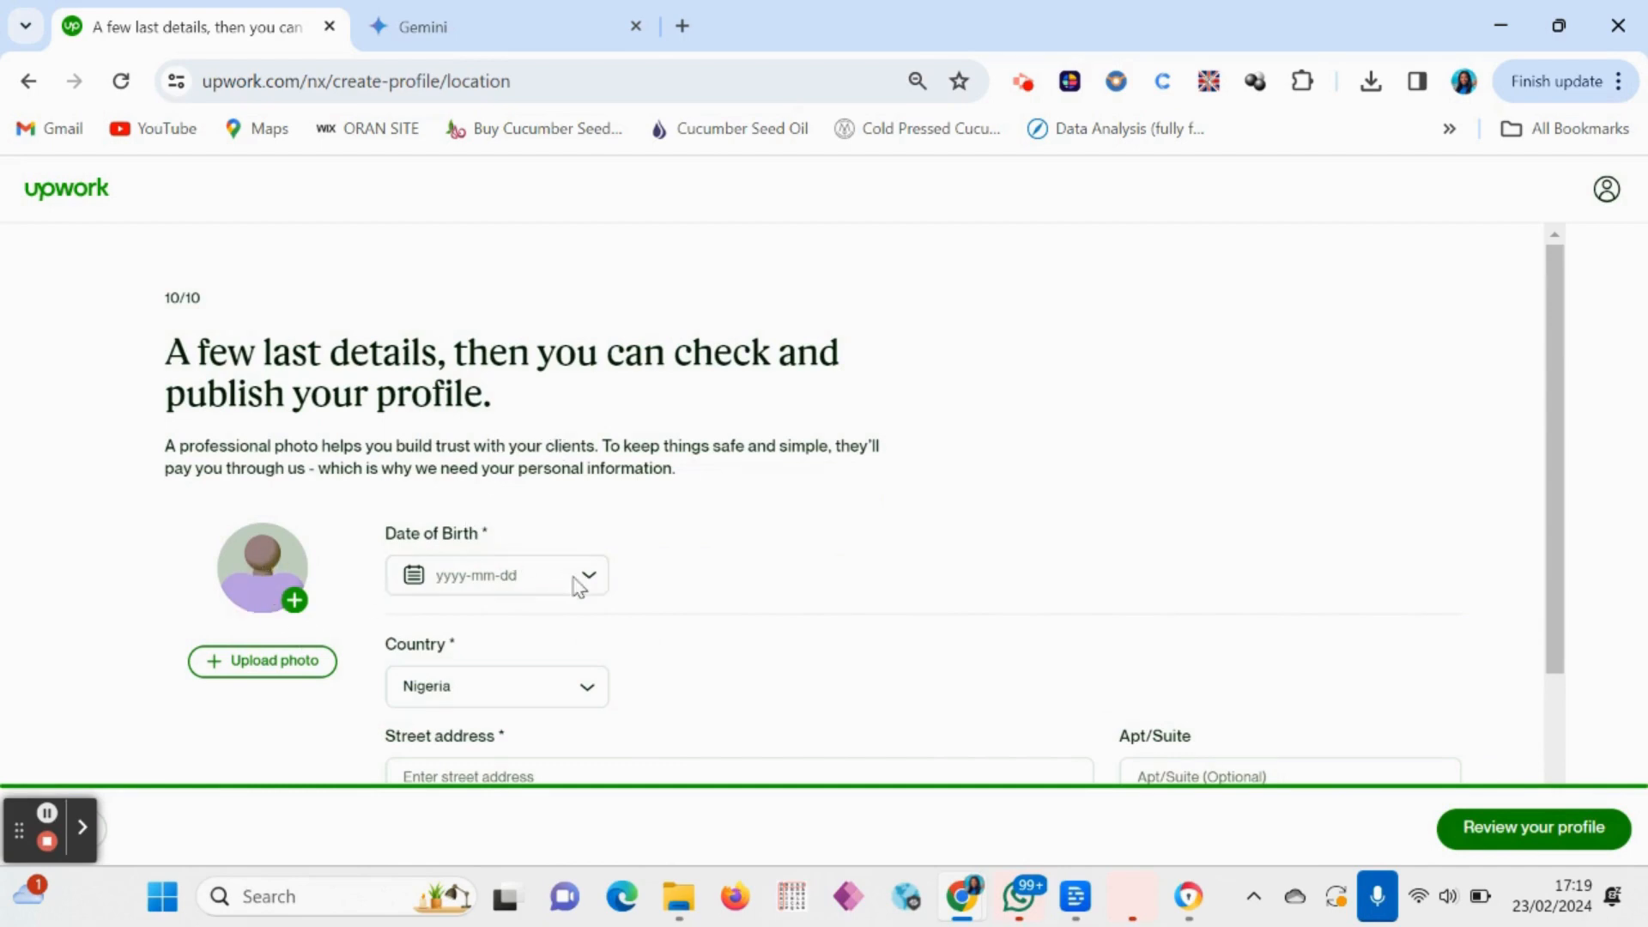
Look through the photo, date of birth, country, address and phone fields of the final details form
scroll(577, 587, down, 1)
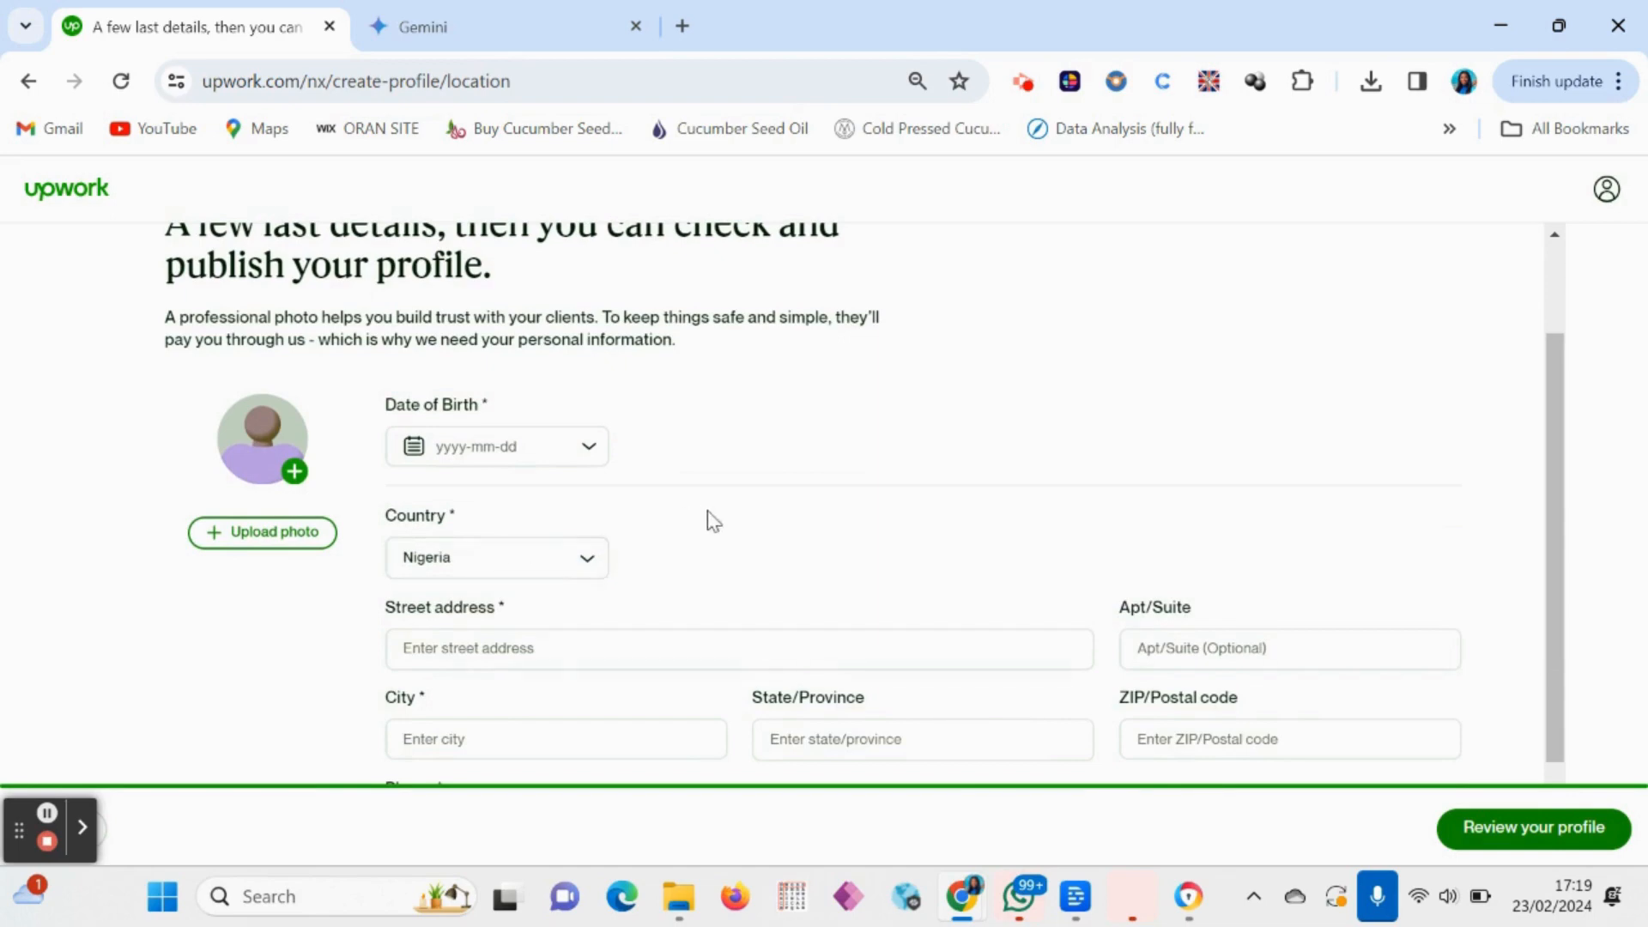
scroll(711, 519, down, 1)
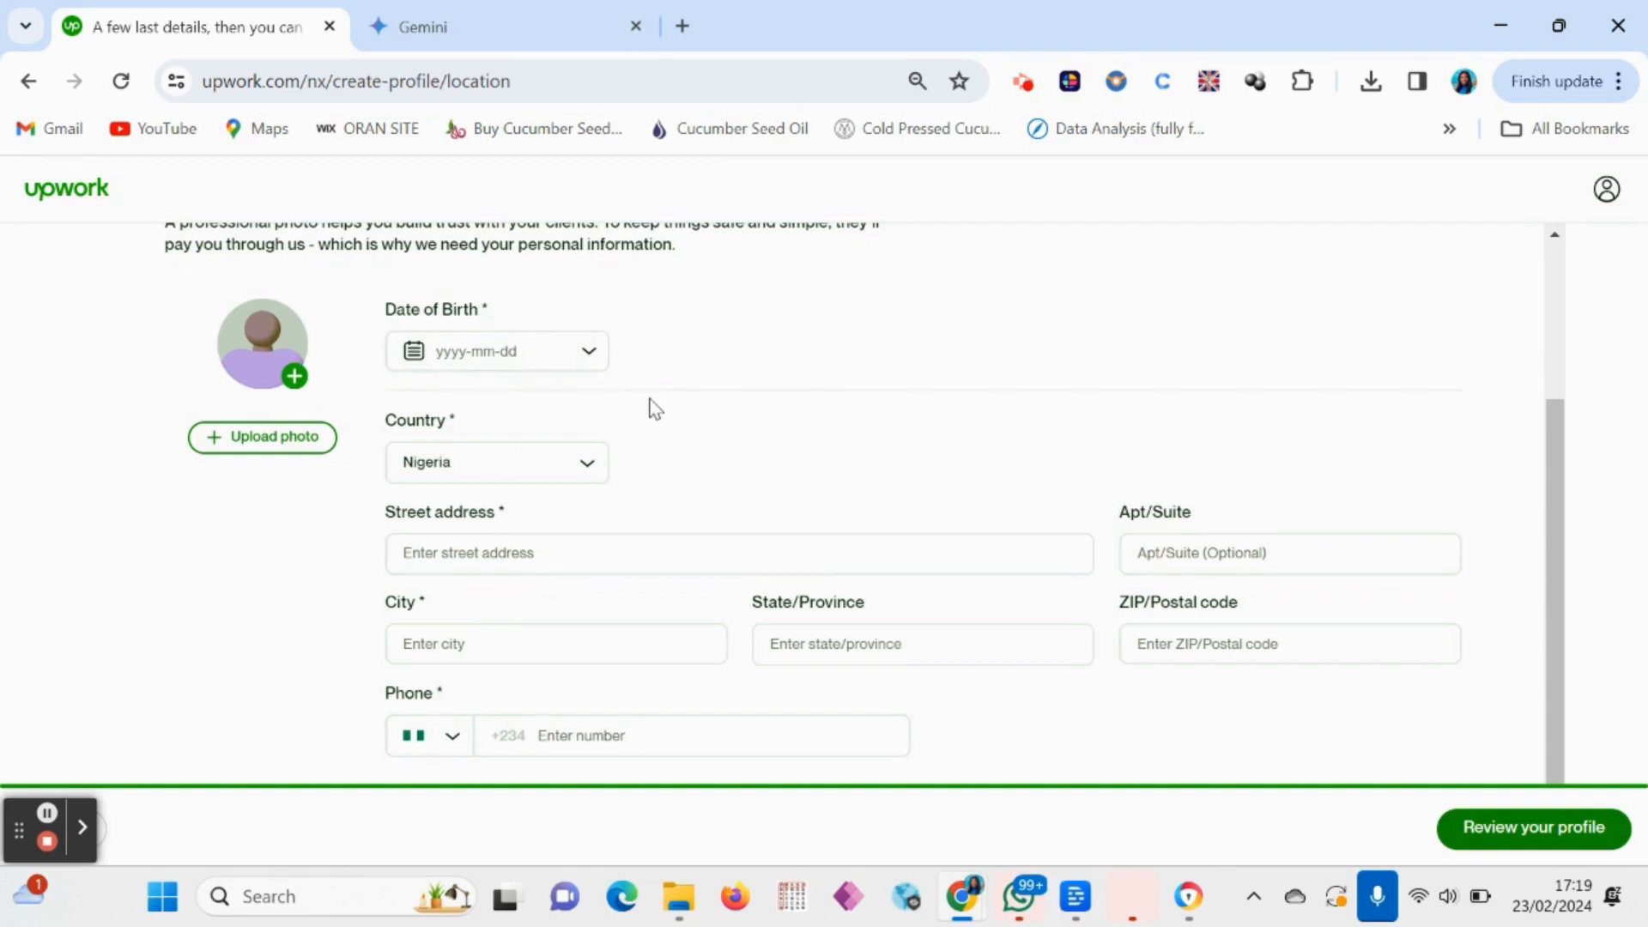
scroll(657, 402, up, 1)
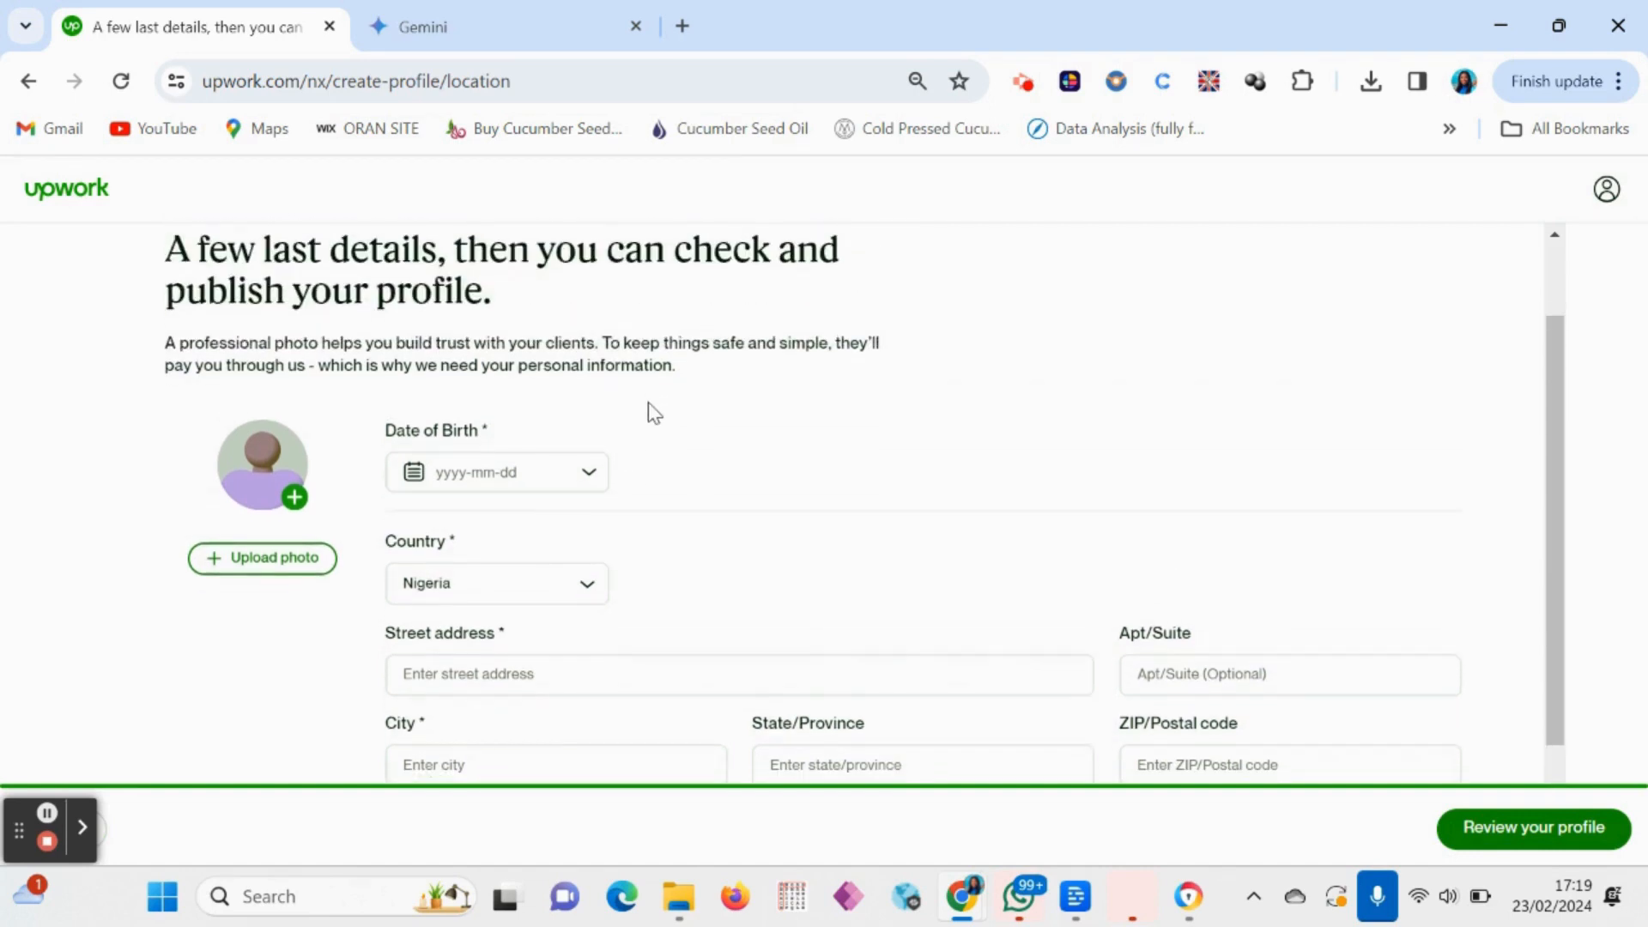
scroll(655, 413, down, 1)
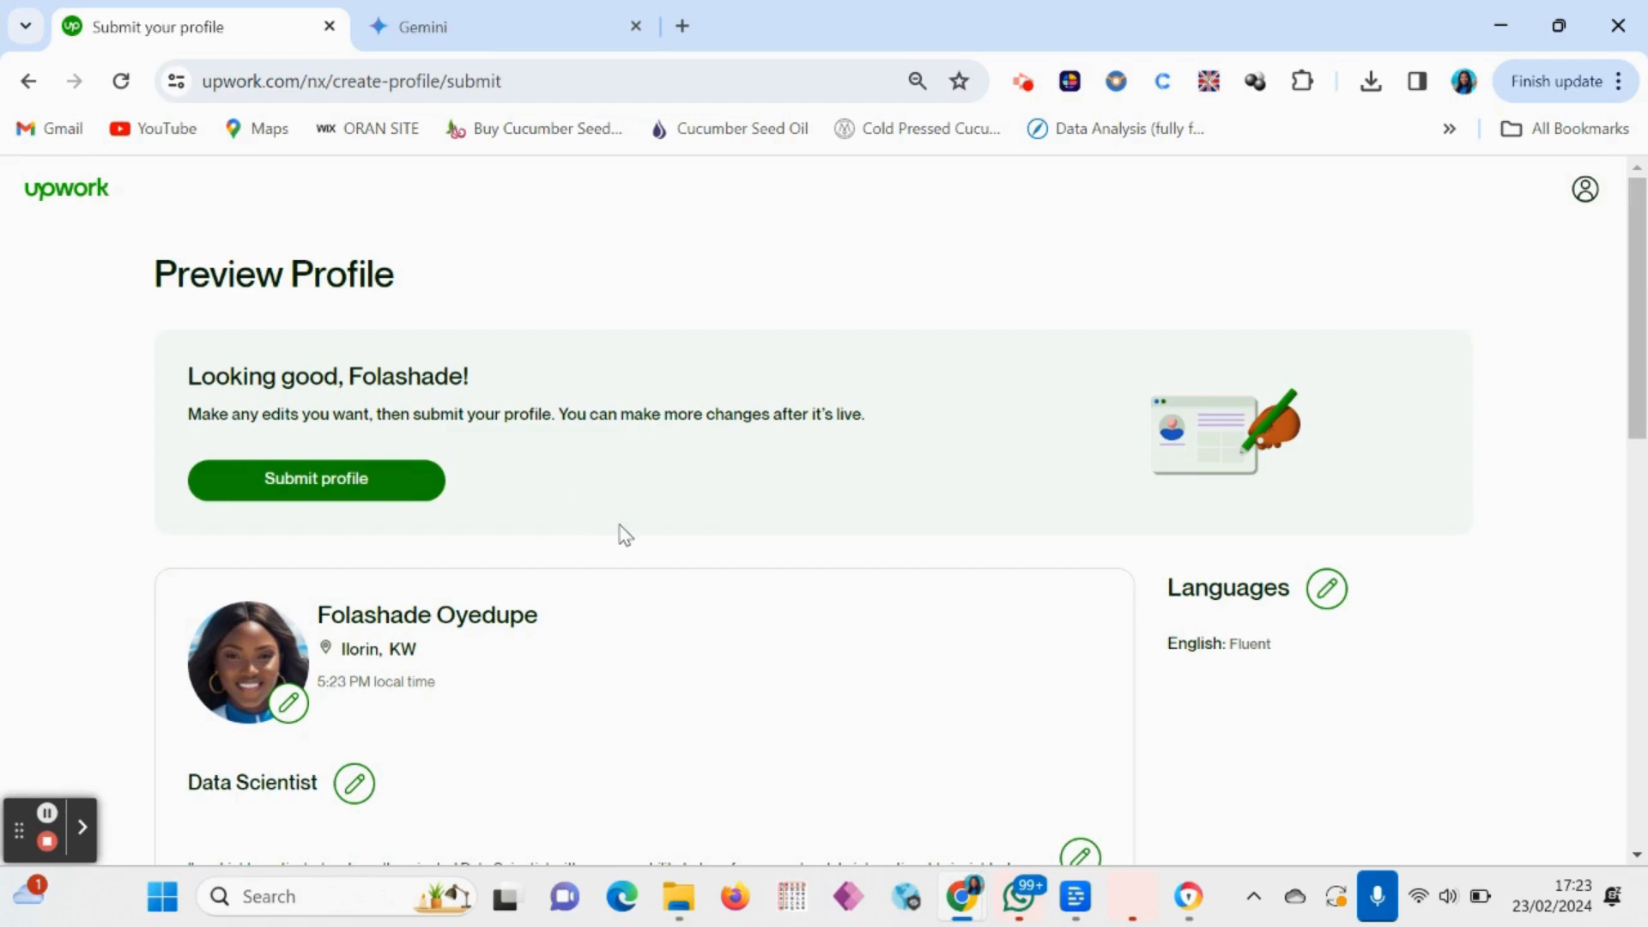
Review the whole profile preview, including the photo, title, bio, hourly rate, languages, skills, work history and education
scroll(624, 535, down, 1)
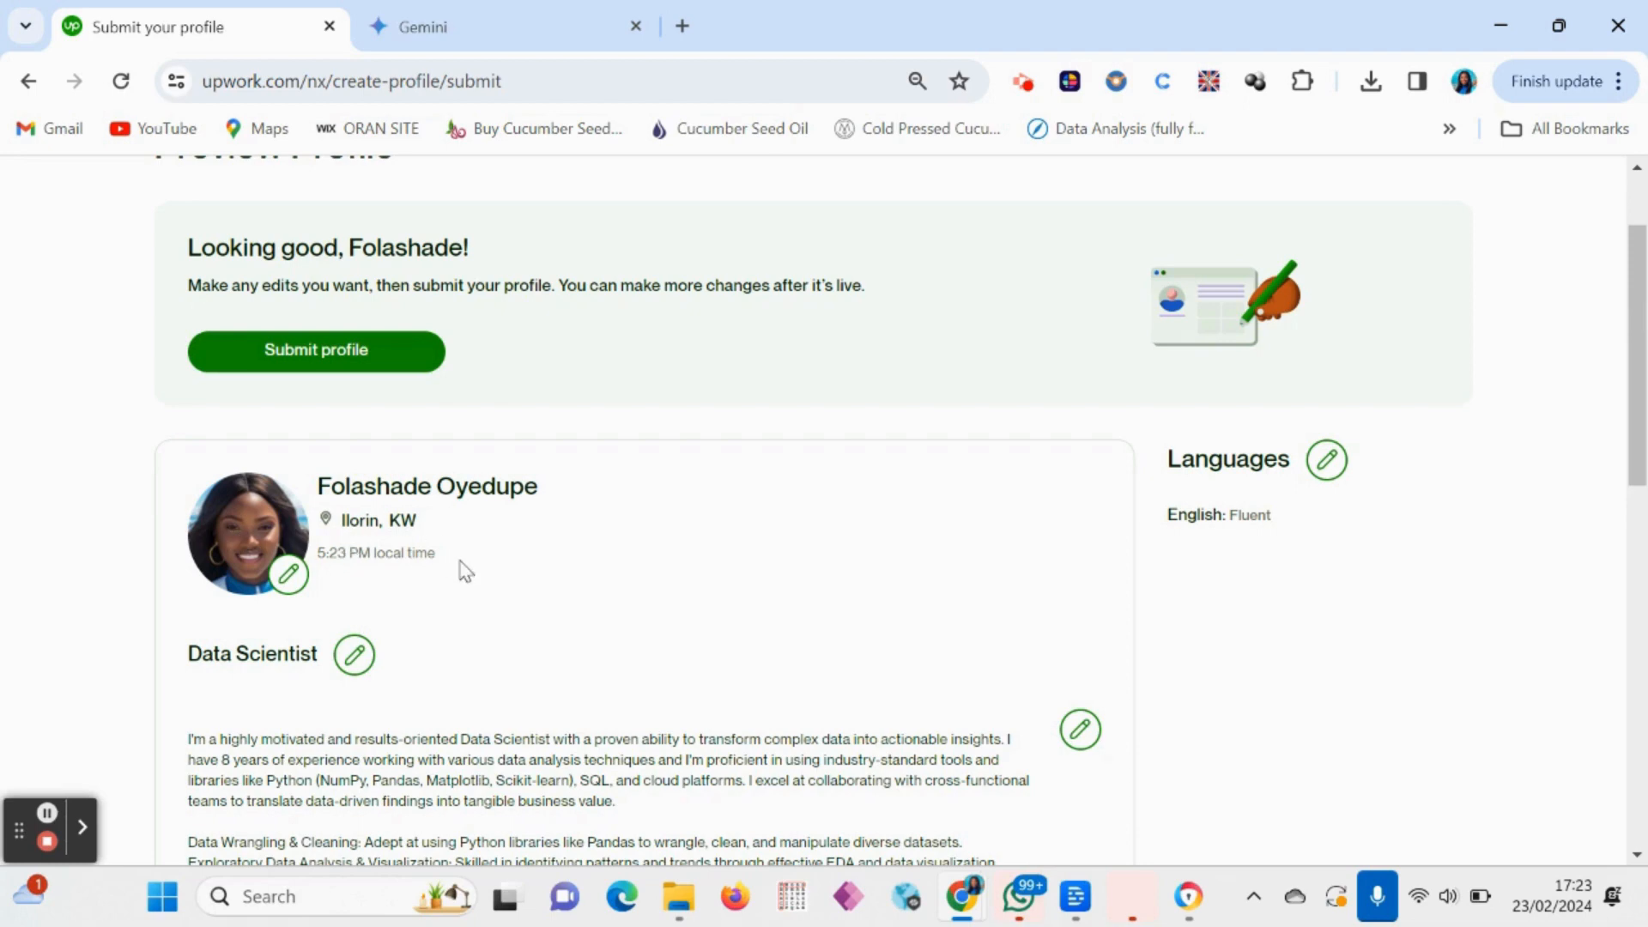
scroll(465, 571, down, 4)
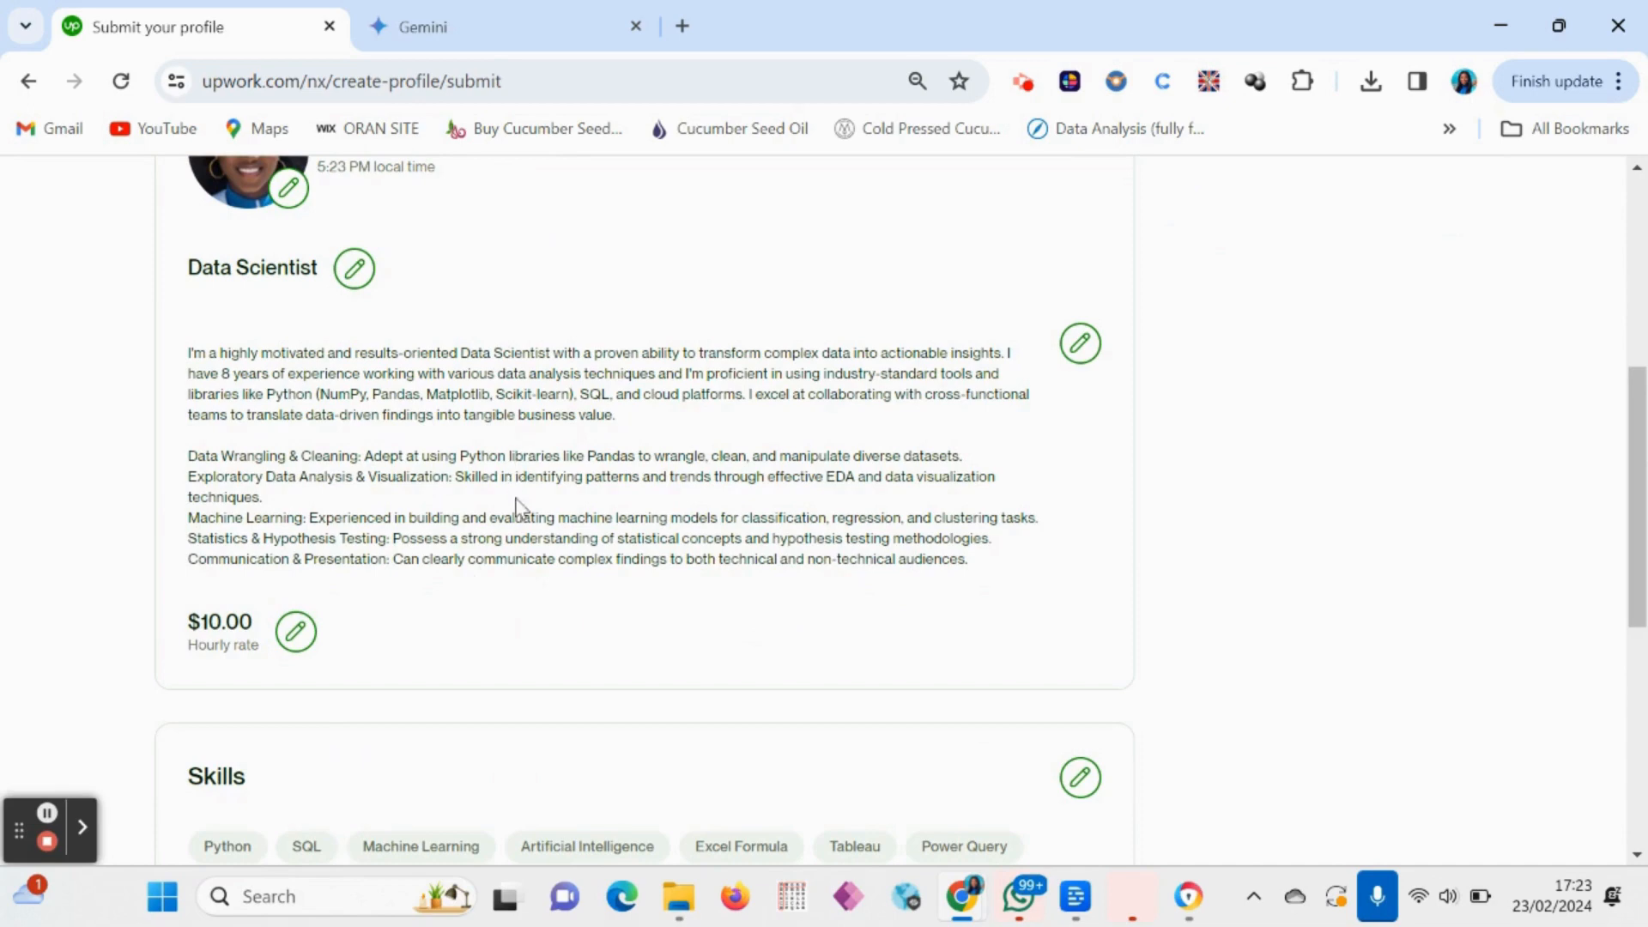
scroll(518, 506, down, 5)
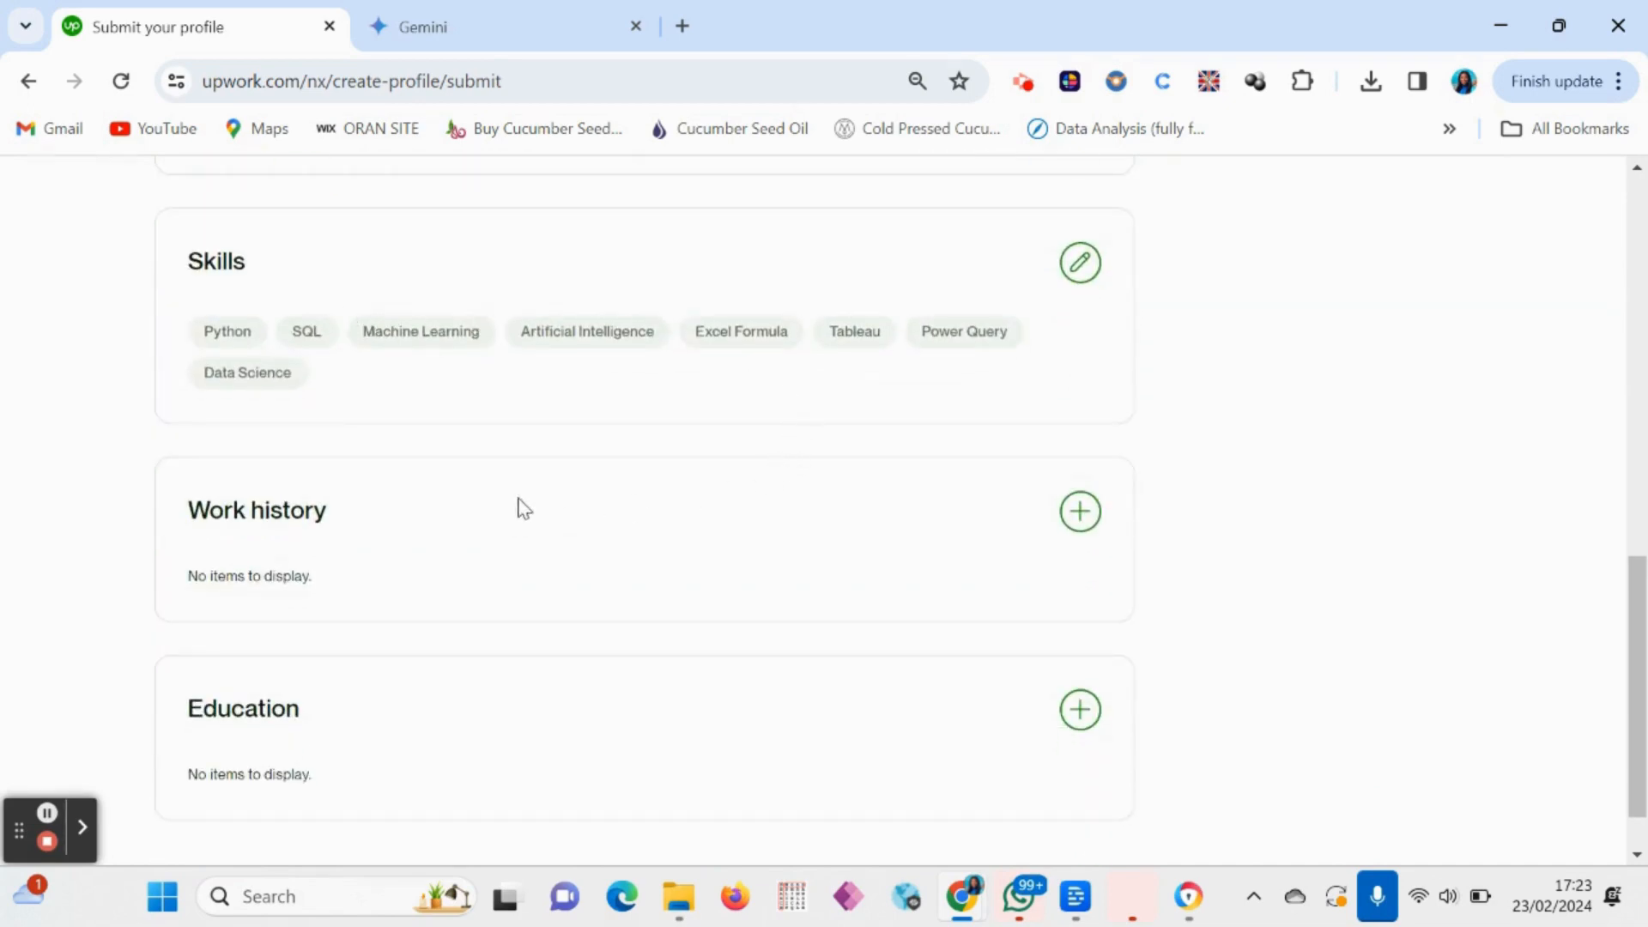
scroll(404, 504, down, 1)
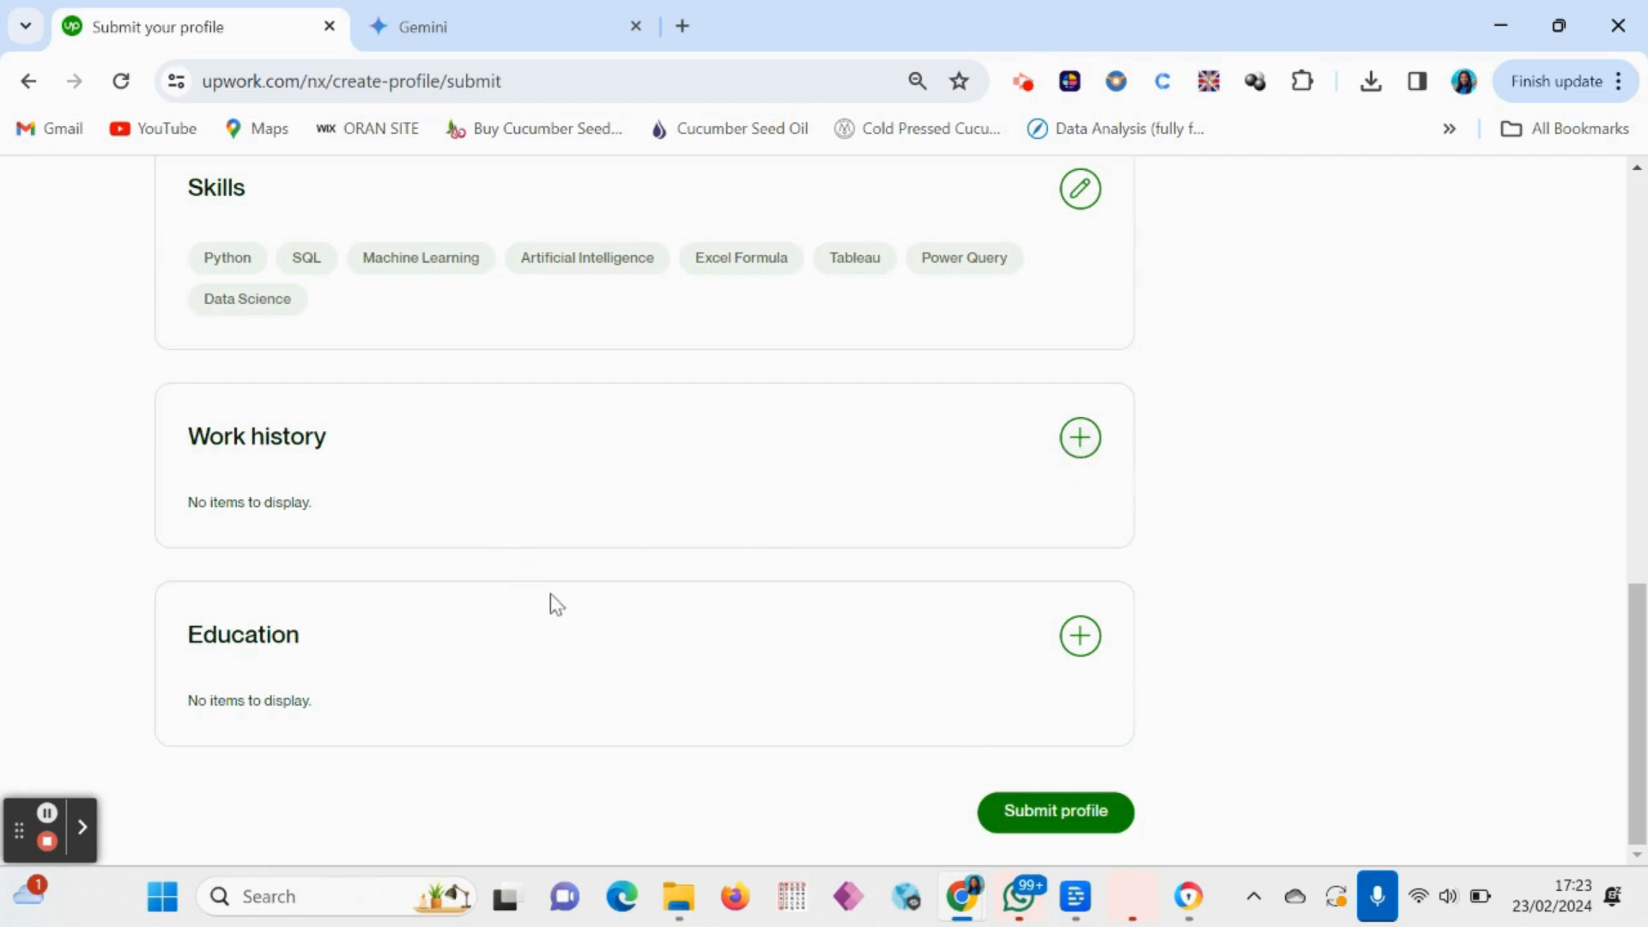
scroll(556, 605, up, 10)
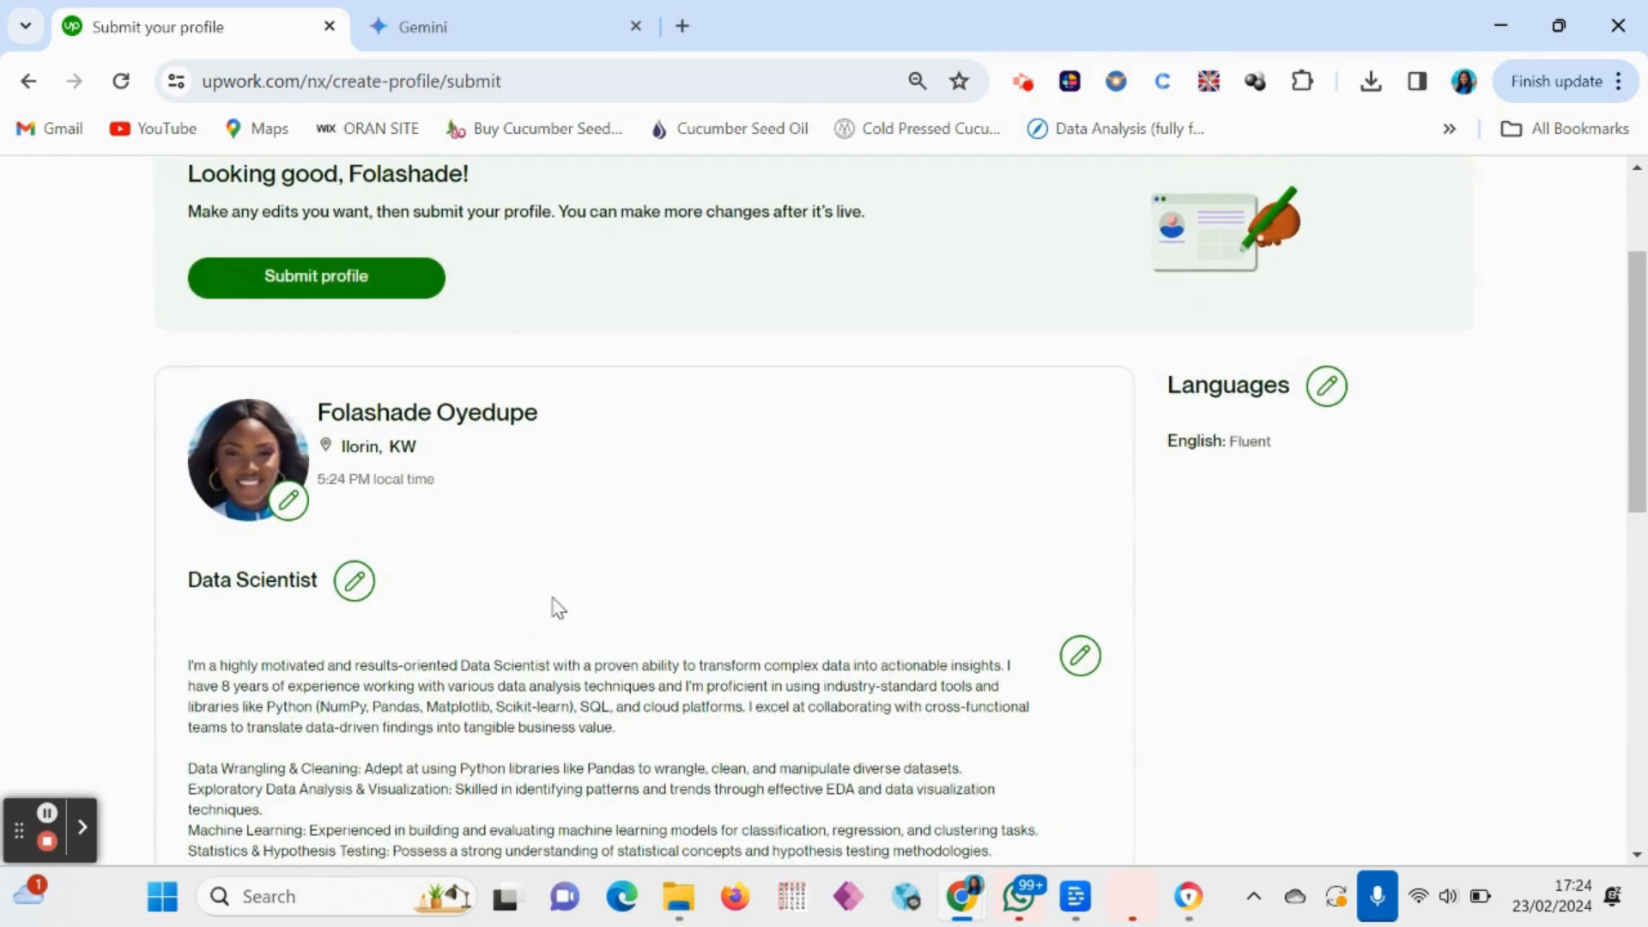
scroll(556, 605, up, 2)
scroll(558, 610, down, 12)
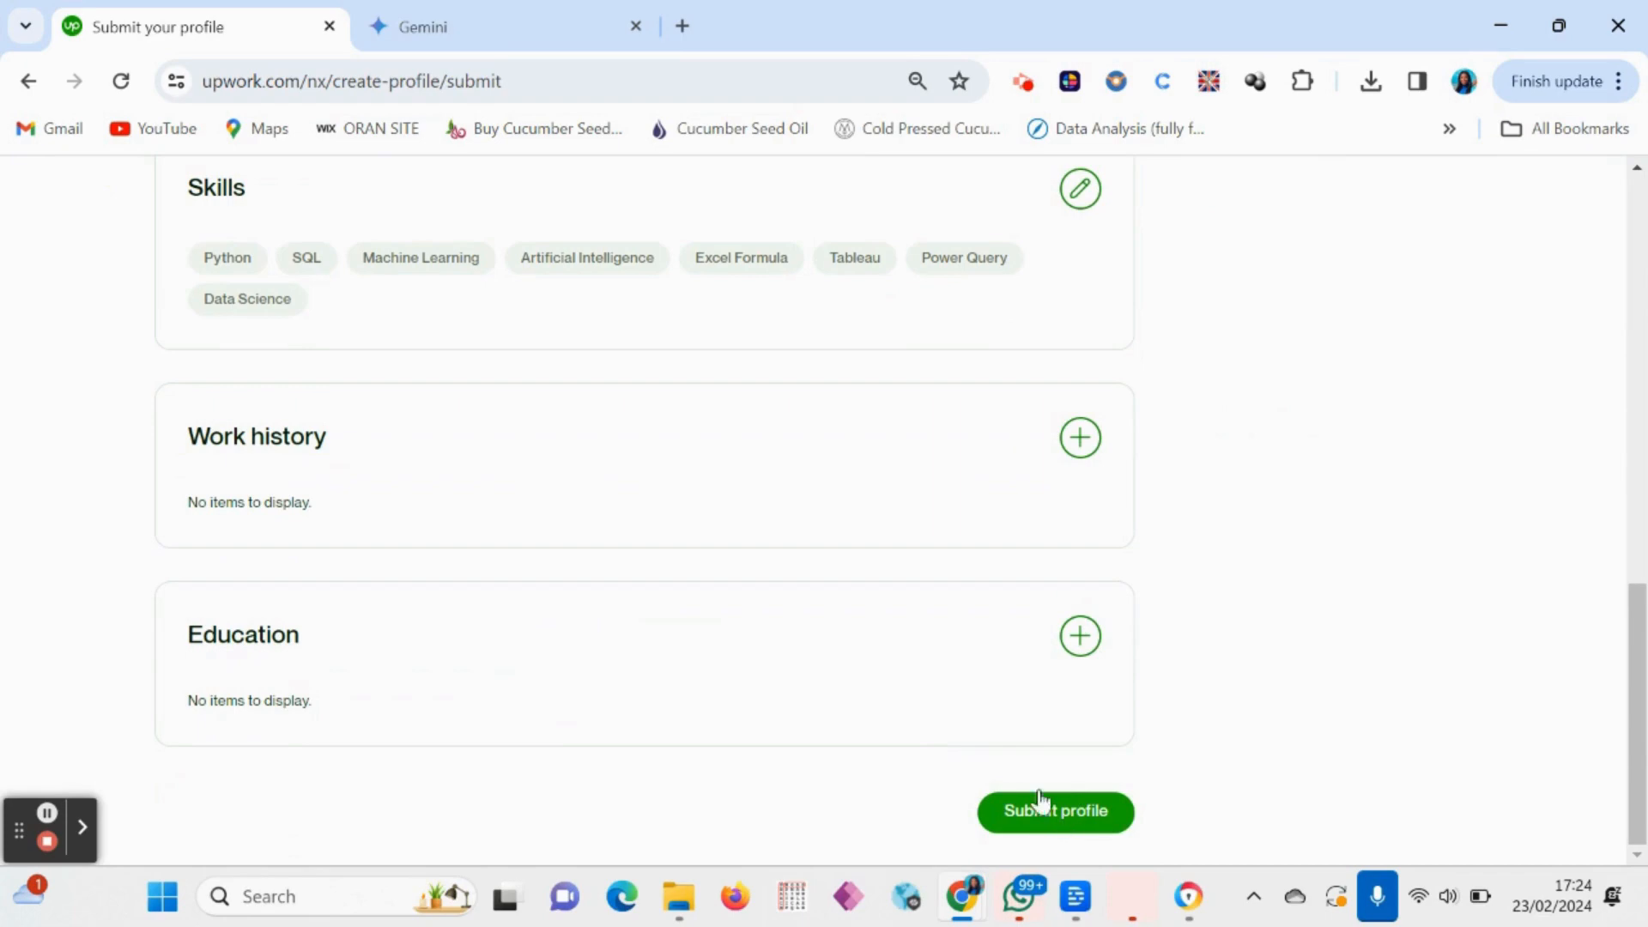
scroll(652, 582, up, 10)
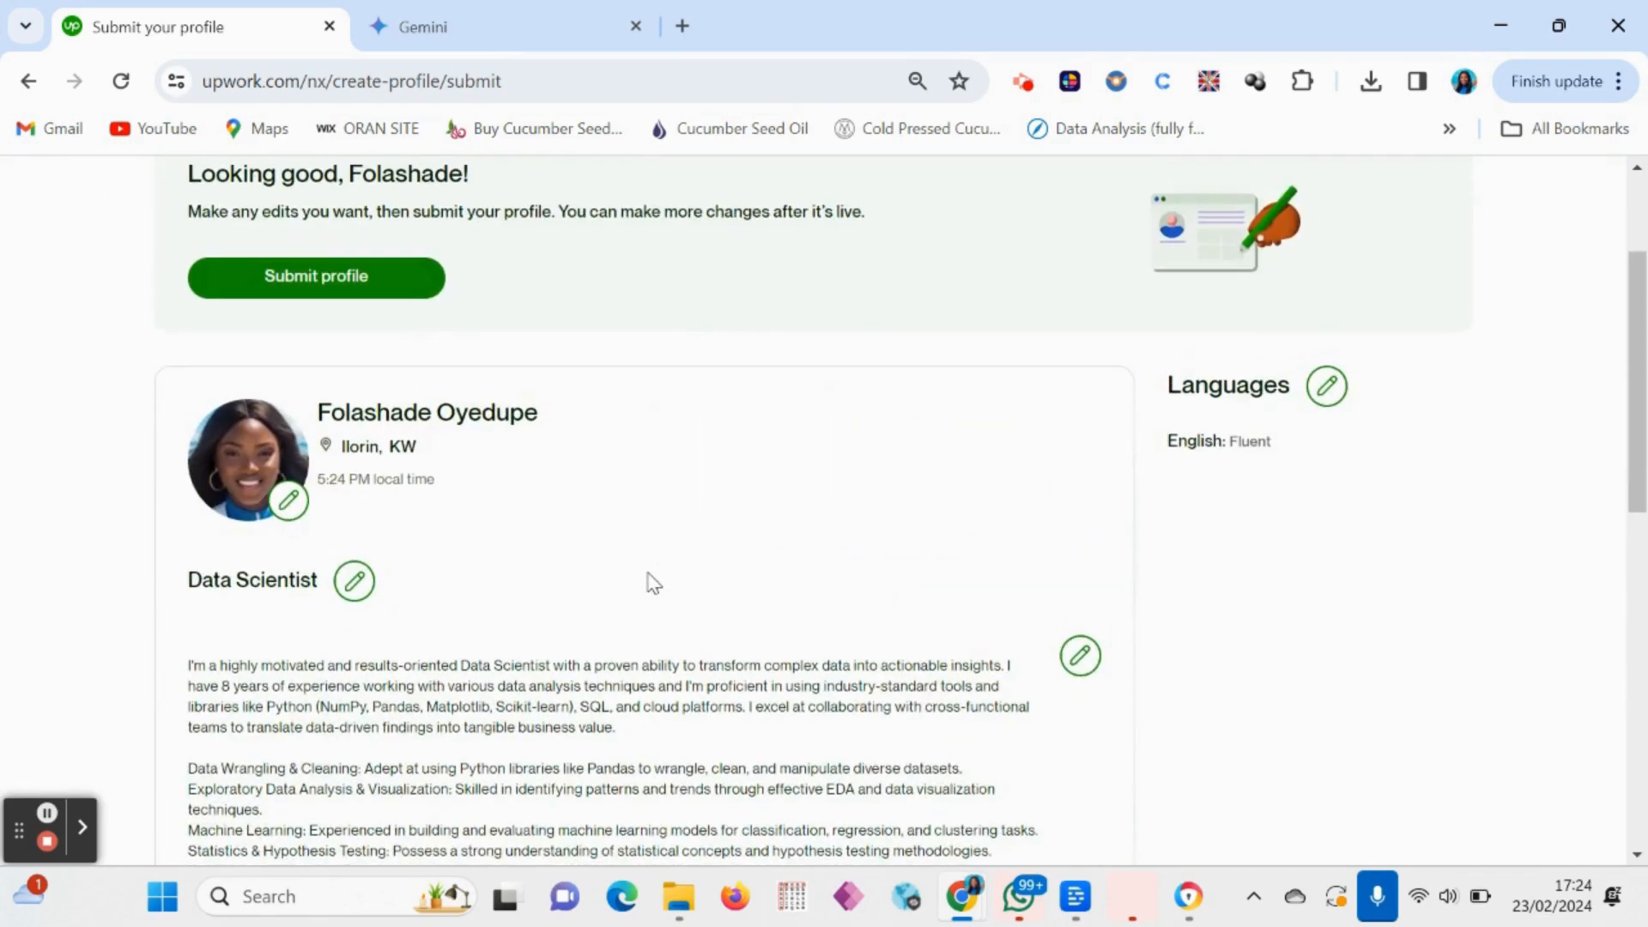
scroll(672, 635, down, 8)
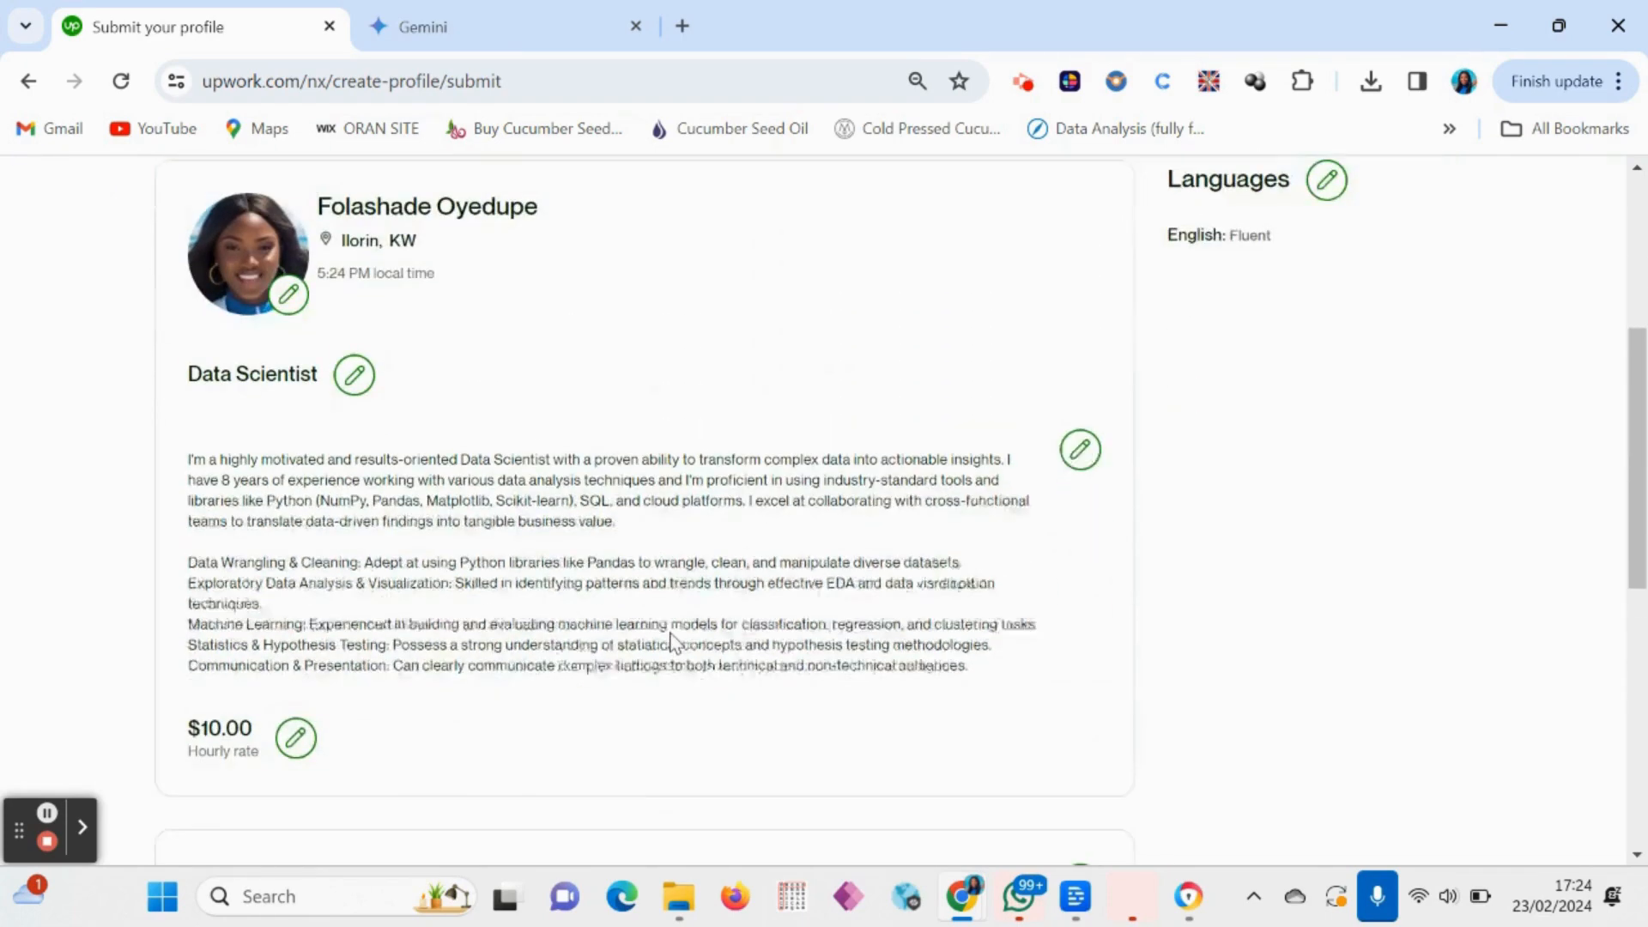
scroll(675, 642, down, 2)
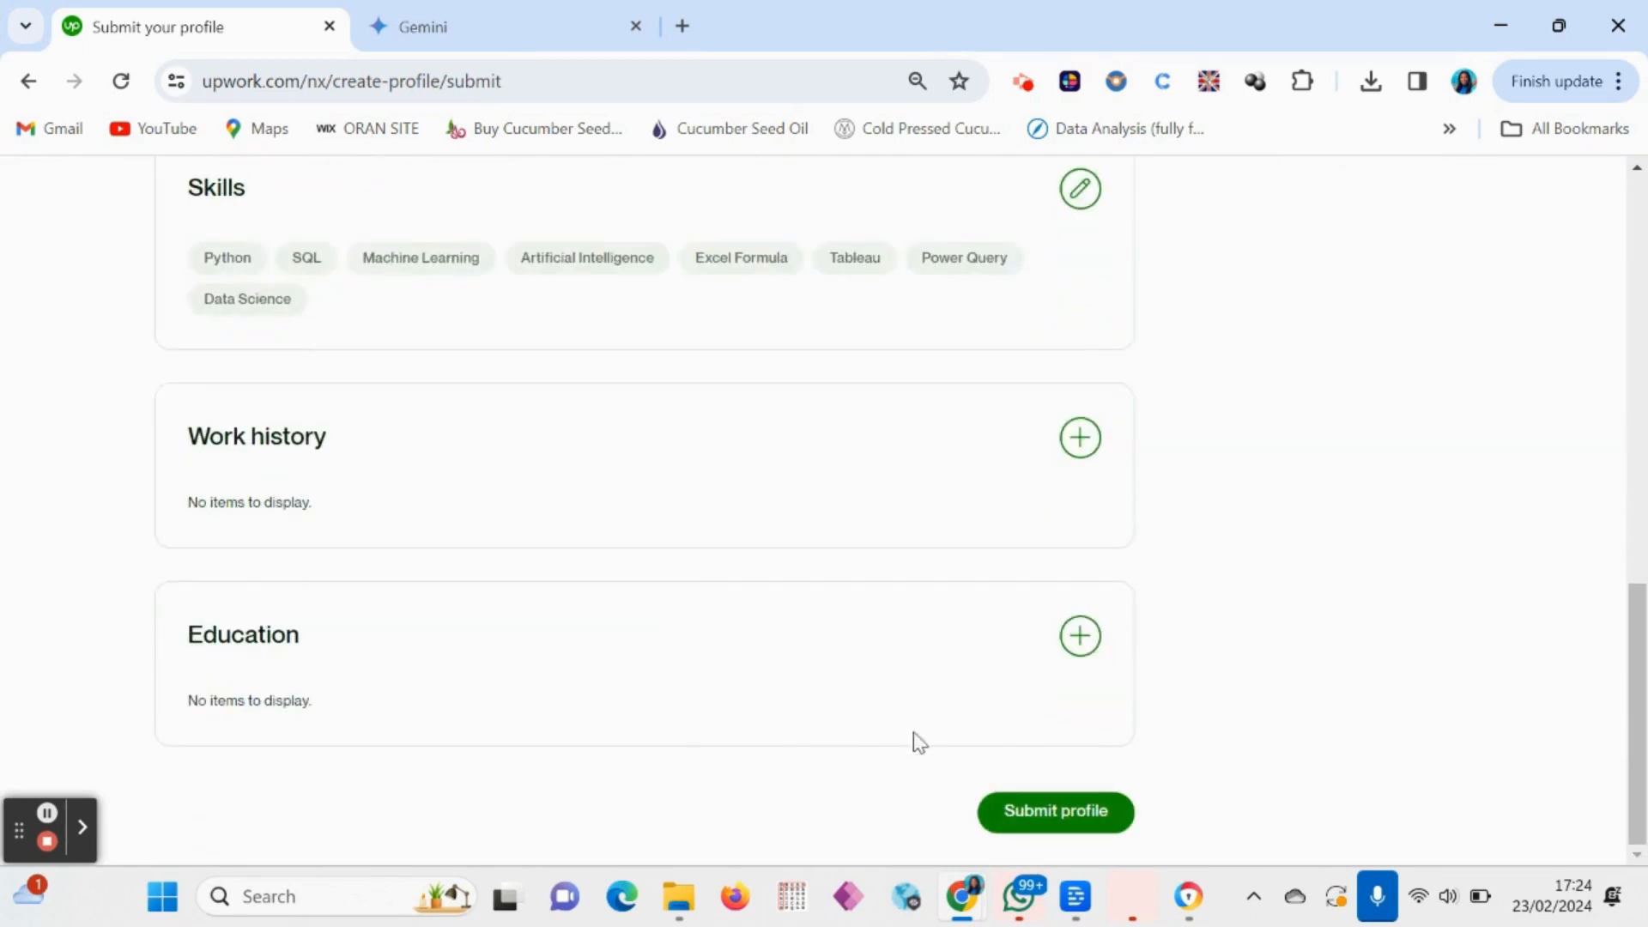
Submit the profile, read the verification notice and open the Best Matches job feed
click(1044, 822)
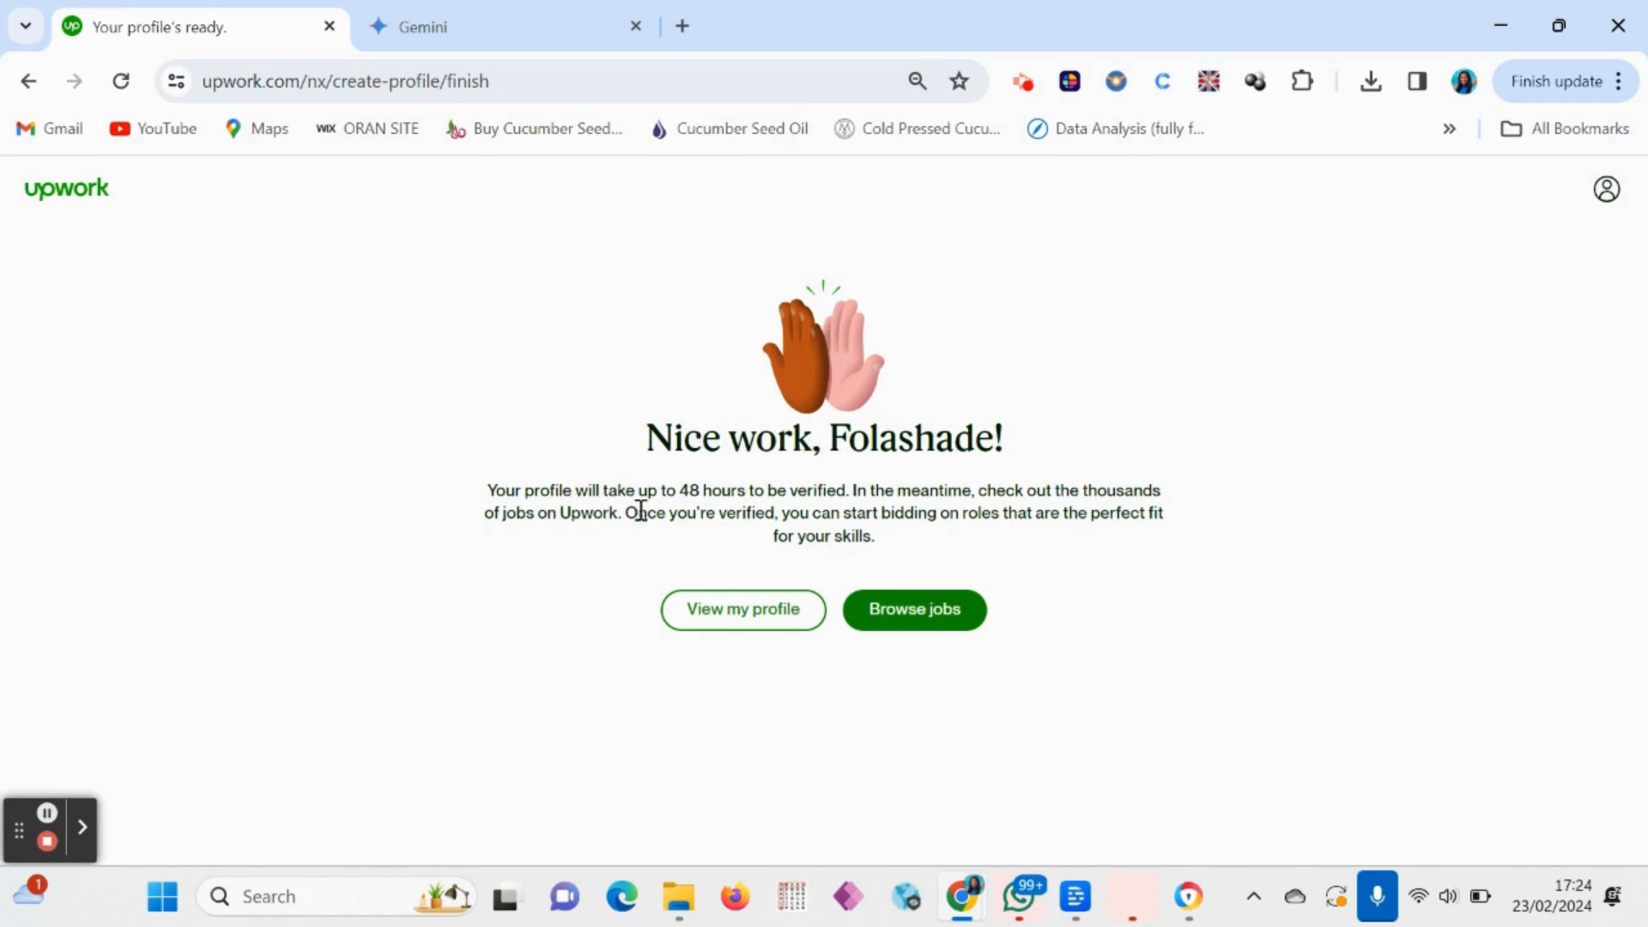
drag(684, 489, 912, 498)
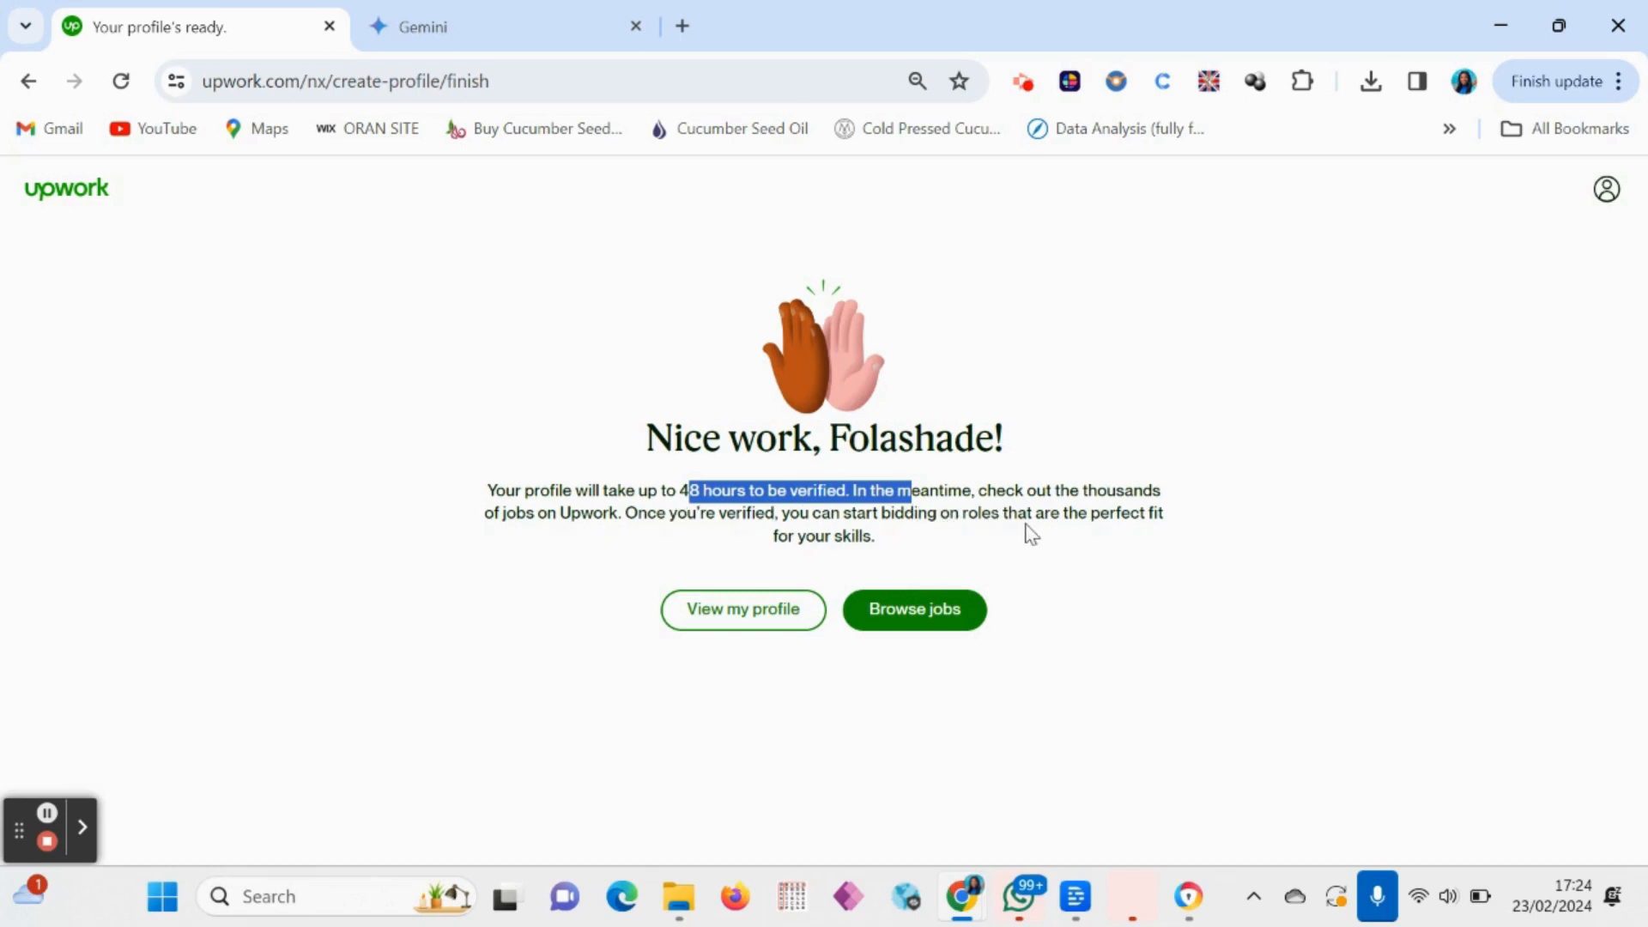
click(930, 619)
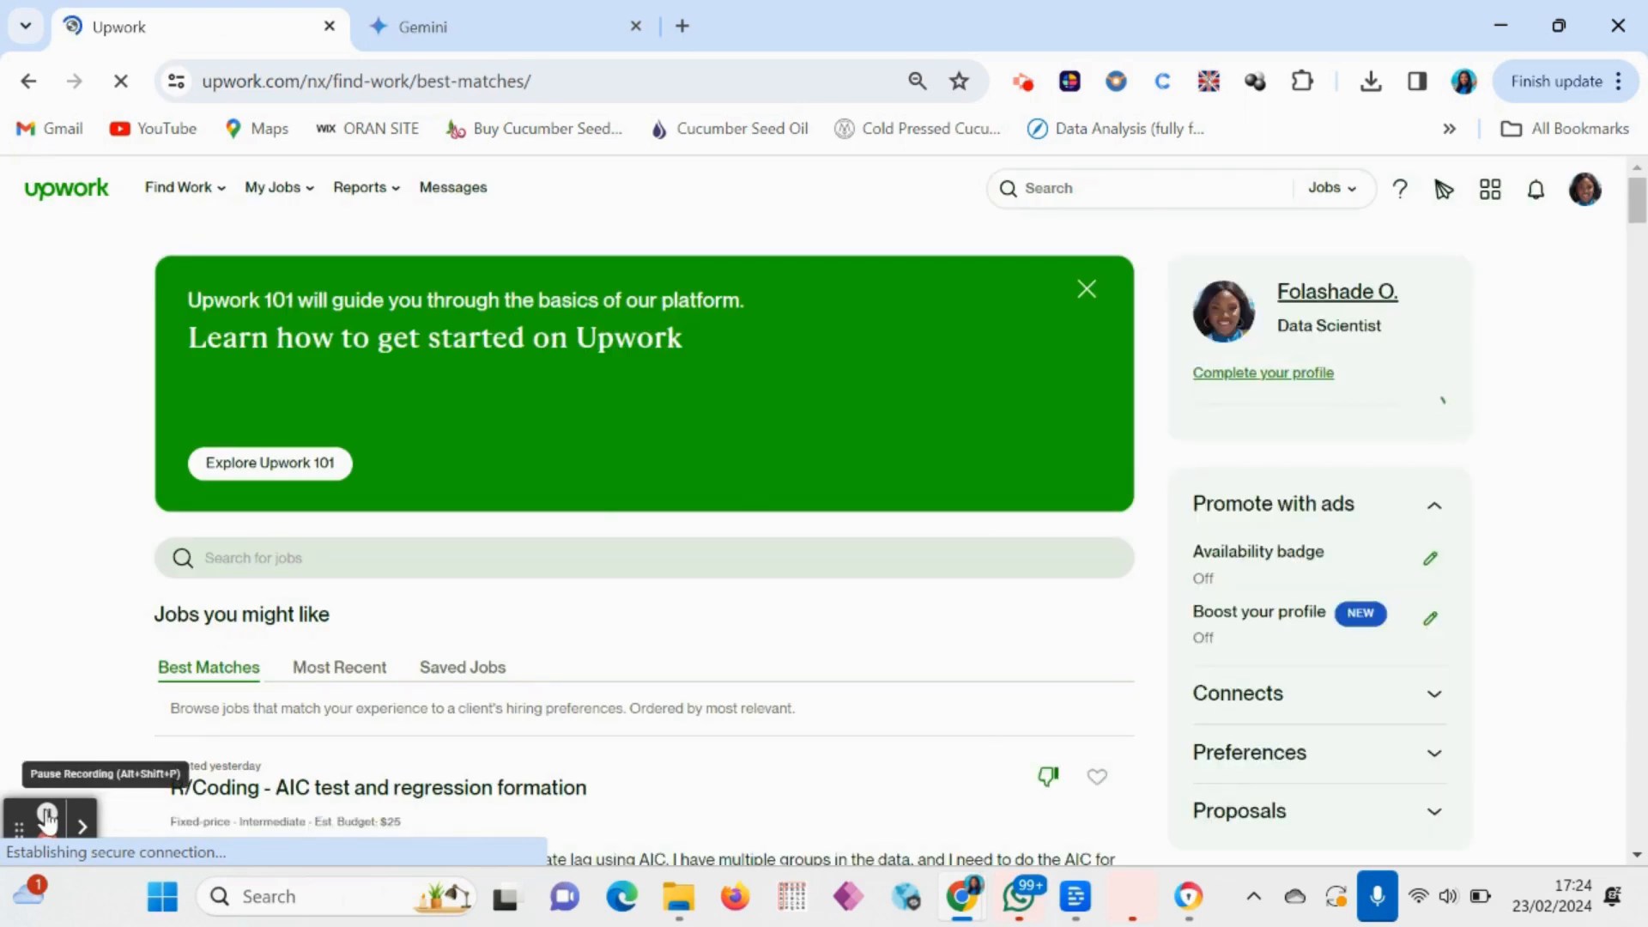
click(47, 816)
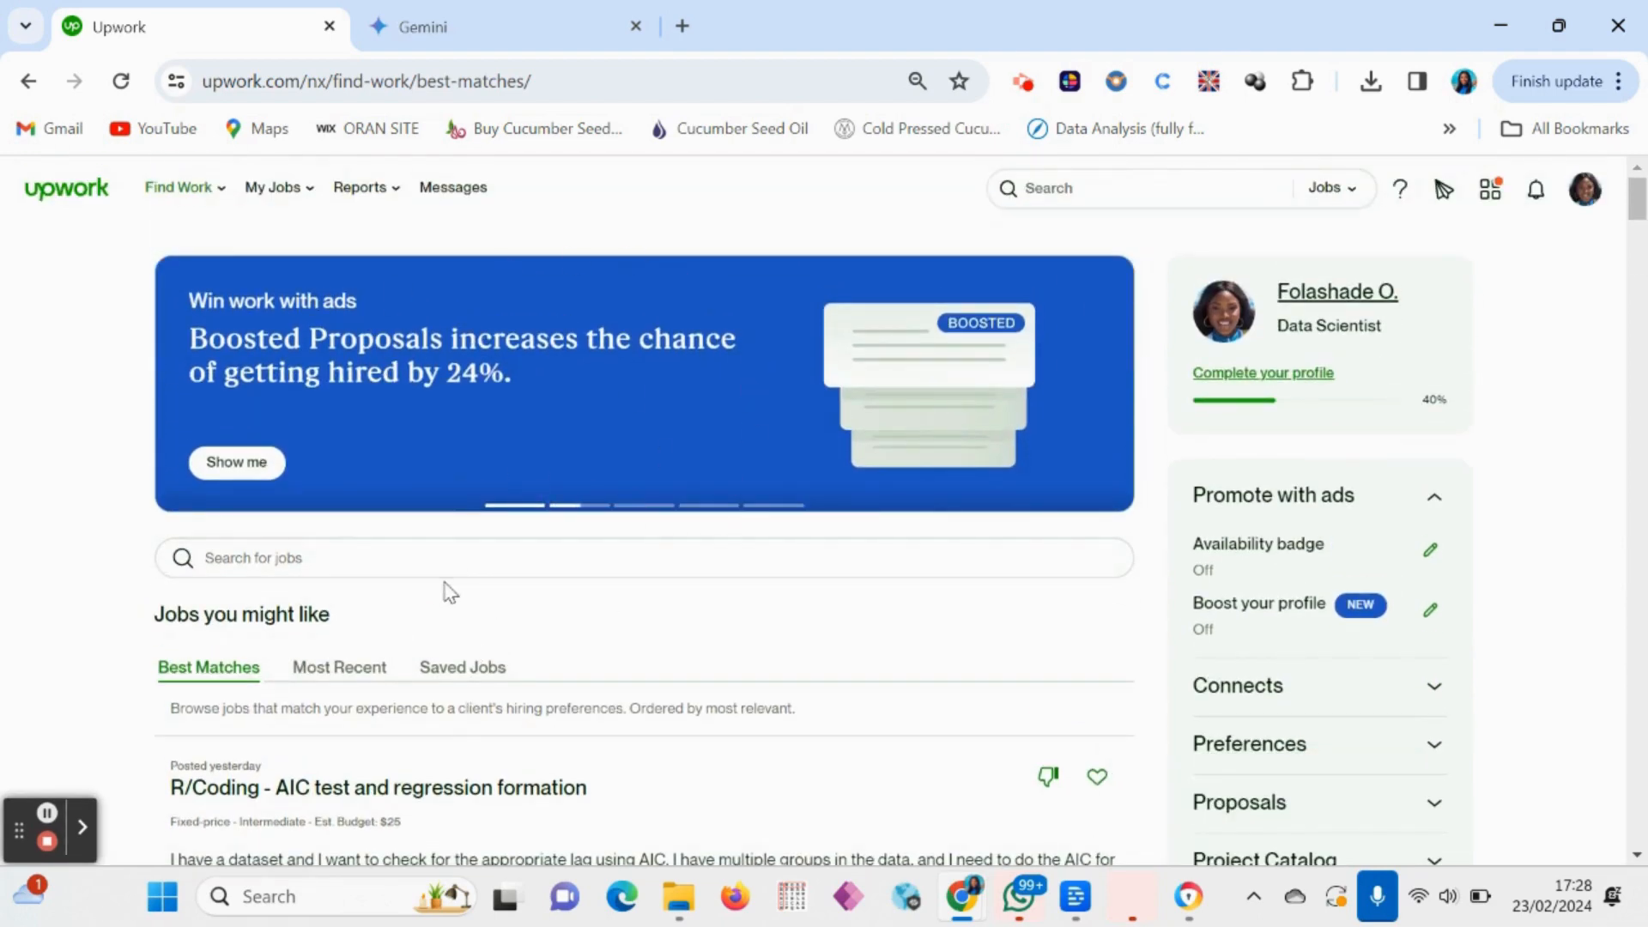
scroll(429, 617, down, 1)
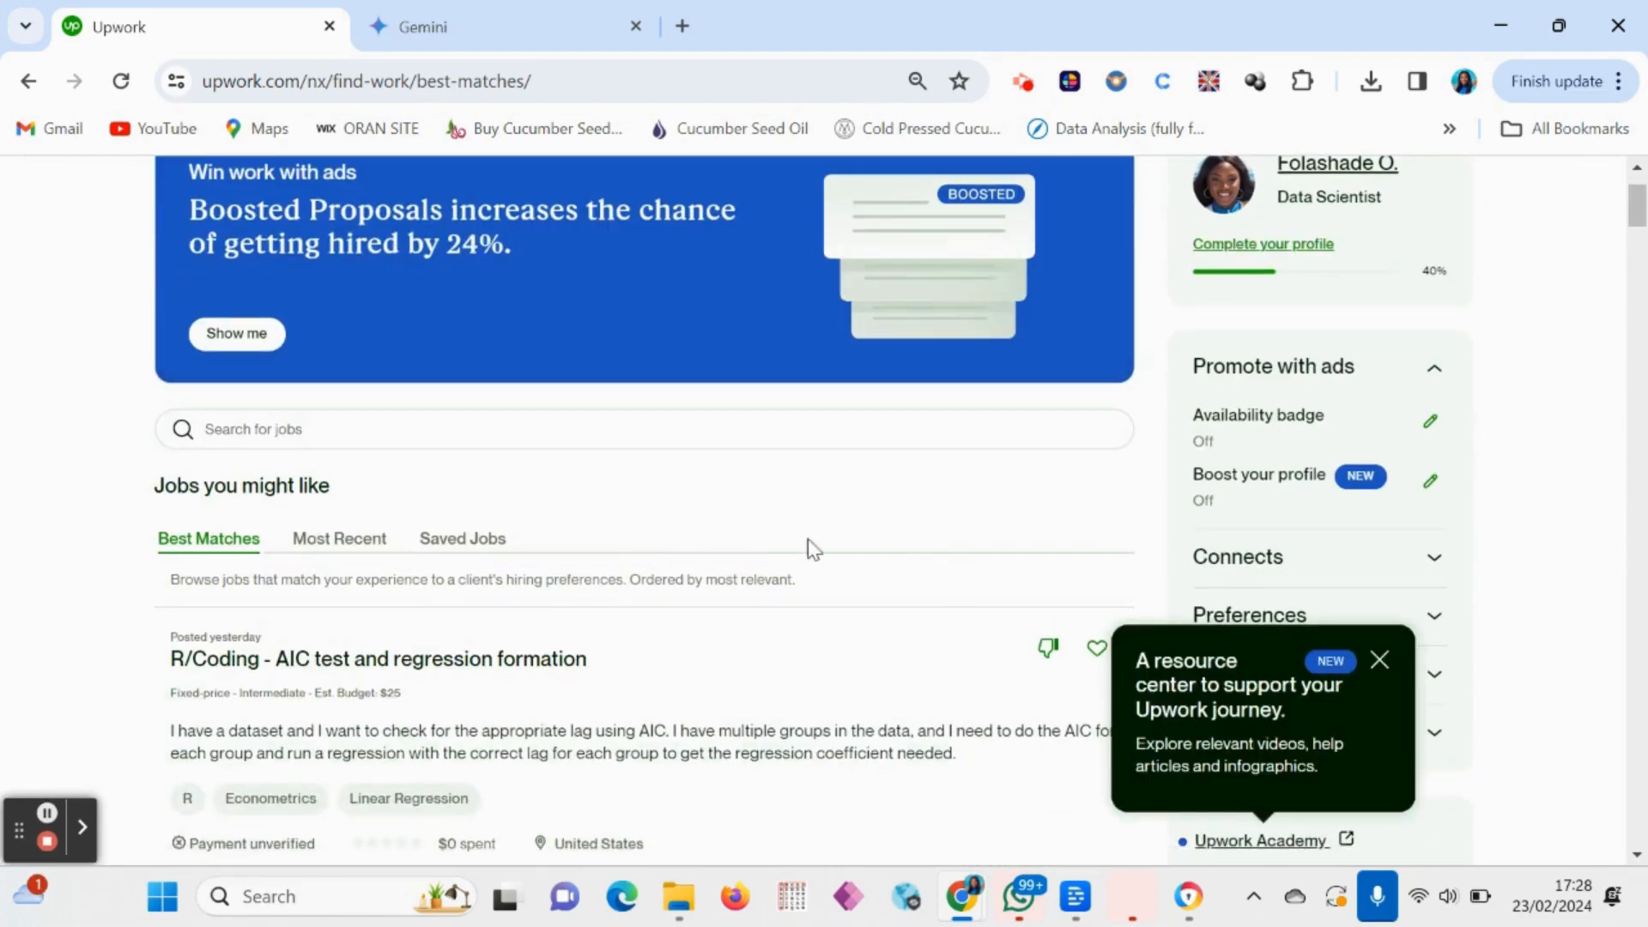
Dismiss the resource center notice and browse the Best Matches job listings, checking their titles, budgets, required skills and proposal details
click(1379, 662)
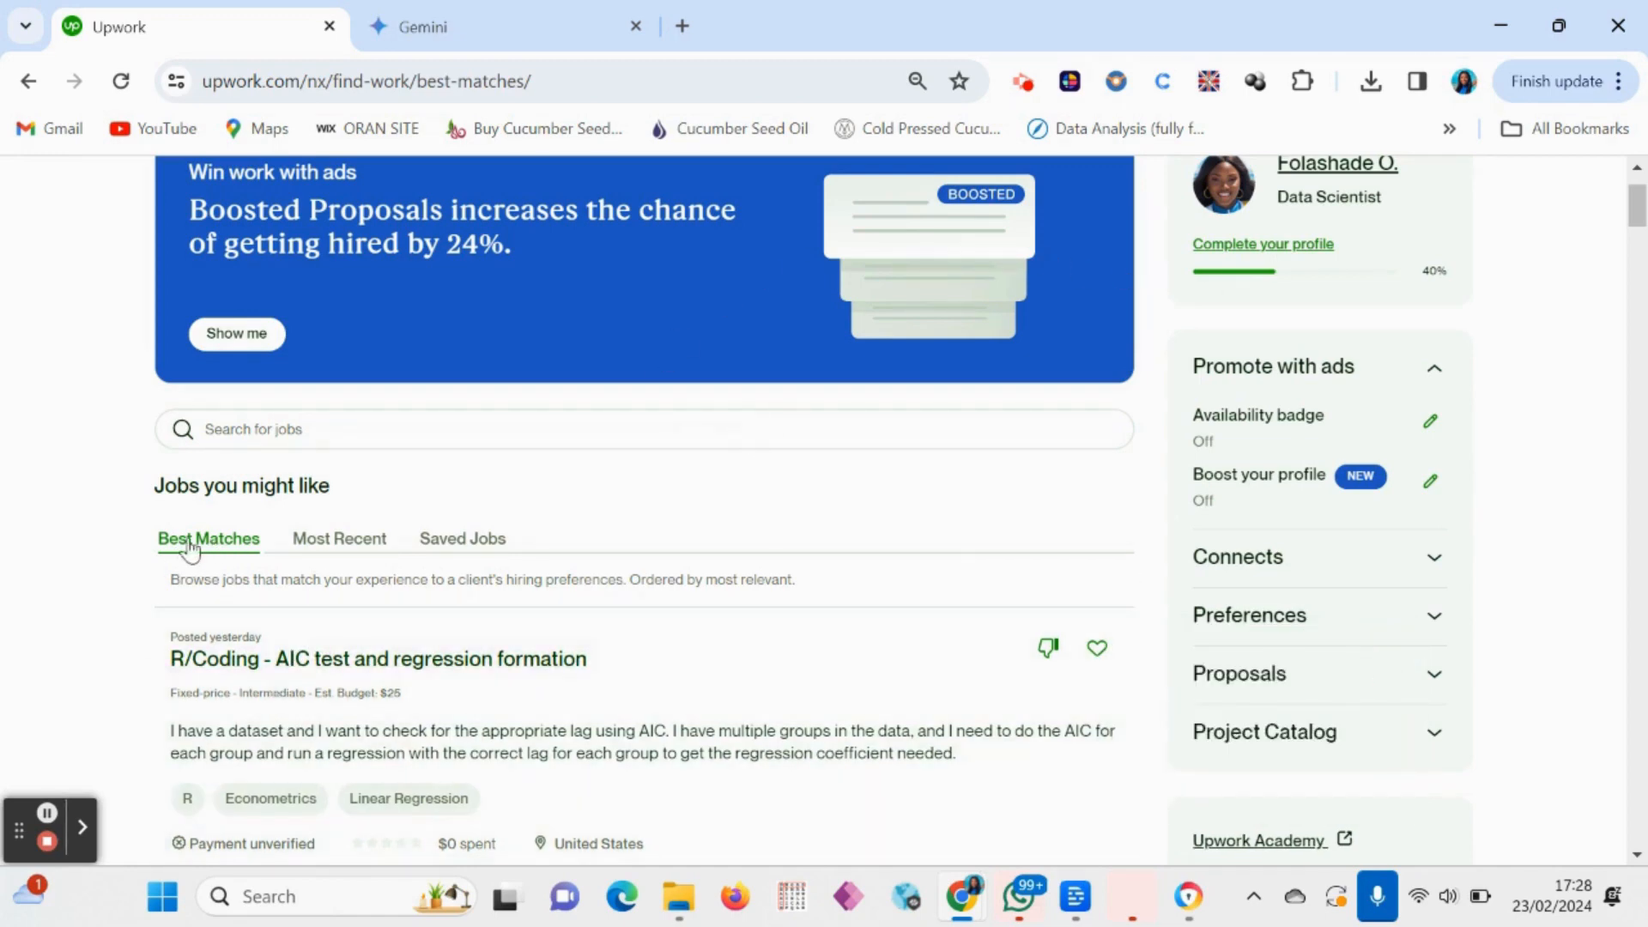
drag(138, 542, 204, 556)
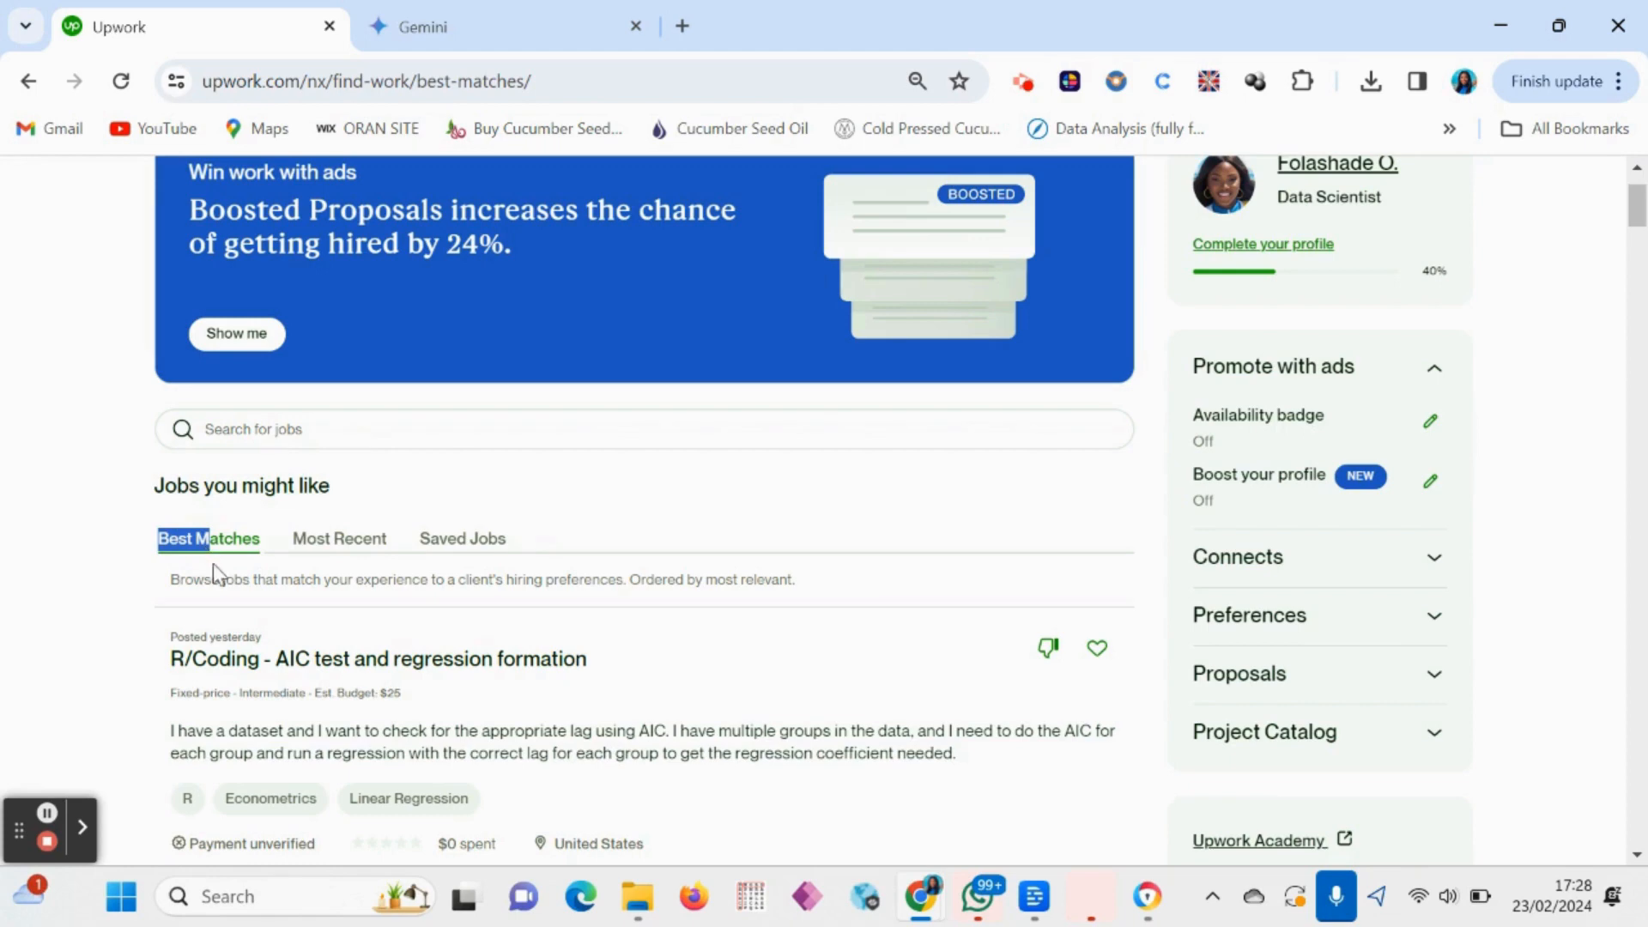
scroll(238, 611, down, 2)
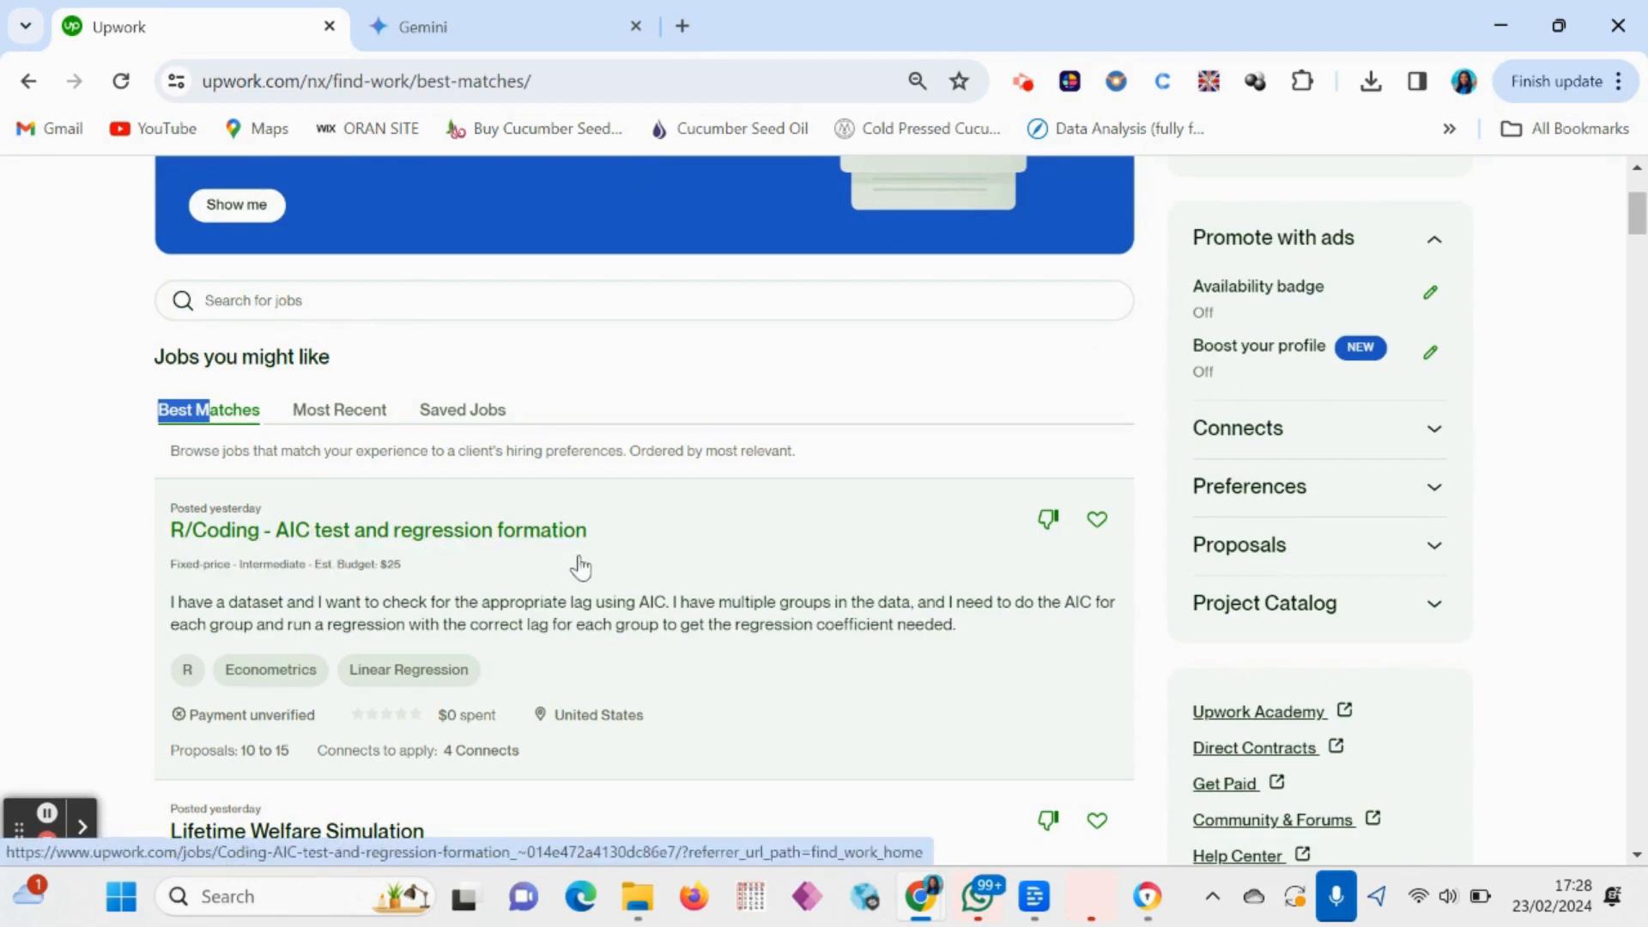
scroll(580, 568, down, 3)
scroll(581, 571, down, 2)
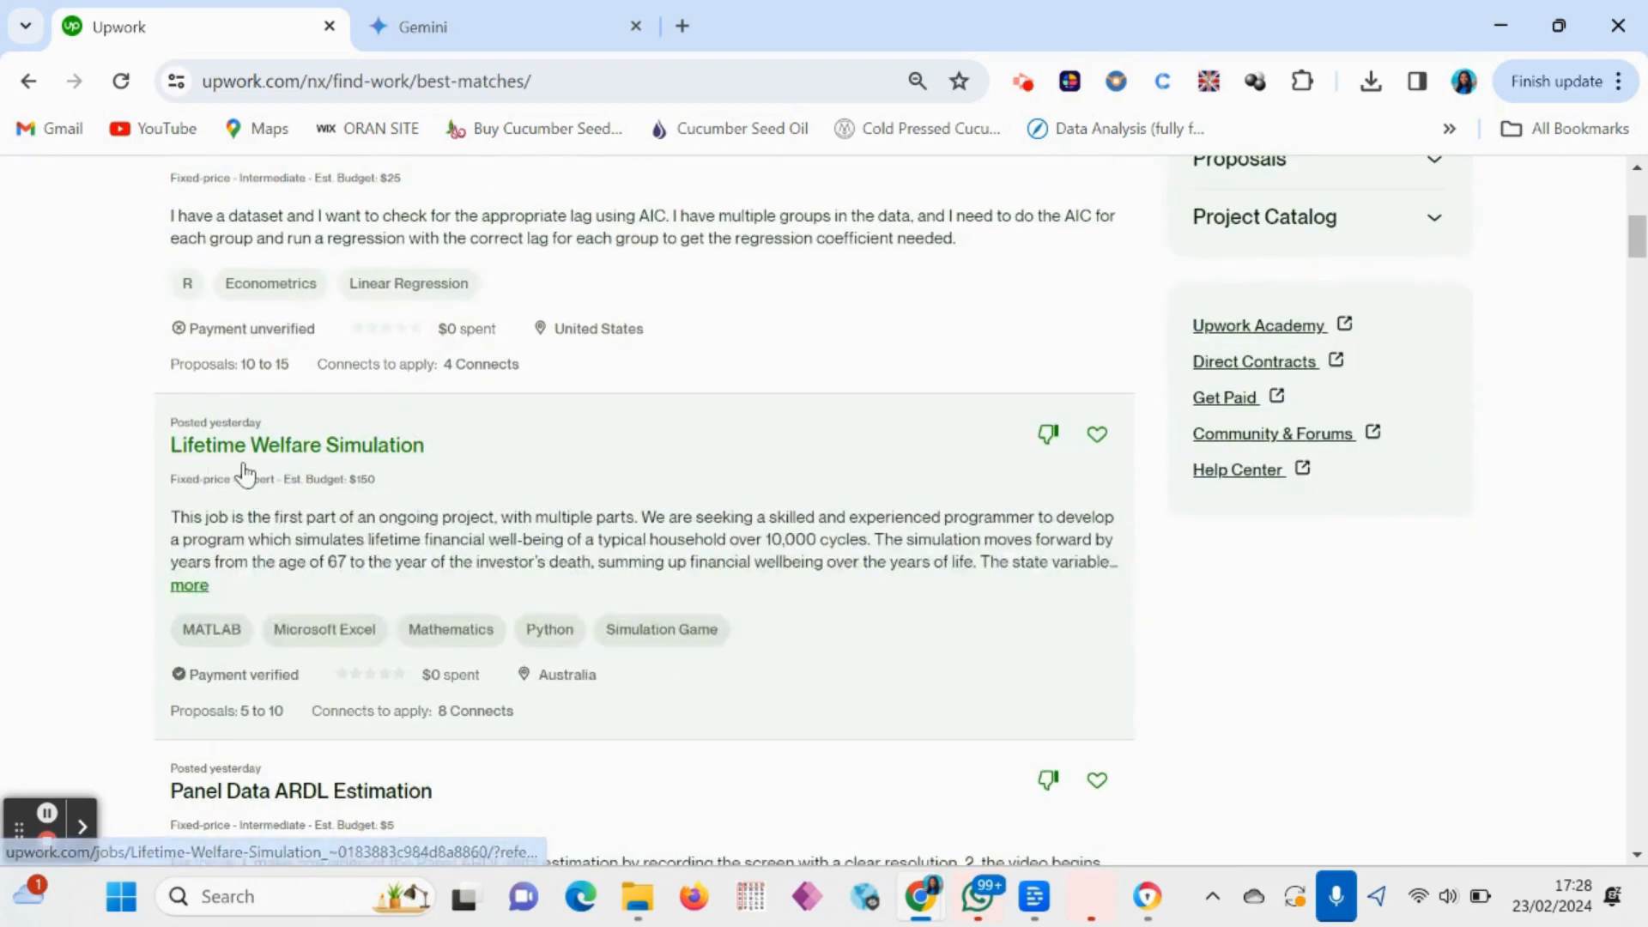
scroll(346, 470, down, 5)
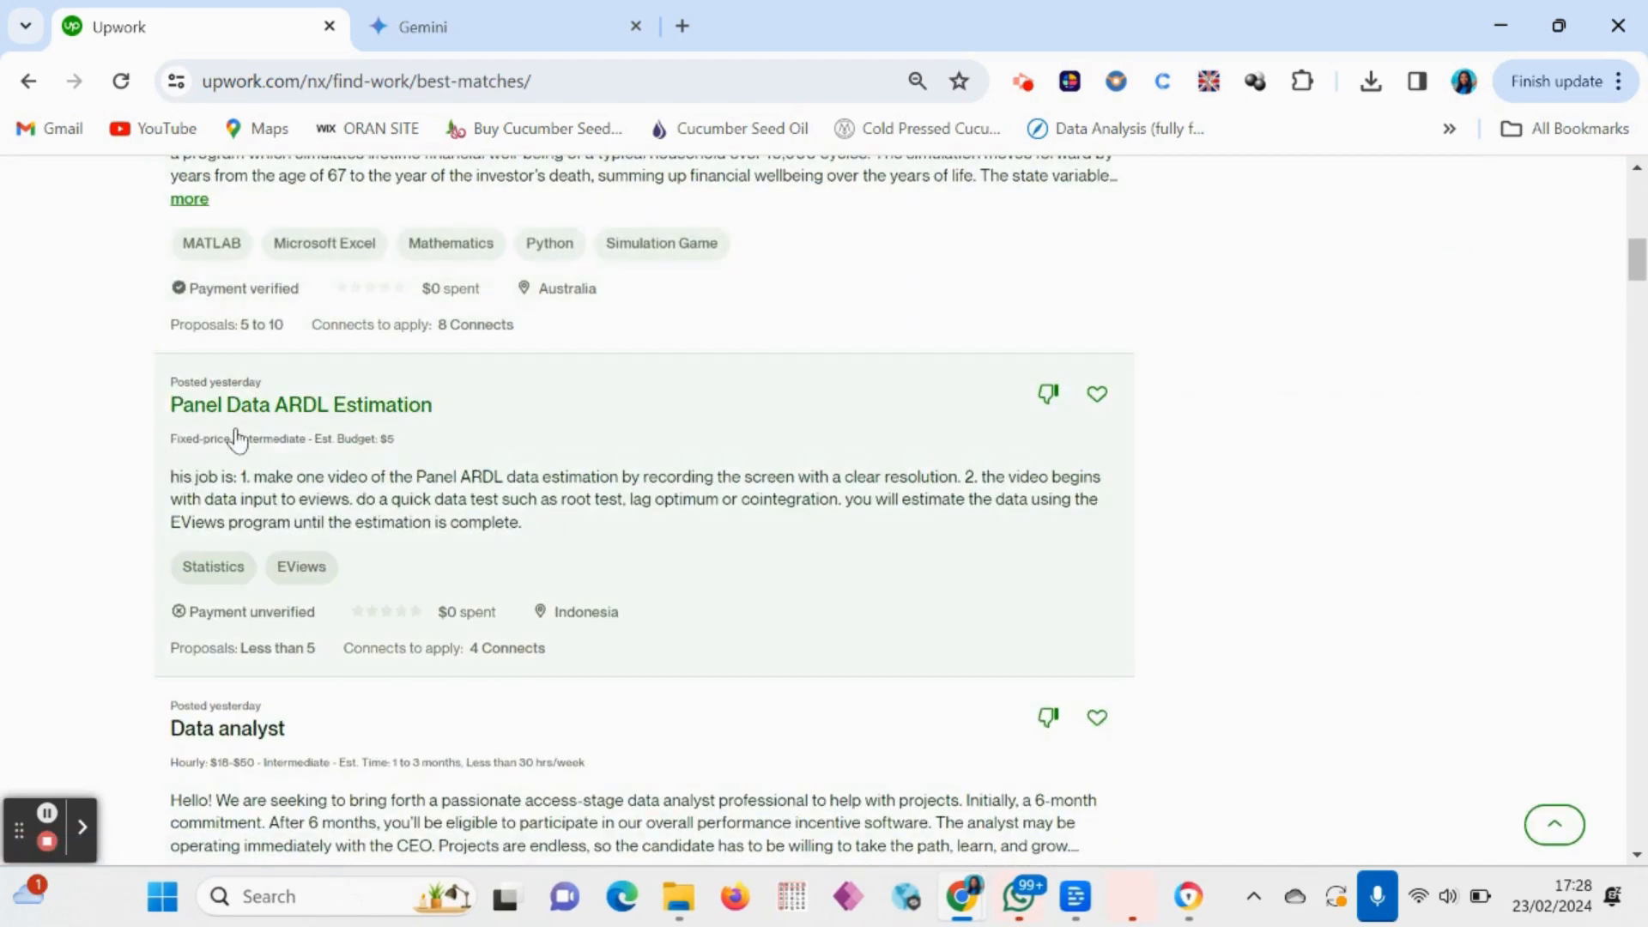
scroll(404, 434, down, 5)
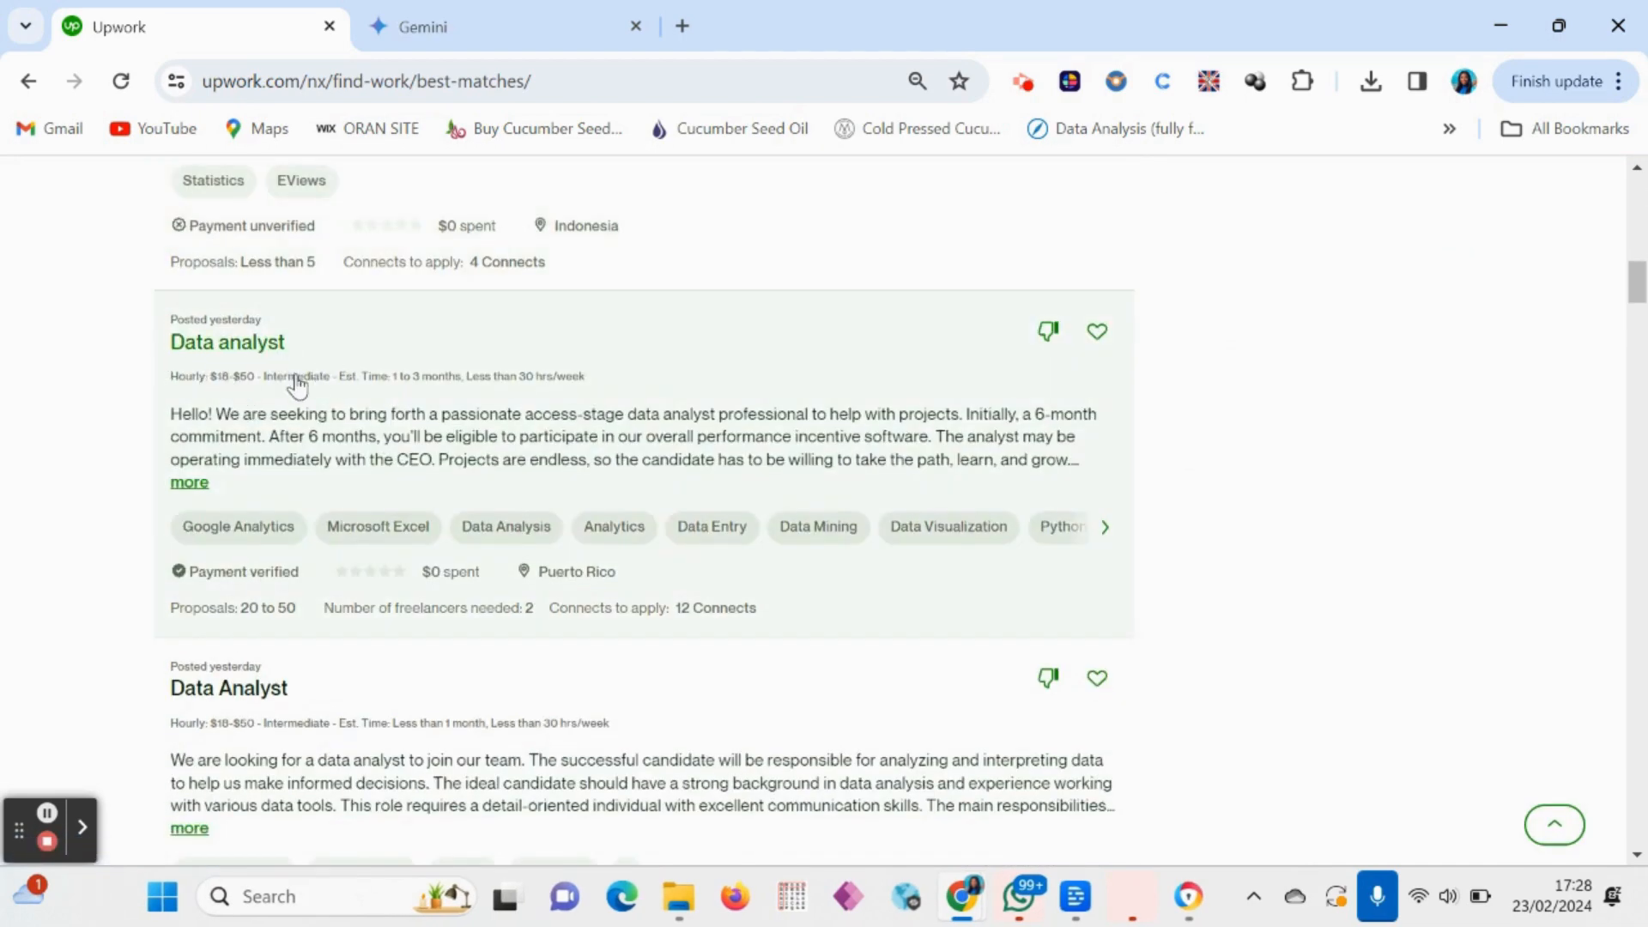
scroll(279, 482, down, 1)
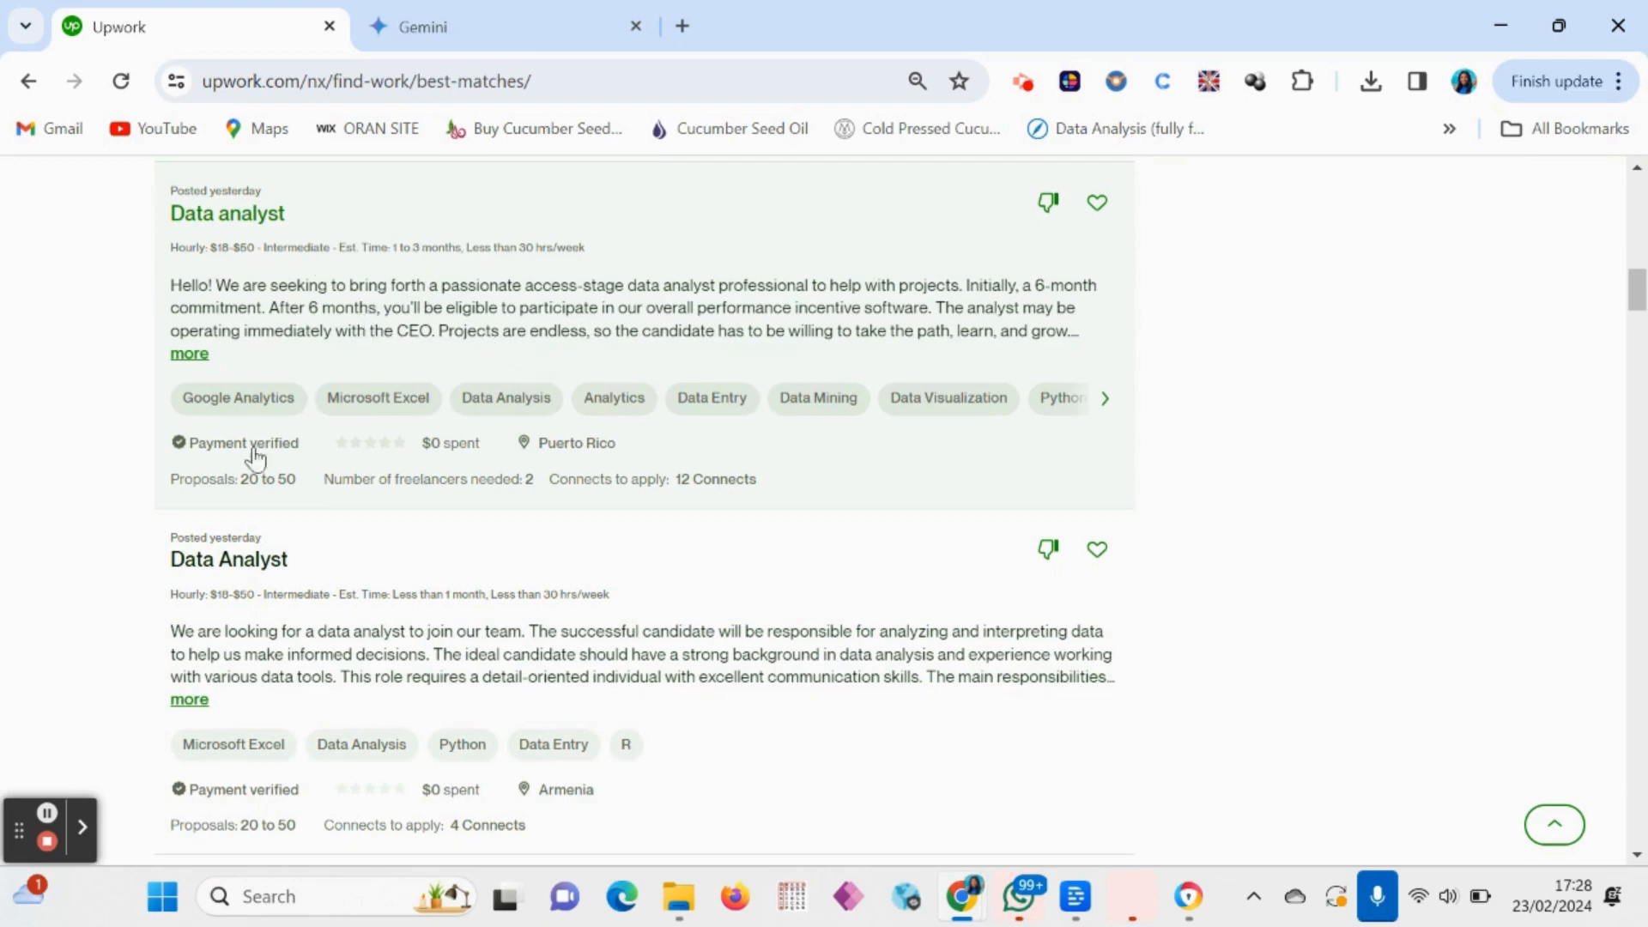
Check the hourly range of the Data analyst job from Puerto Rico, view its details and return to the job feed
drag(171, 247, 254, 259)
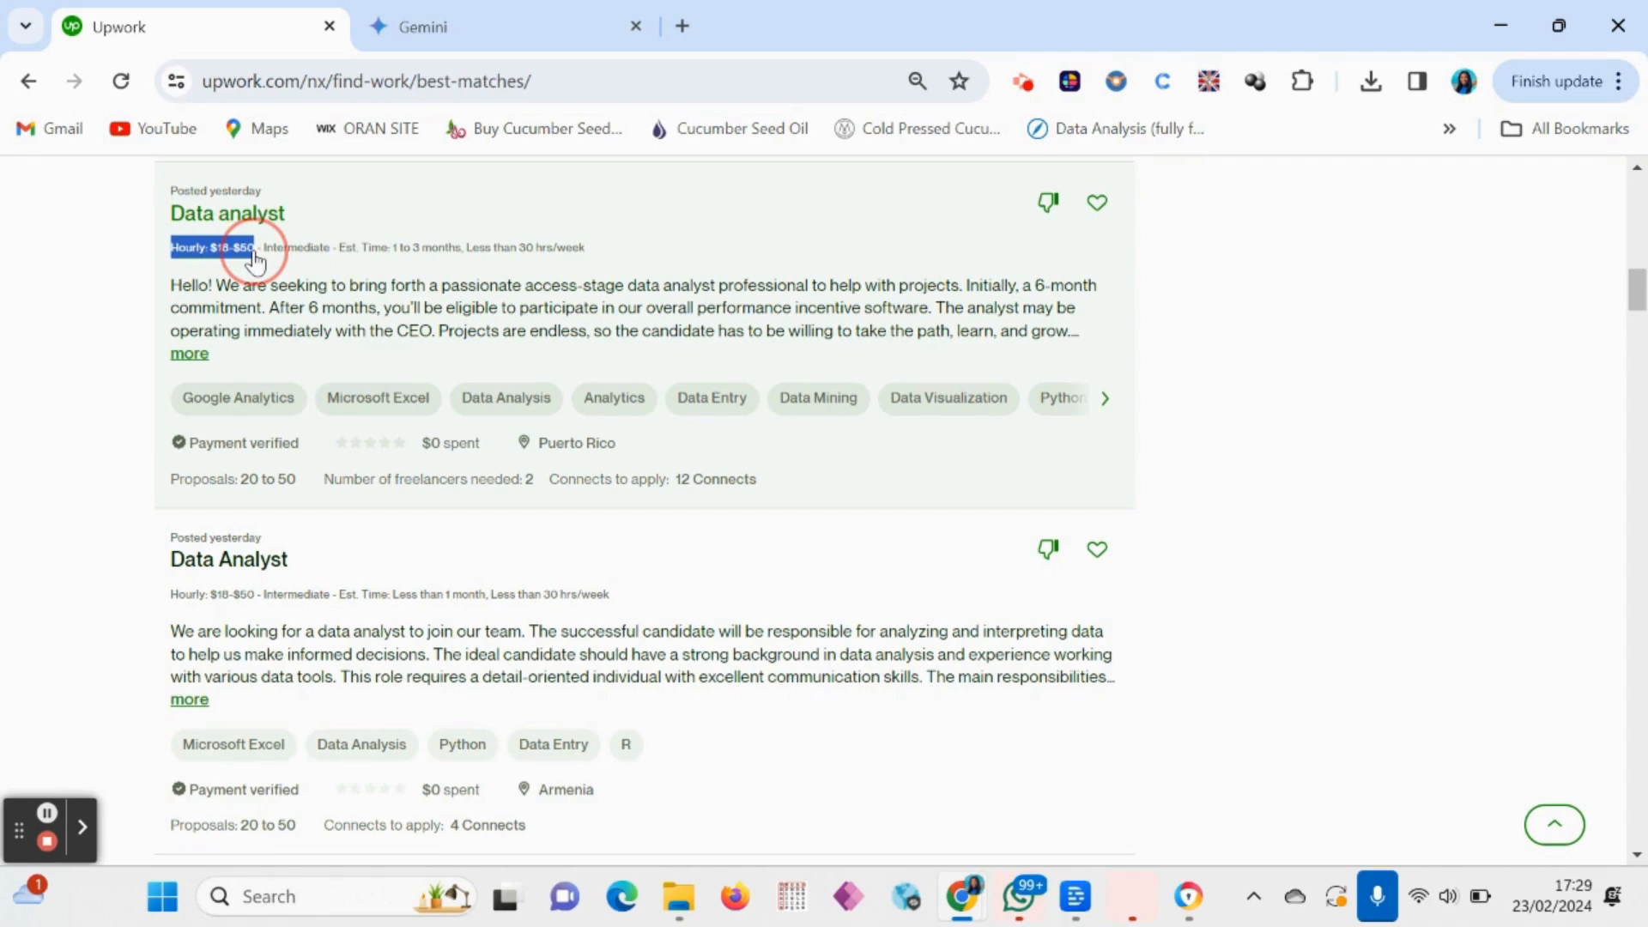
scroll(287, 508, down, 9)
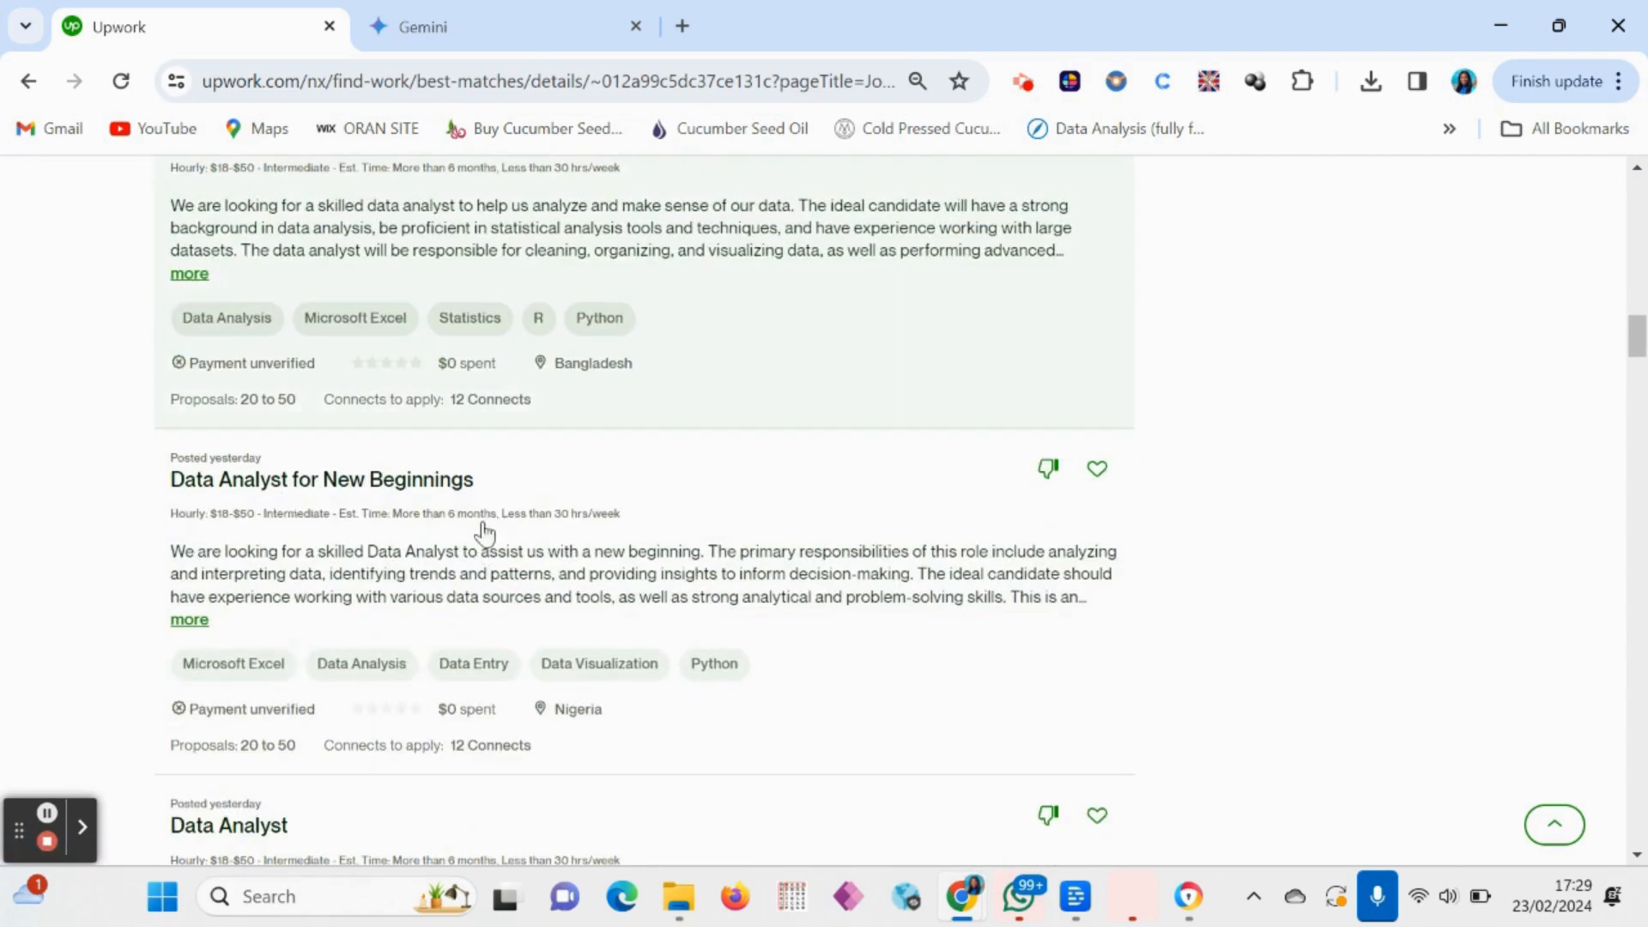
scroll(415, 502, up, 3)
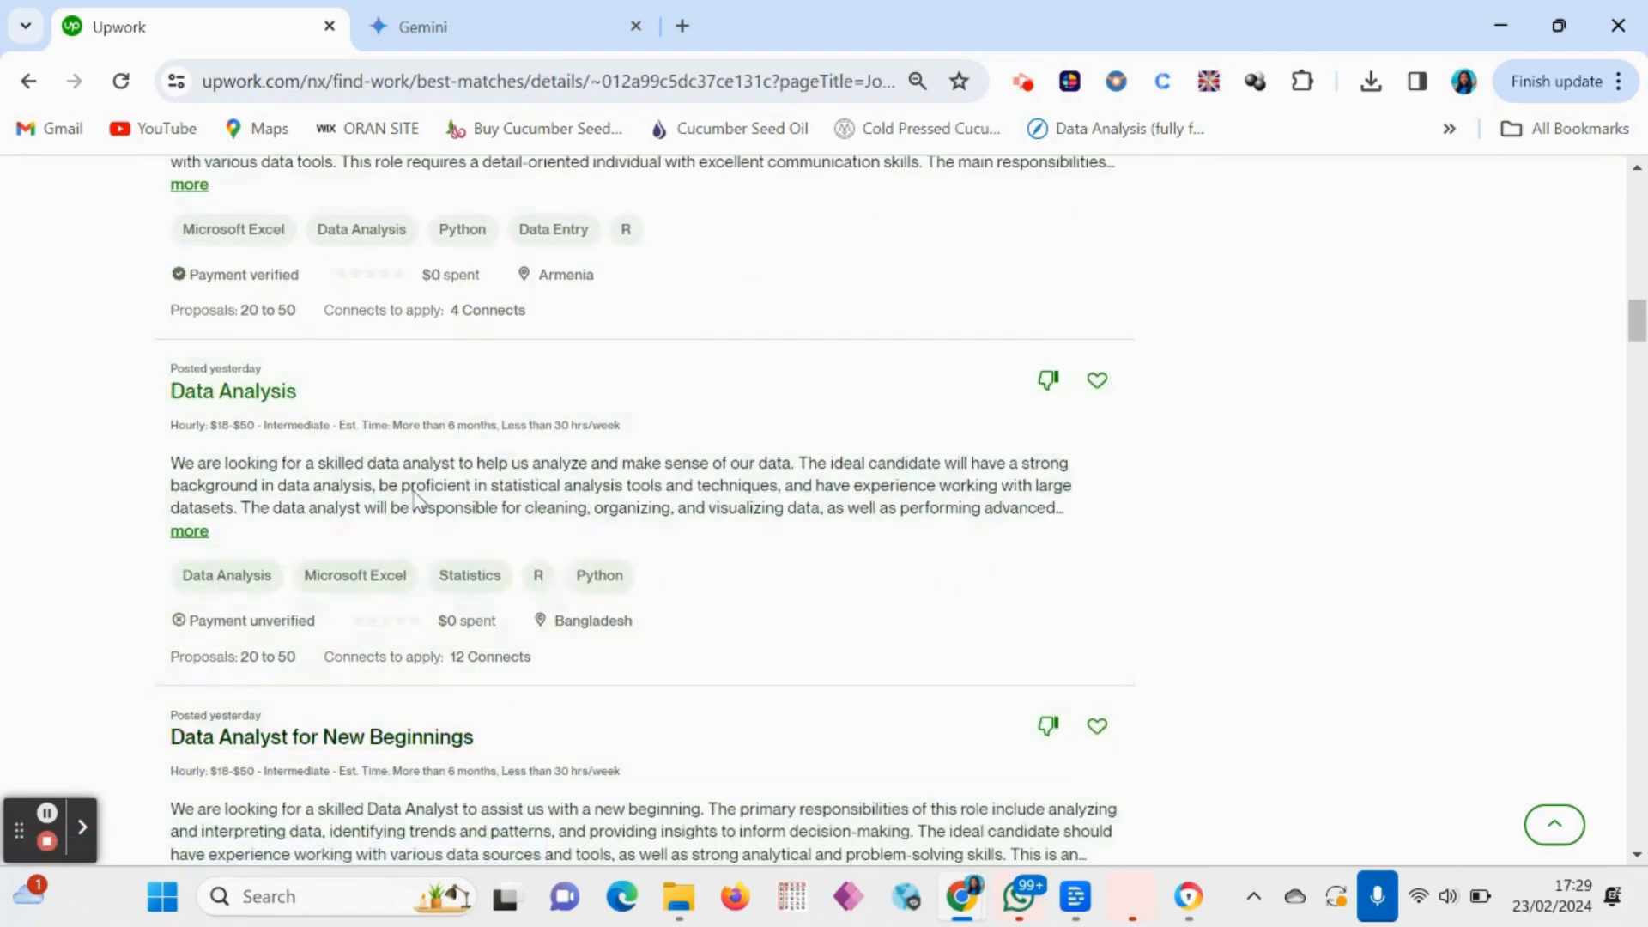
click(411, 491)
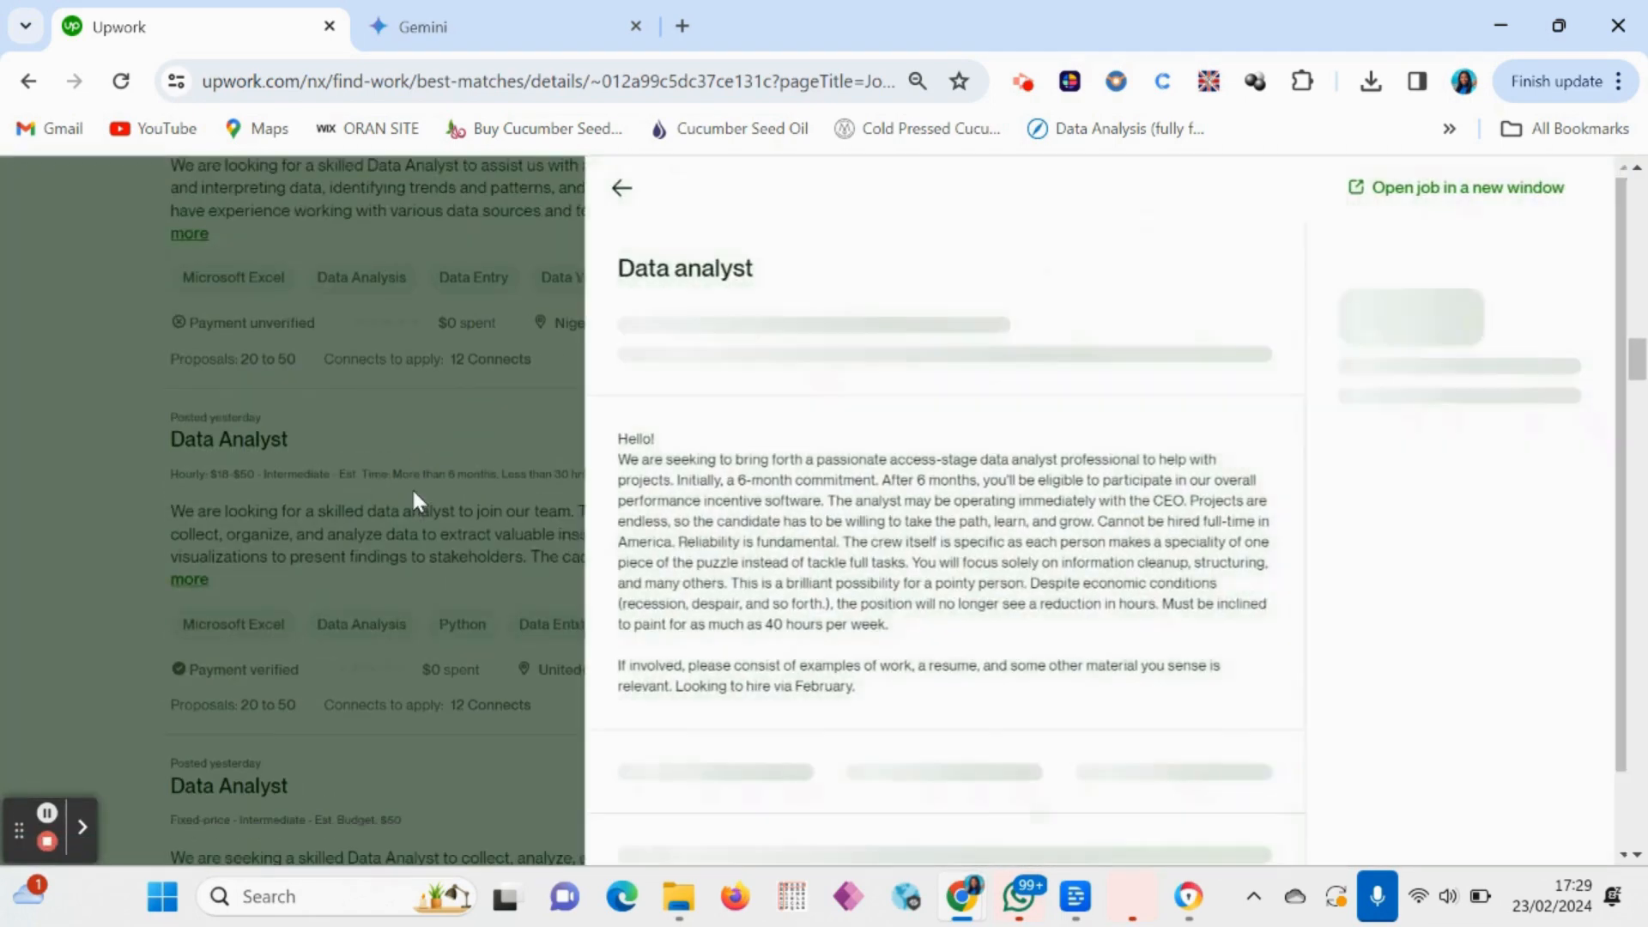
click(612, 188)
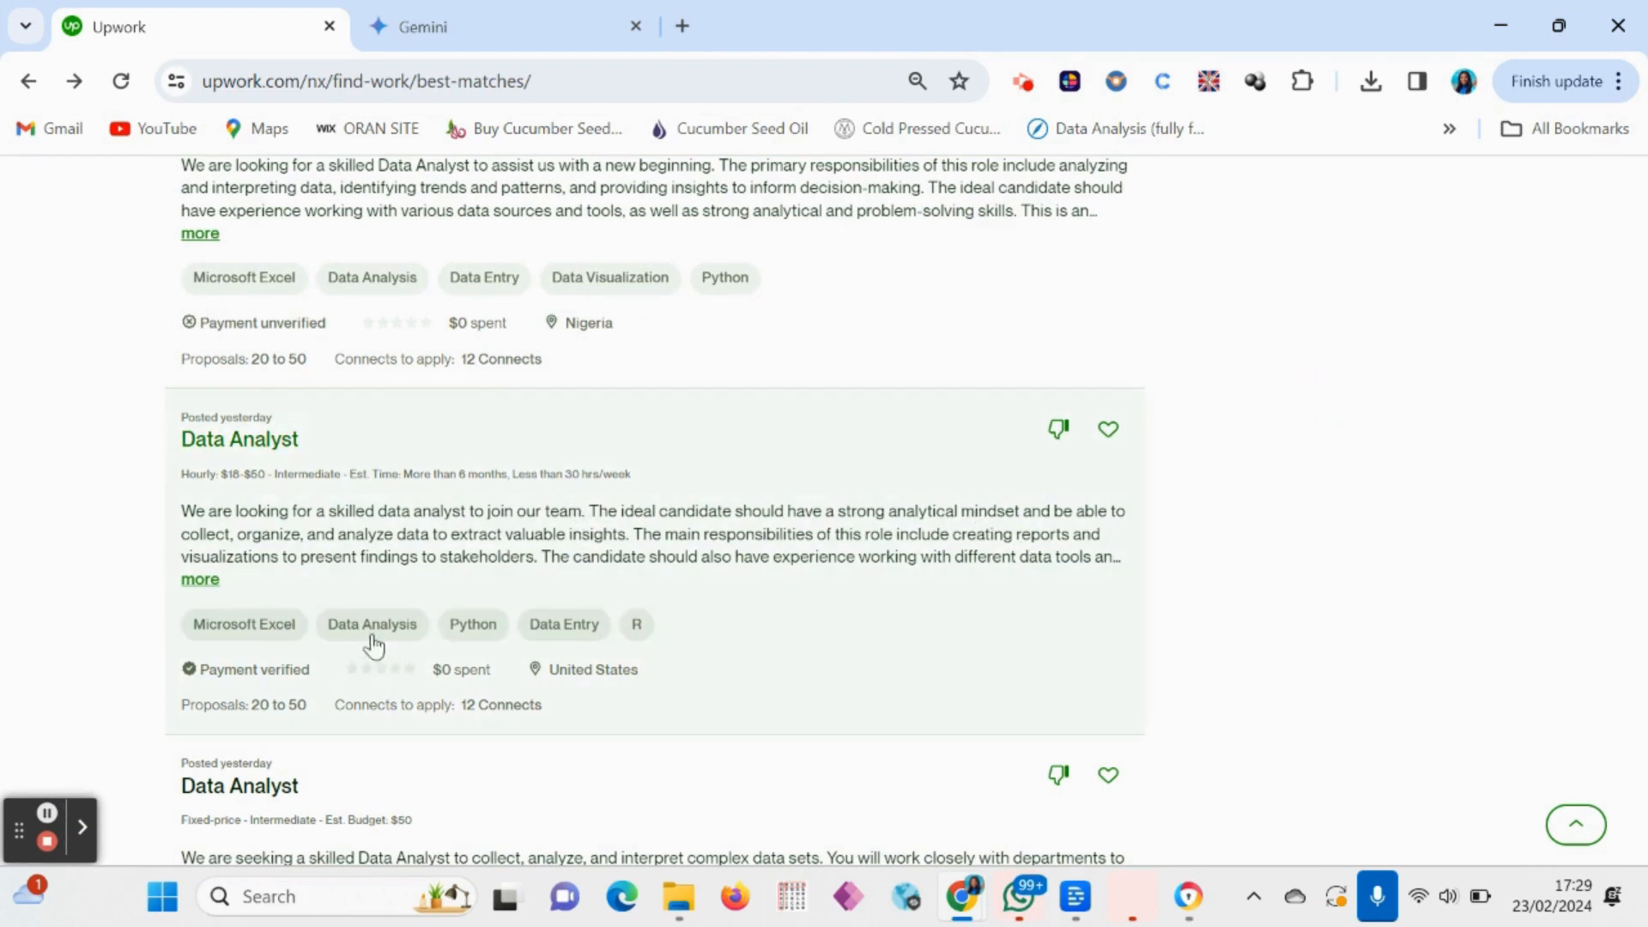
Open the Data Analyst job from the United States and read its description, responsibilities, duration, weekly hours and pay range
click(405, 522)
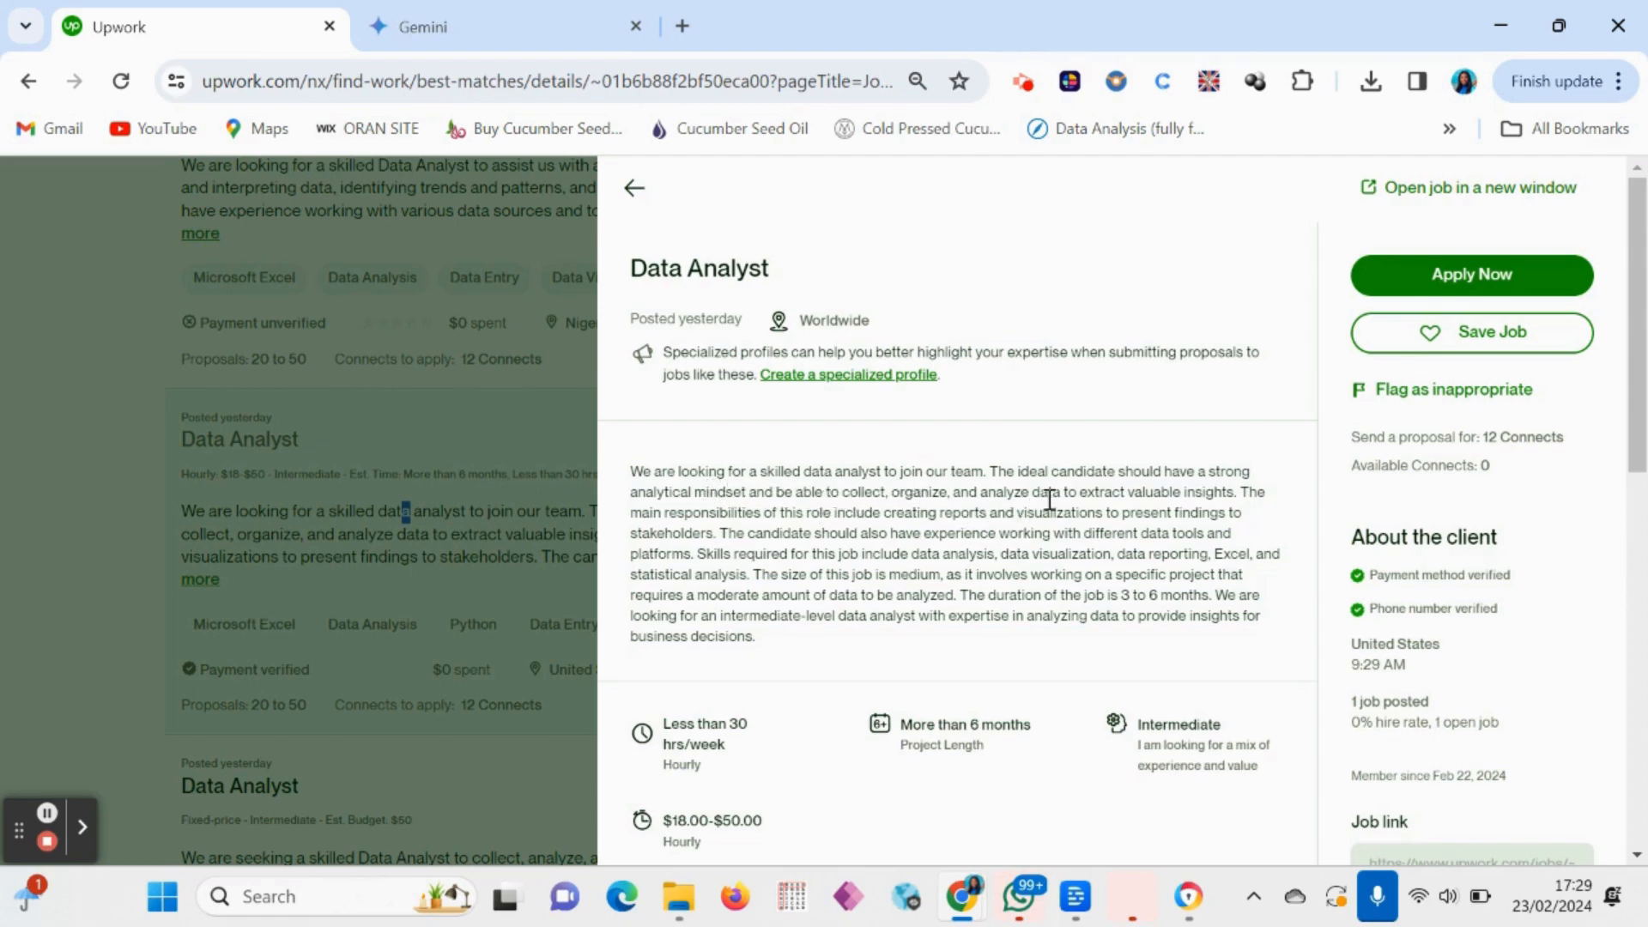
drag(1087, 492, 1214, 492)
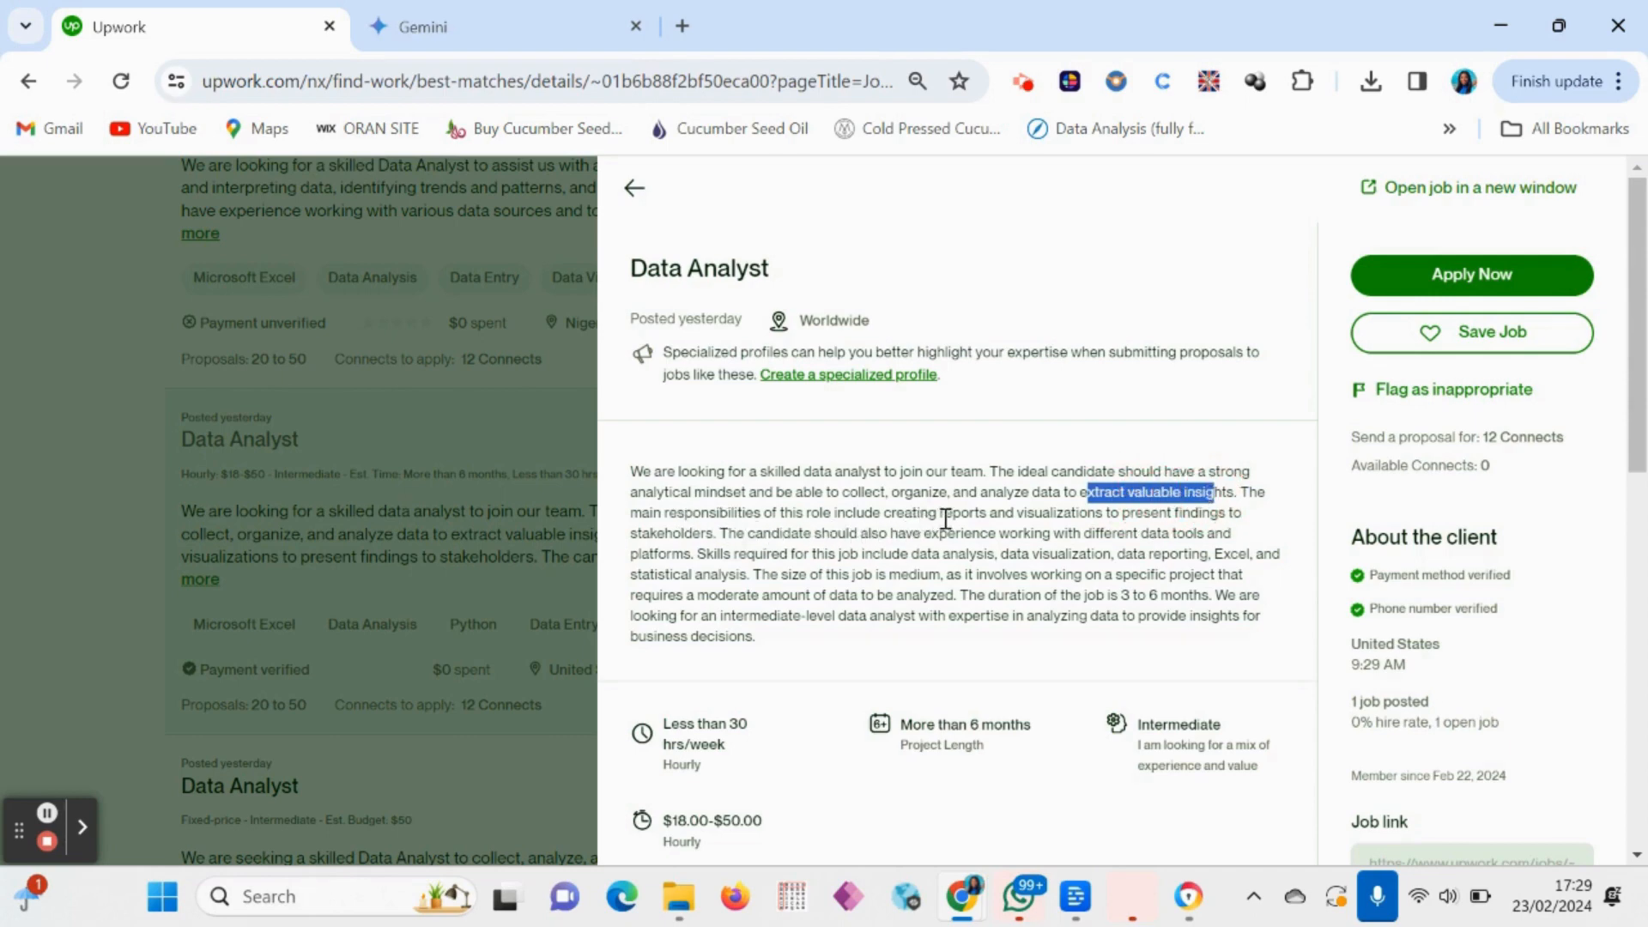
drag(945, 519, 989, 534)
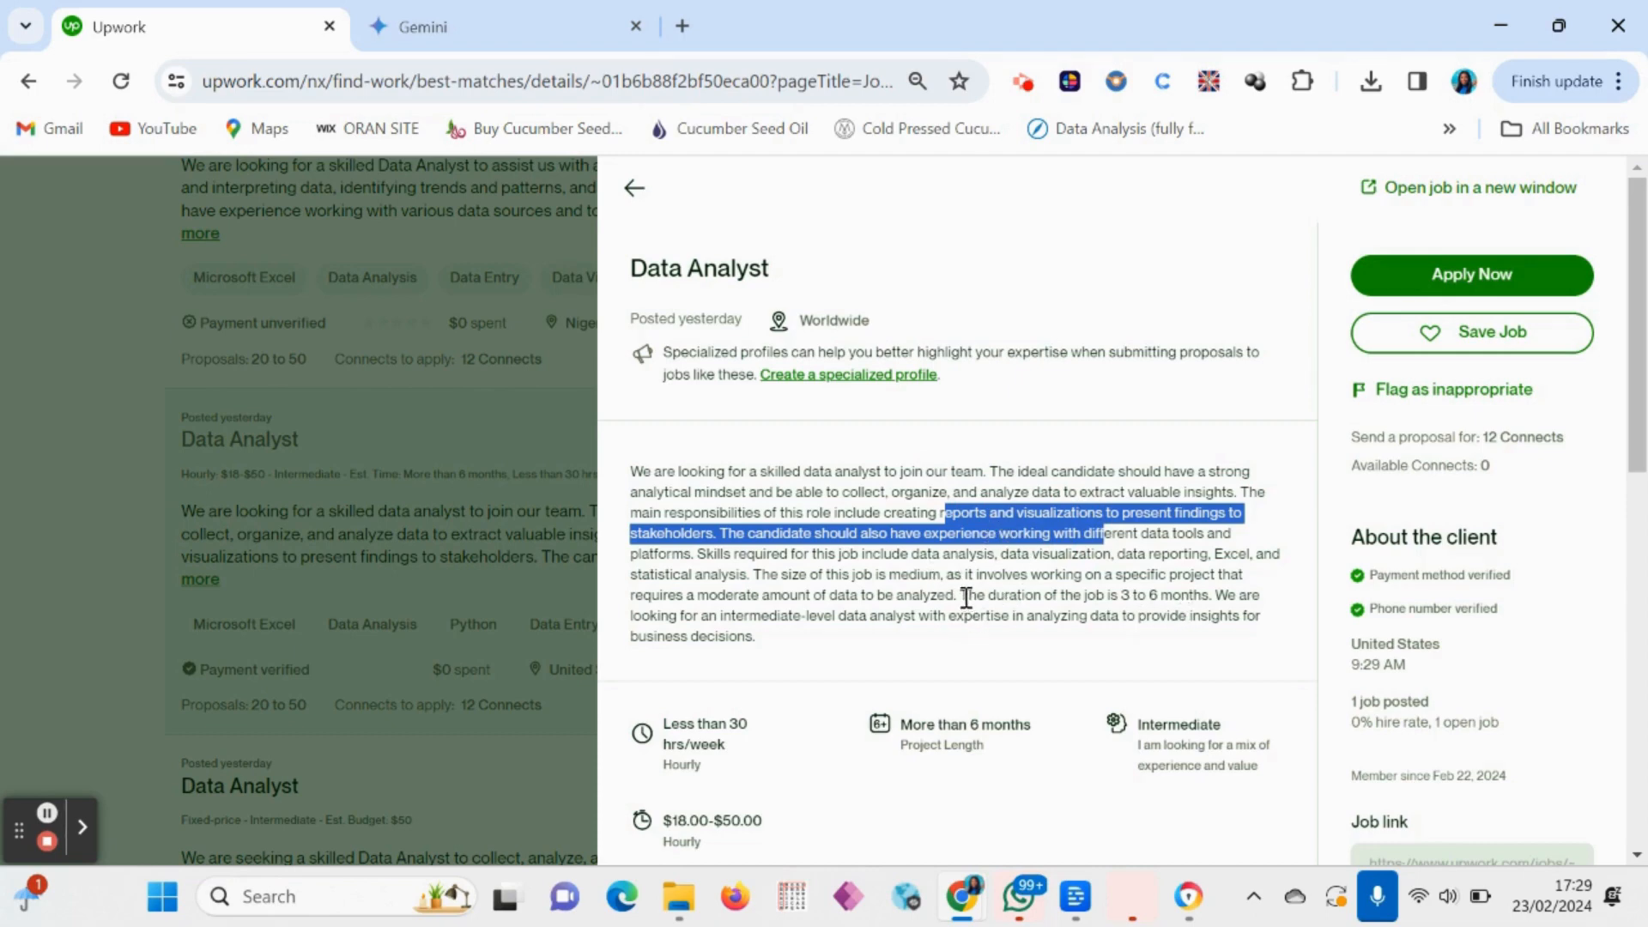
drag(960, 595, 1208, 601)
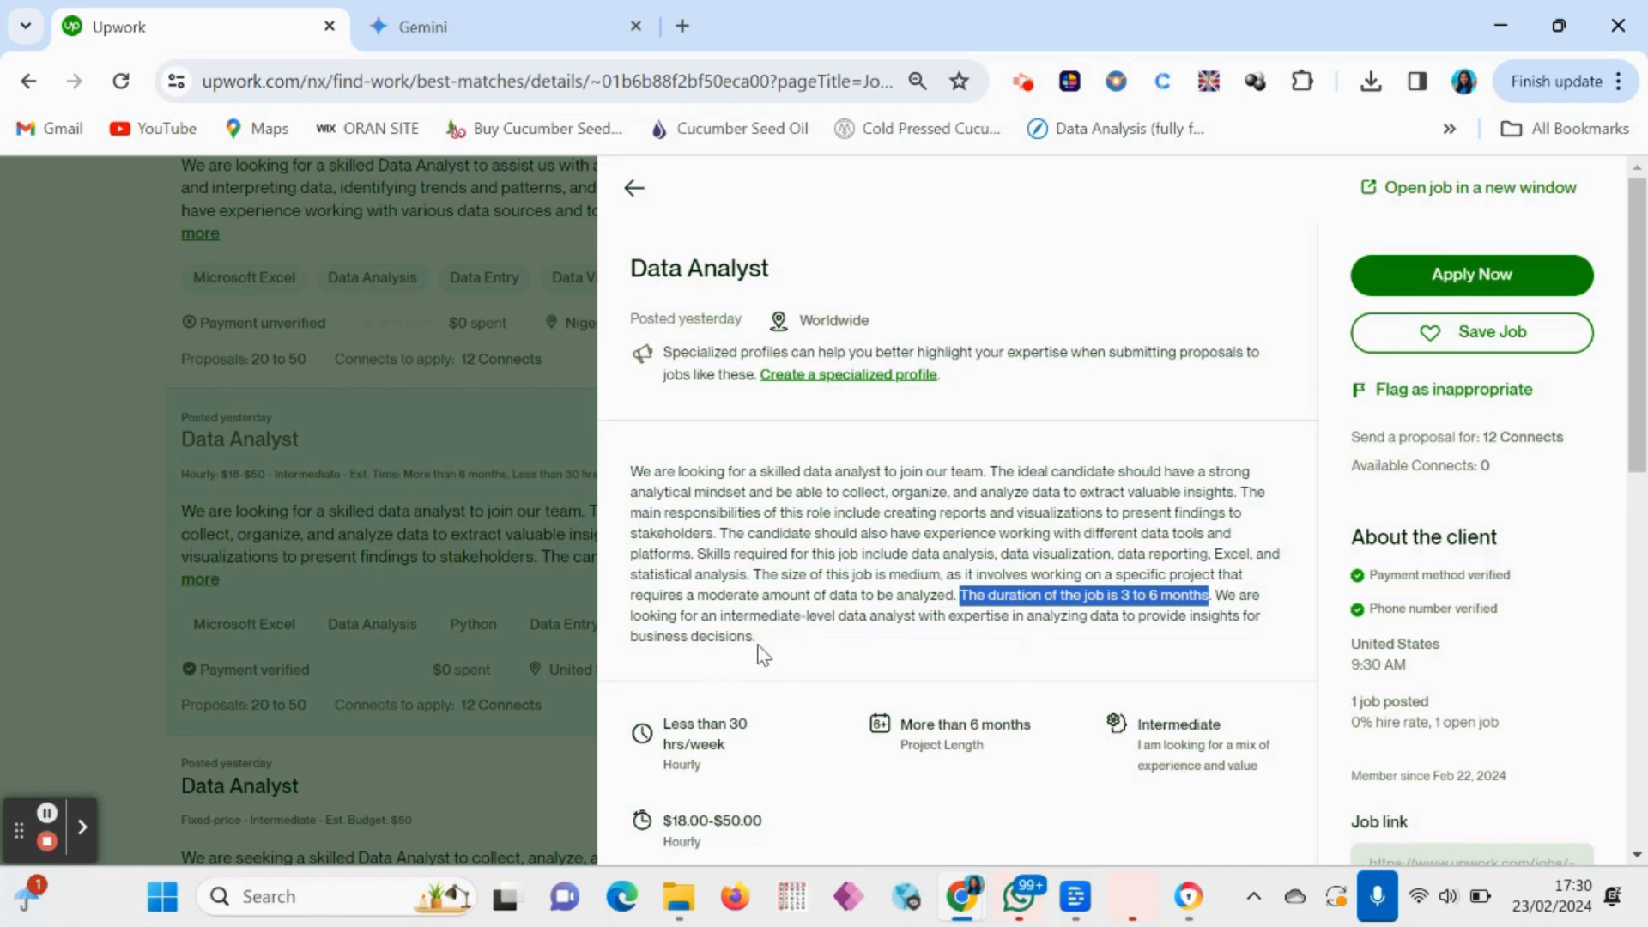
scroll(869, 615, down, 2)
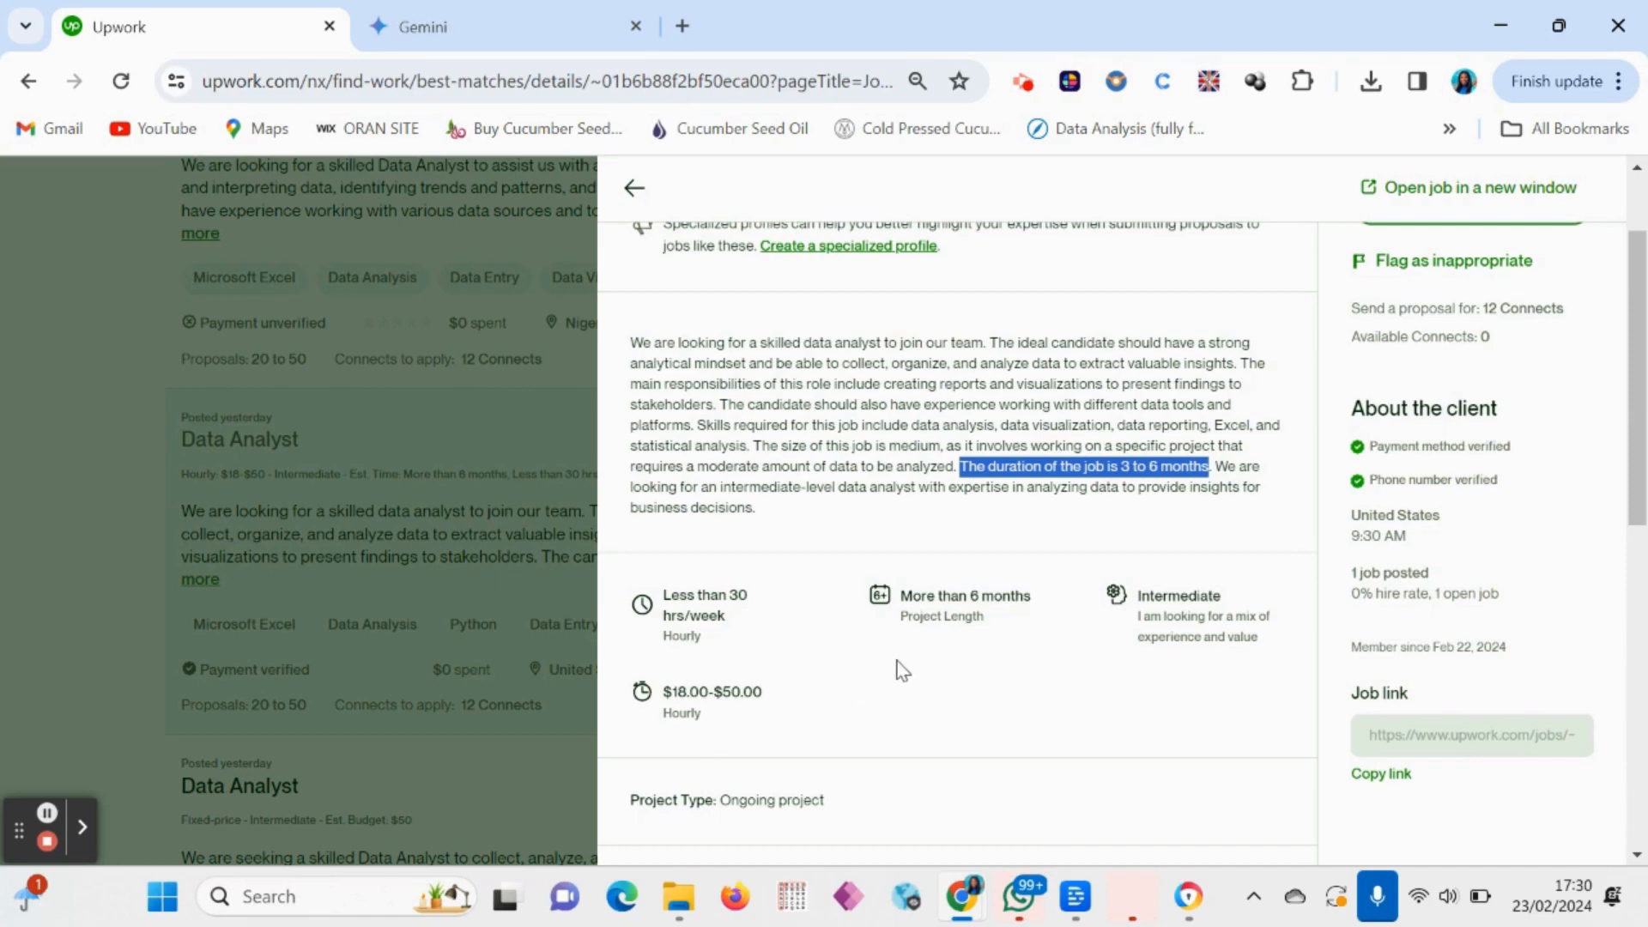
Examine the job's required skills and its activity section, including the proposals and interviewing figures
scroll(898, 670, down, 7)
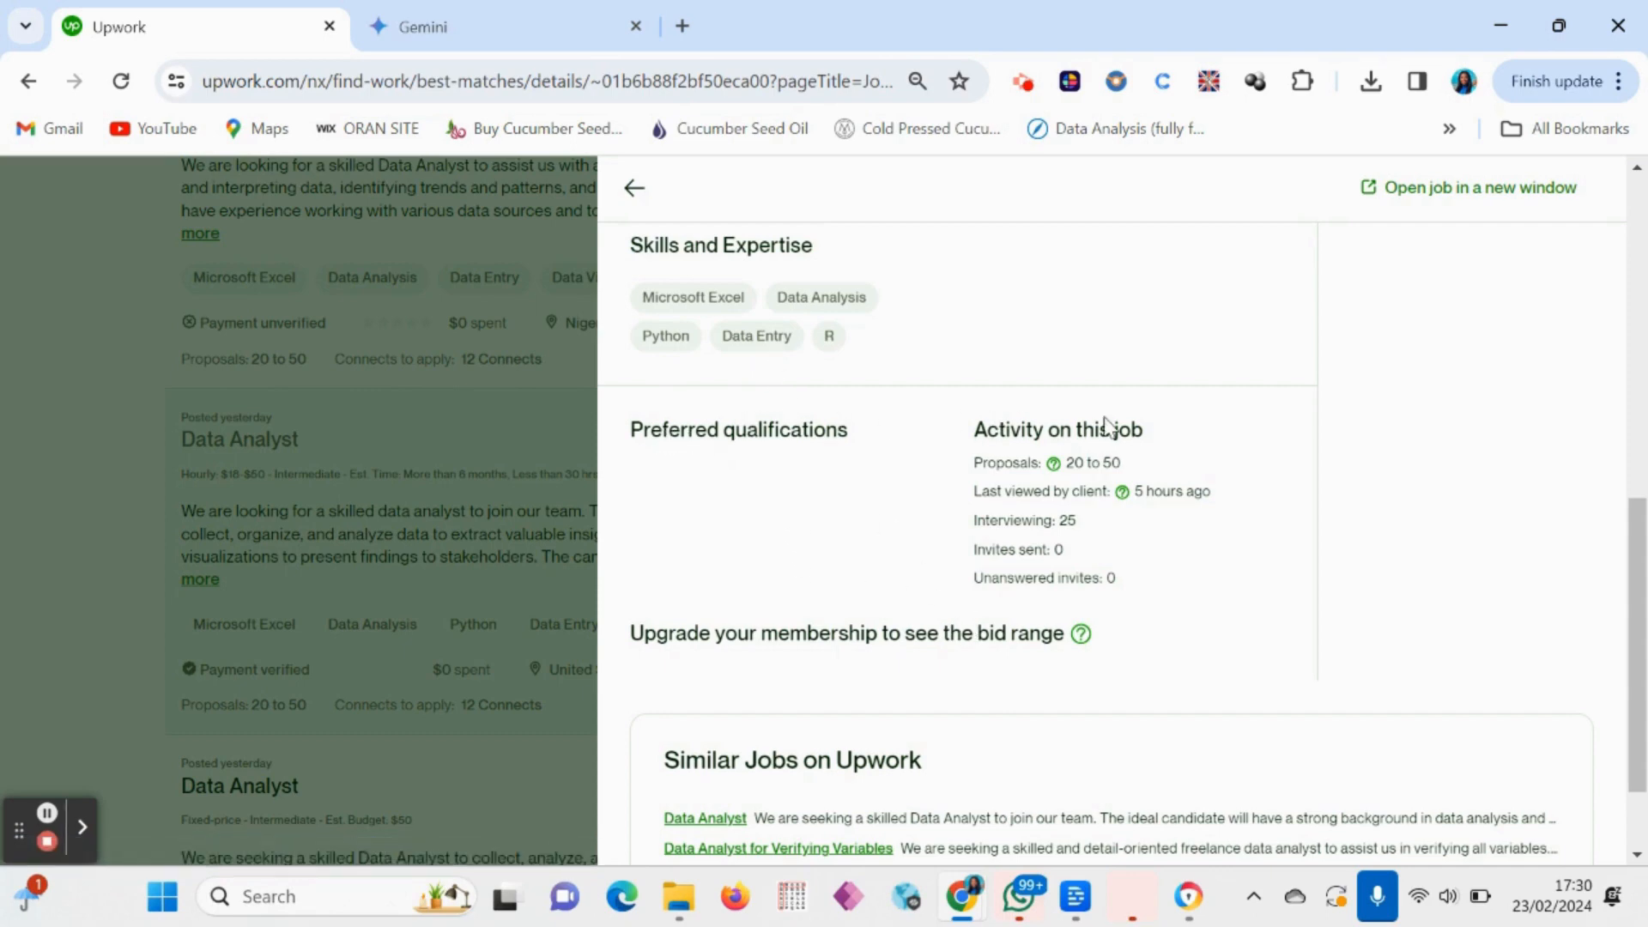
drag(1118, 433, 953, 433)
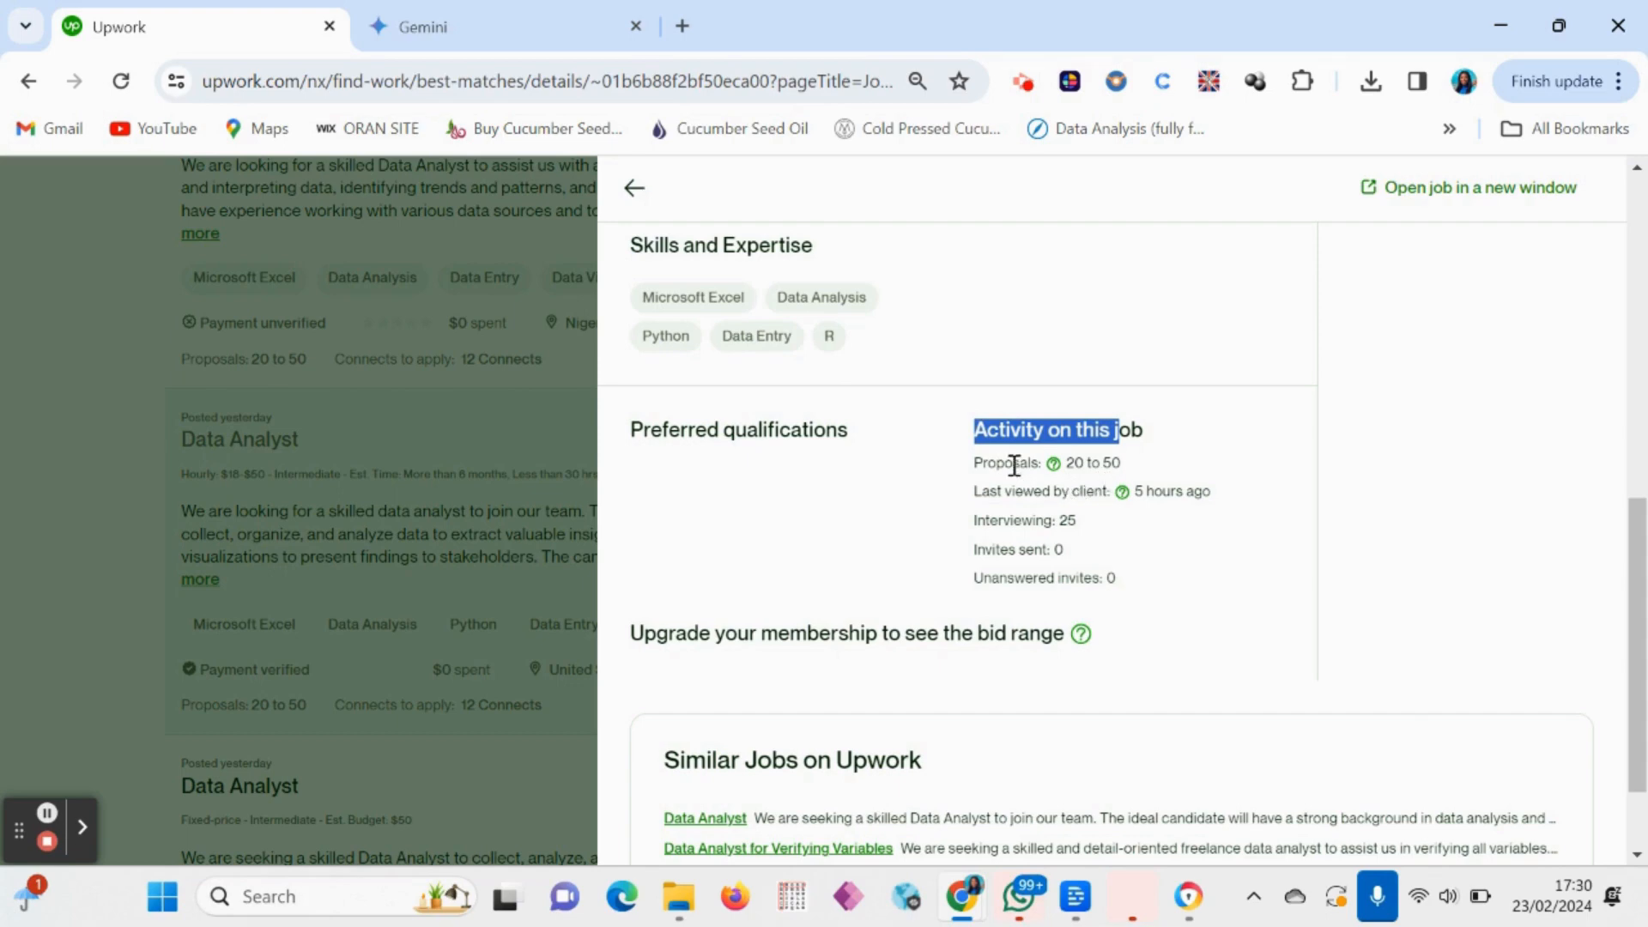
drag(1013, 464, 1124, 461)
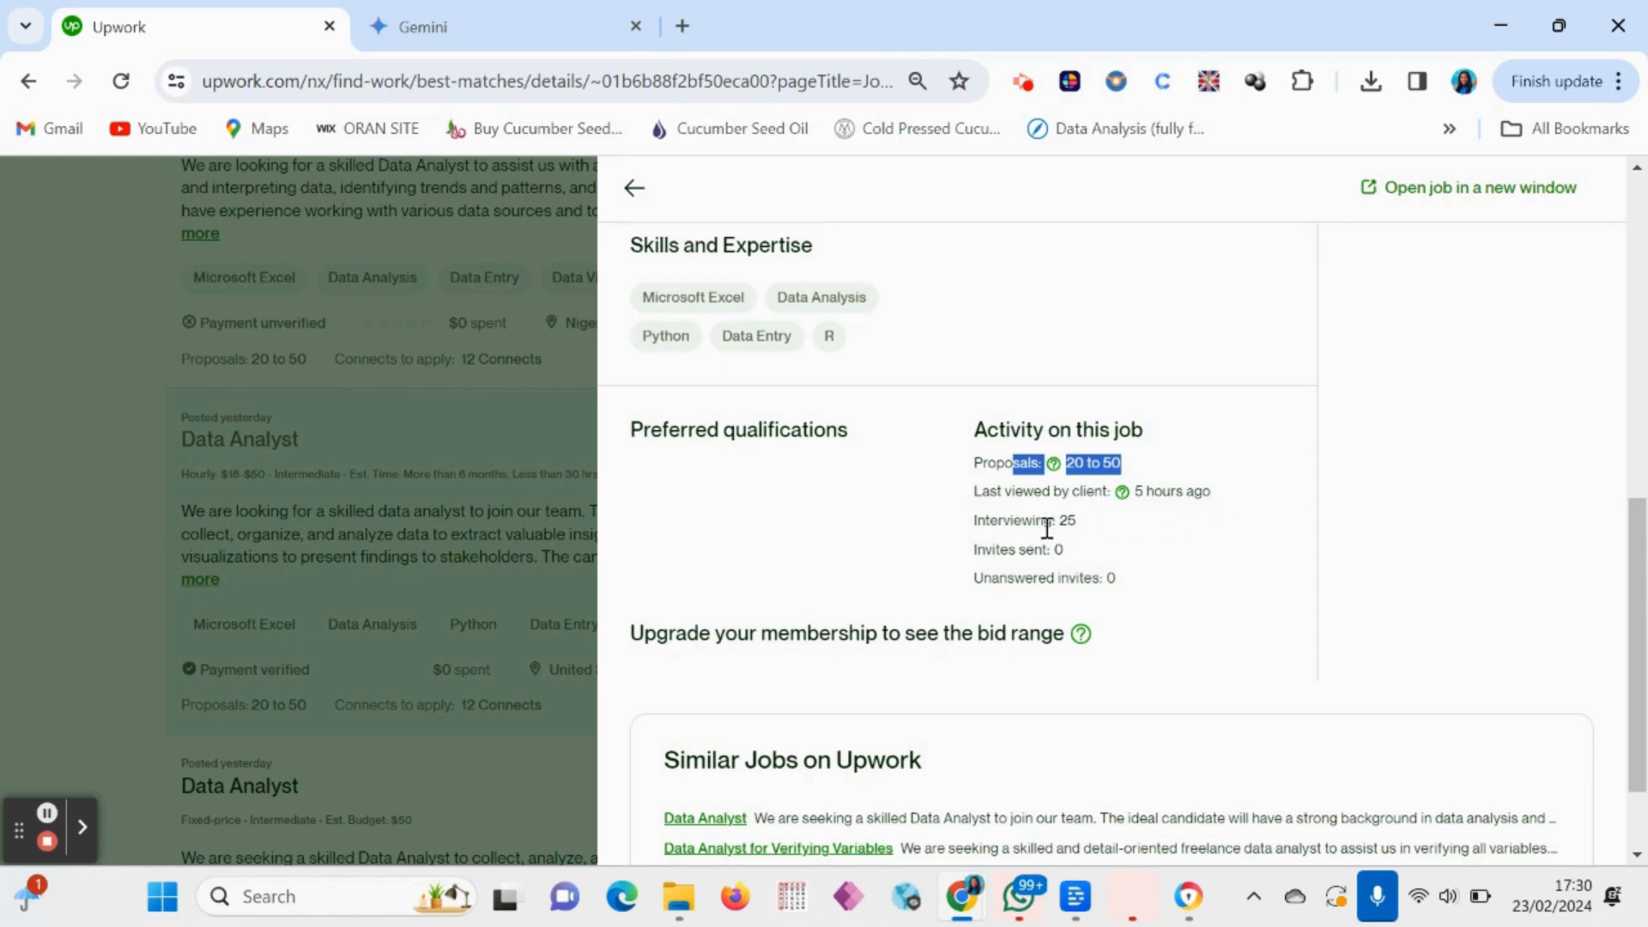
drag(1052, 524, 1104, 533)
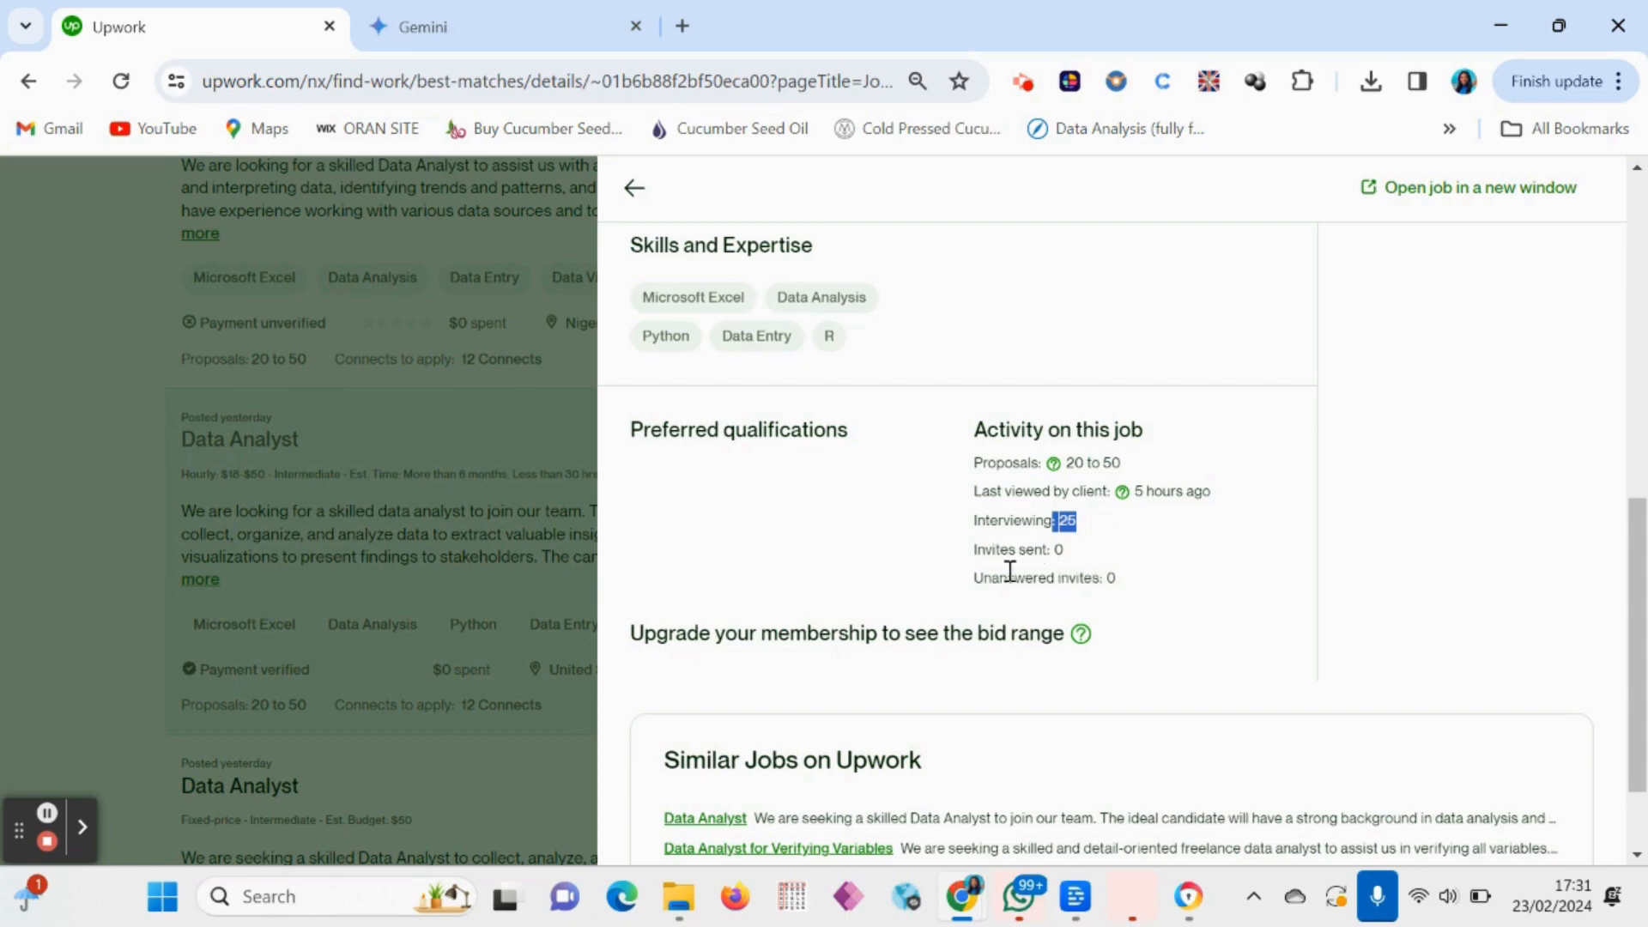
Look over the rest of the Data Analyst posting and its Apply Now option, close it and return to the start of the feed
scroll(909, 604, down, 2)
scroll(909, 604, up, 10)
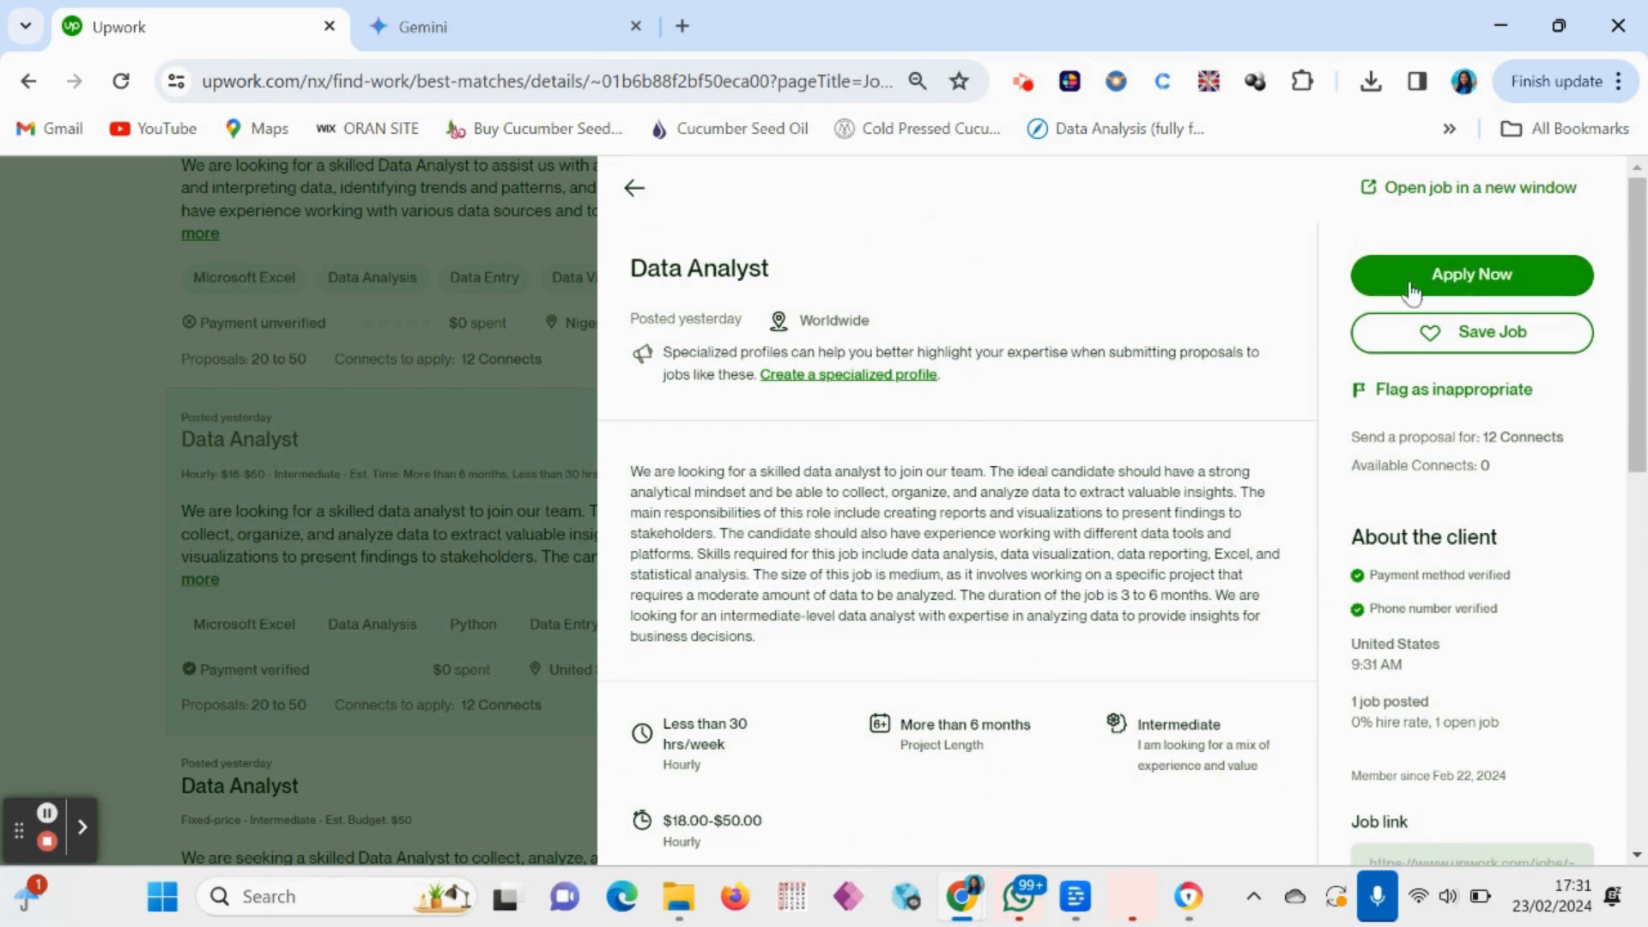
click(634, 188)
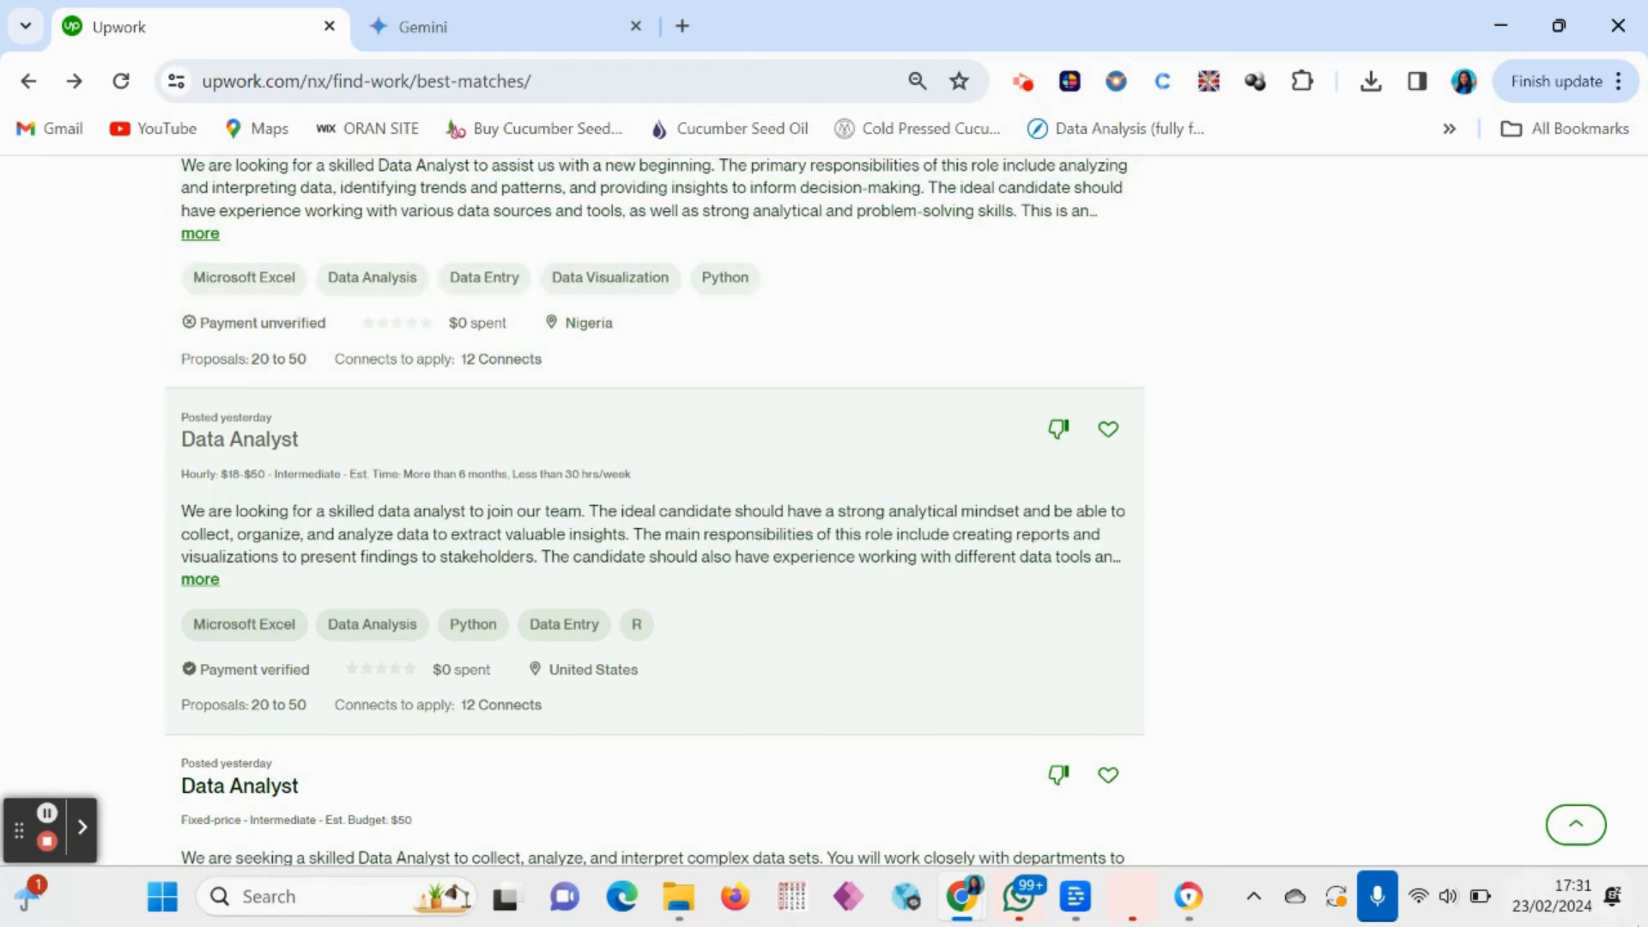
click(1568, 826)
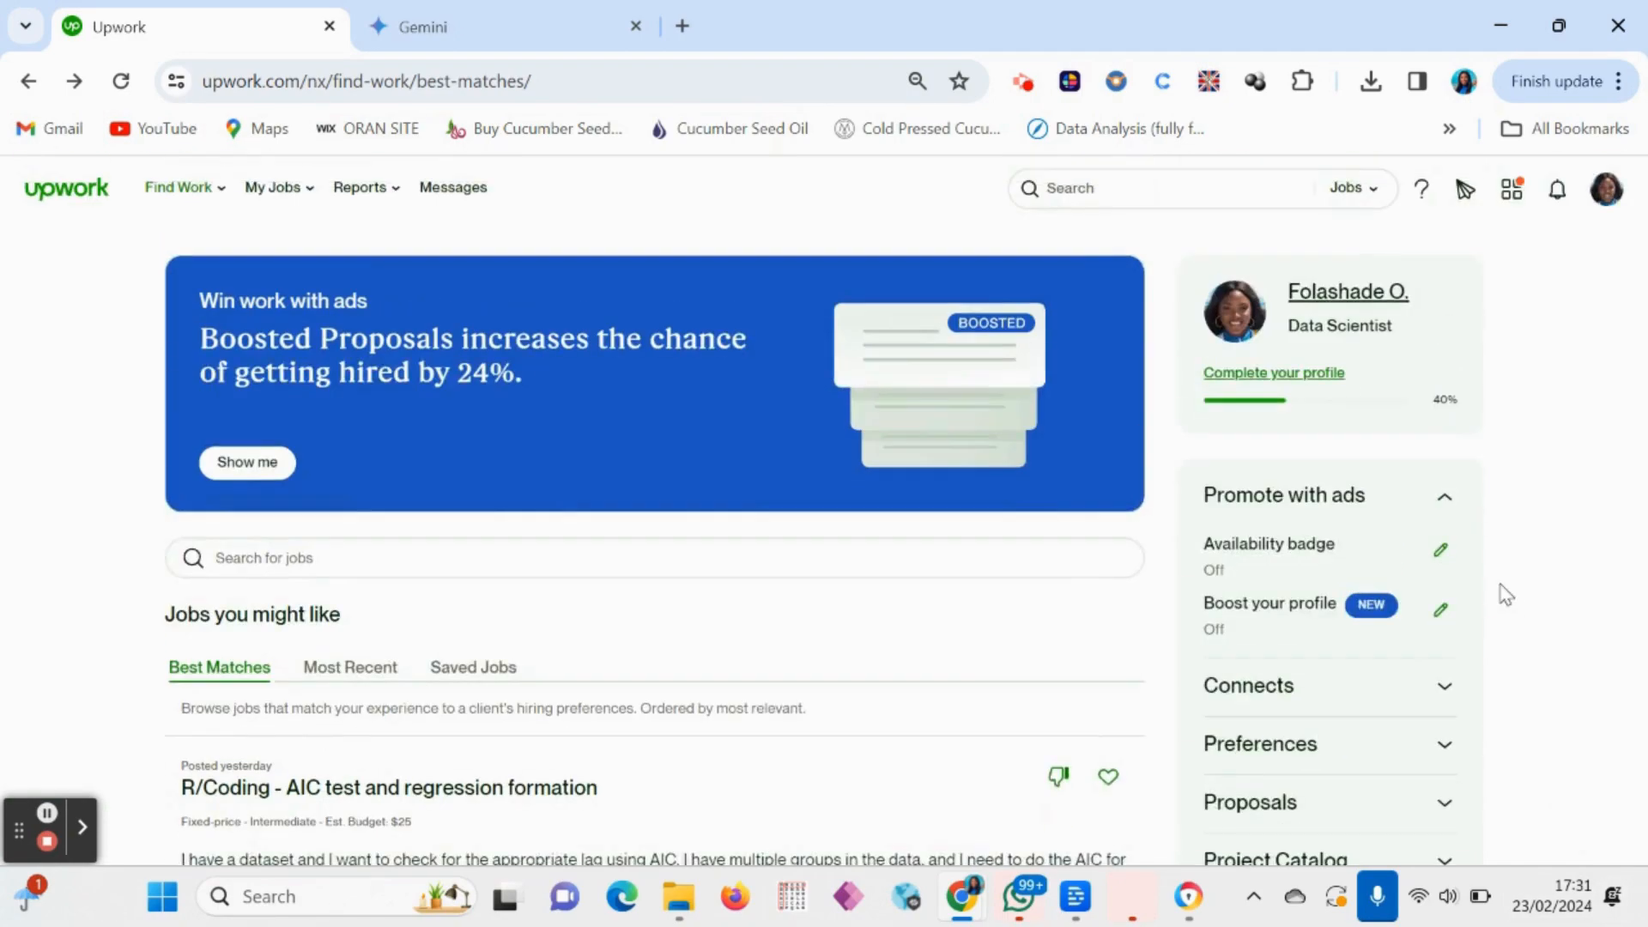